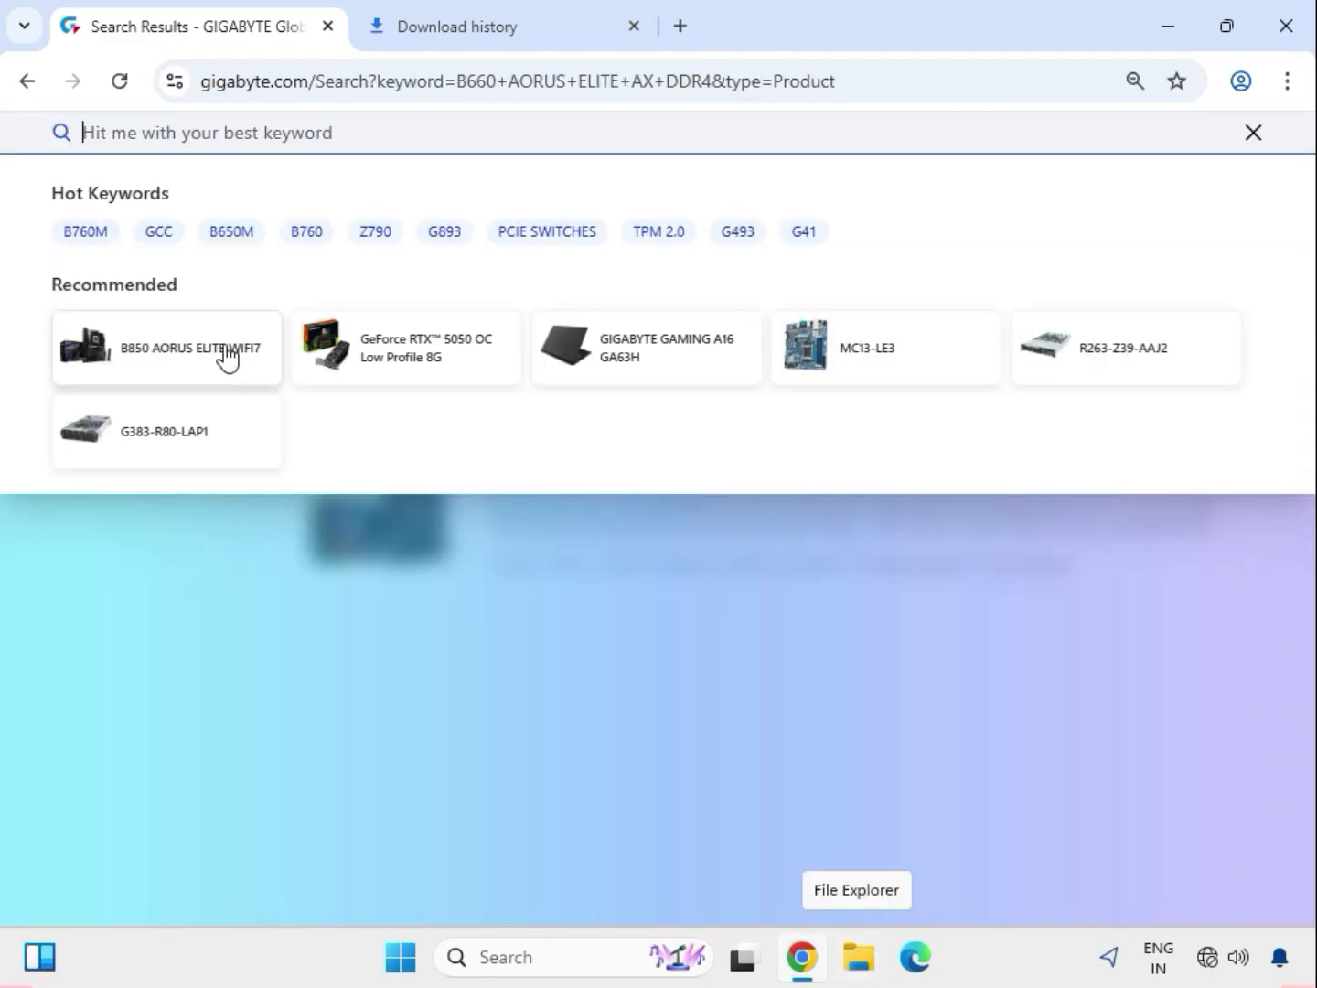
Step: Search the GIGABYTE site for "B660 AORUS ELITE DDR4", filter to products, and open the rev. 1.0 motherboard page
text(B660 AORUS ELITE DDR4)
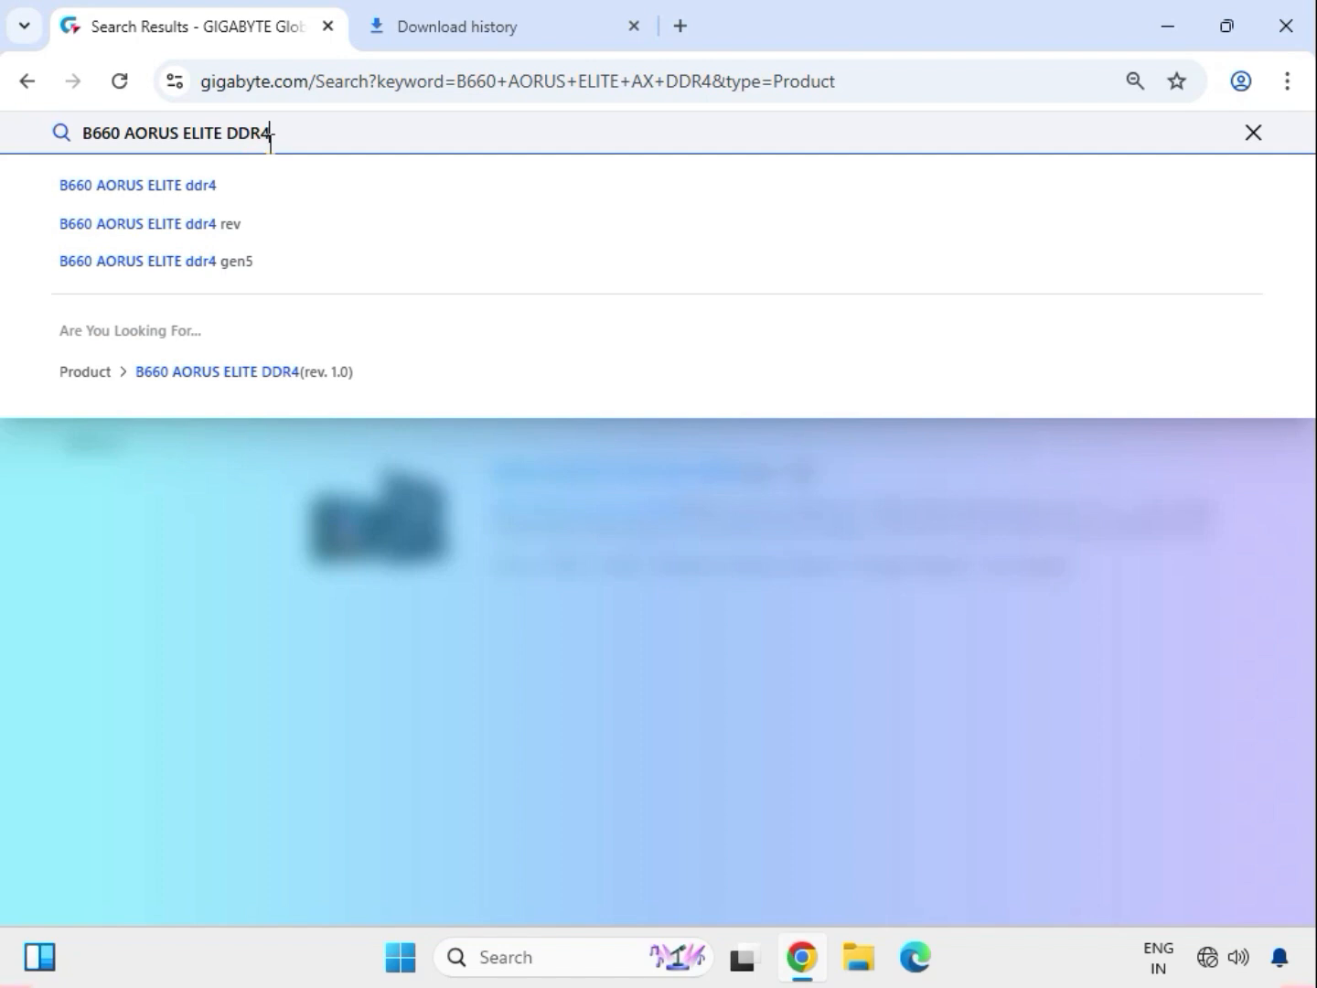
key(Return)
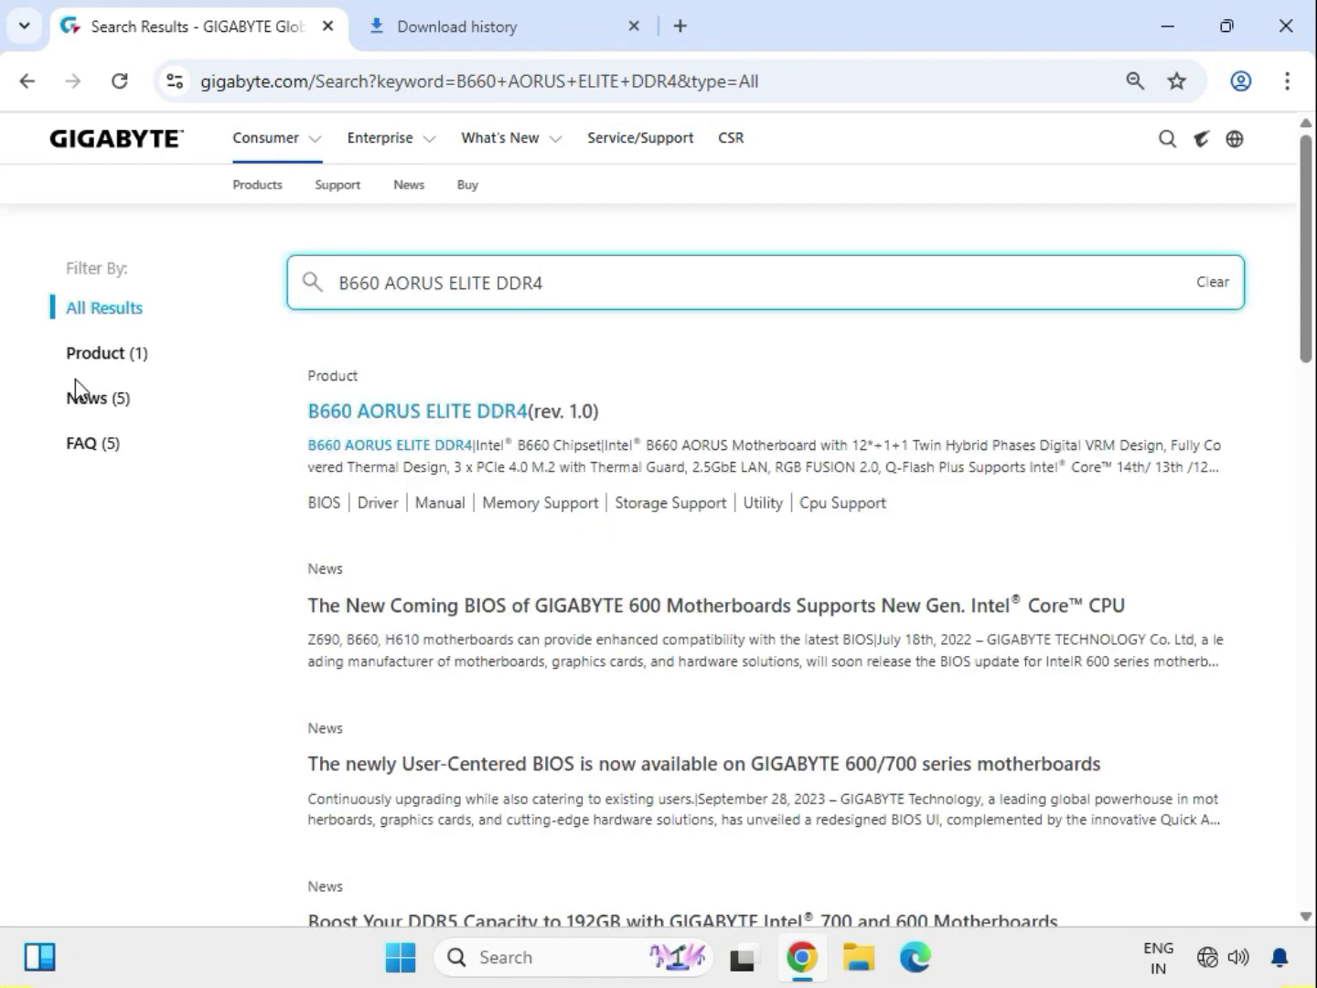
click(106, 362)
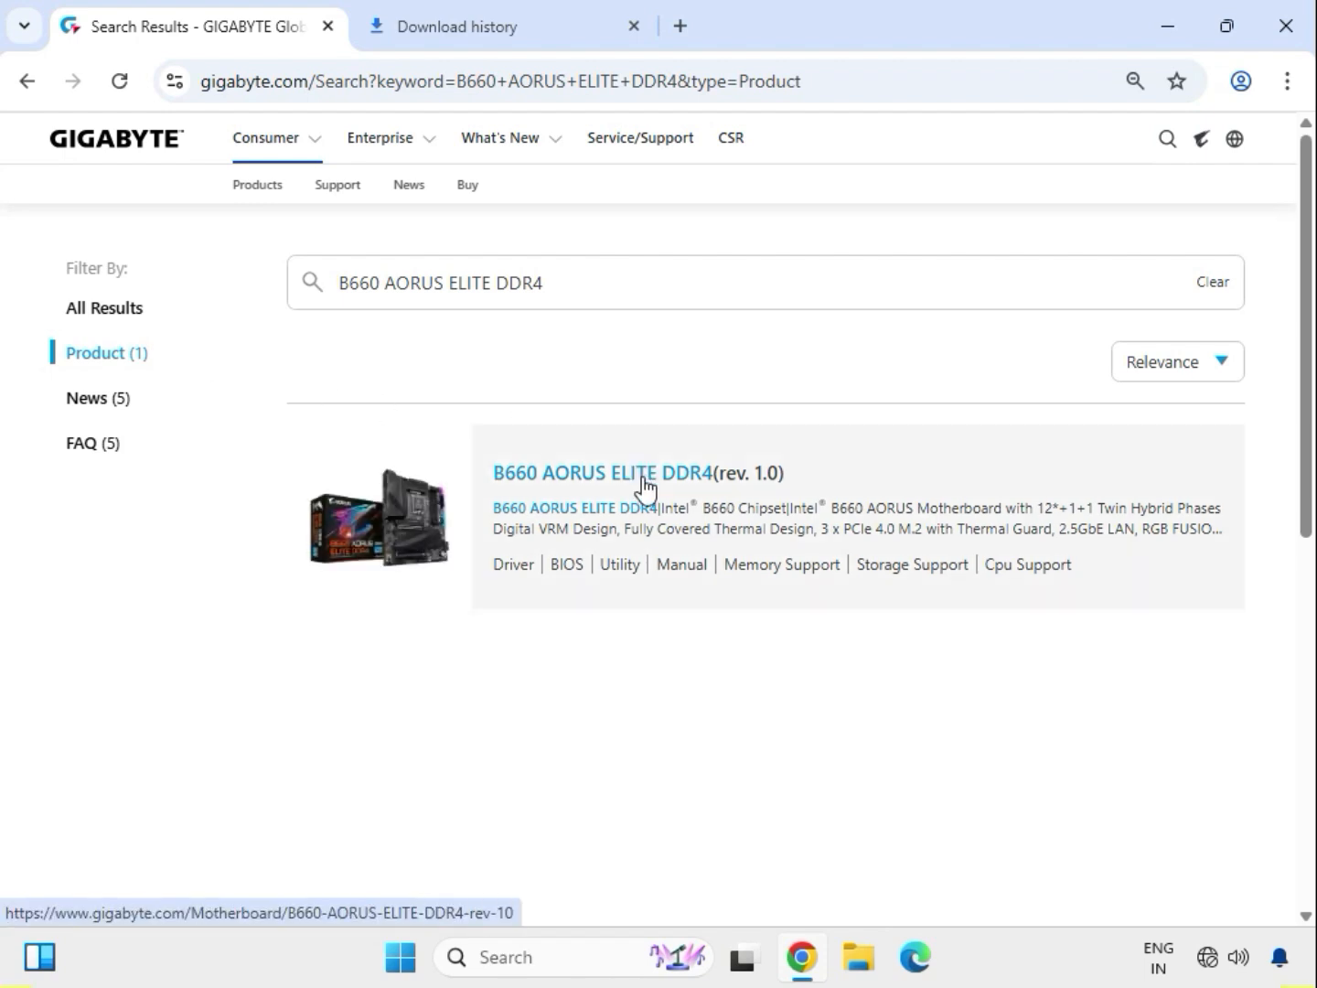
click(645, 485)
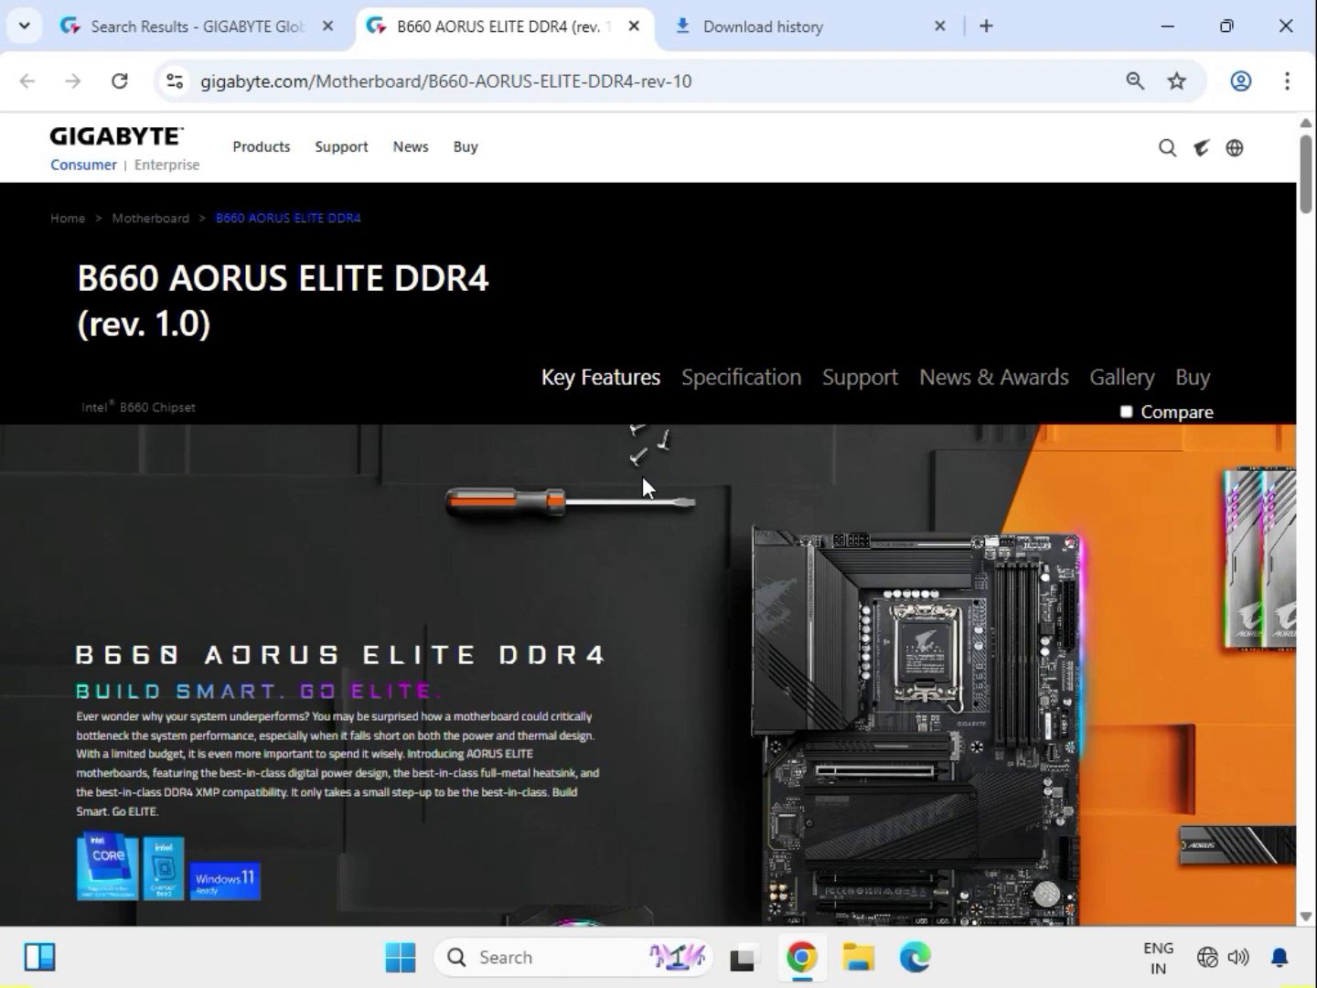
Step: Open the motherboard's support downloads and set the driver OS to Windows 11 64bit
click(865, 378)
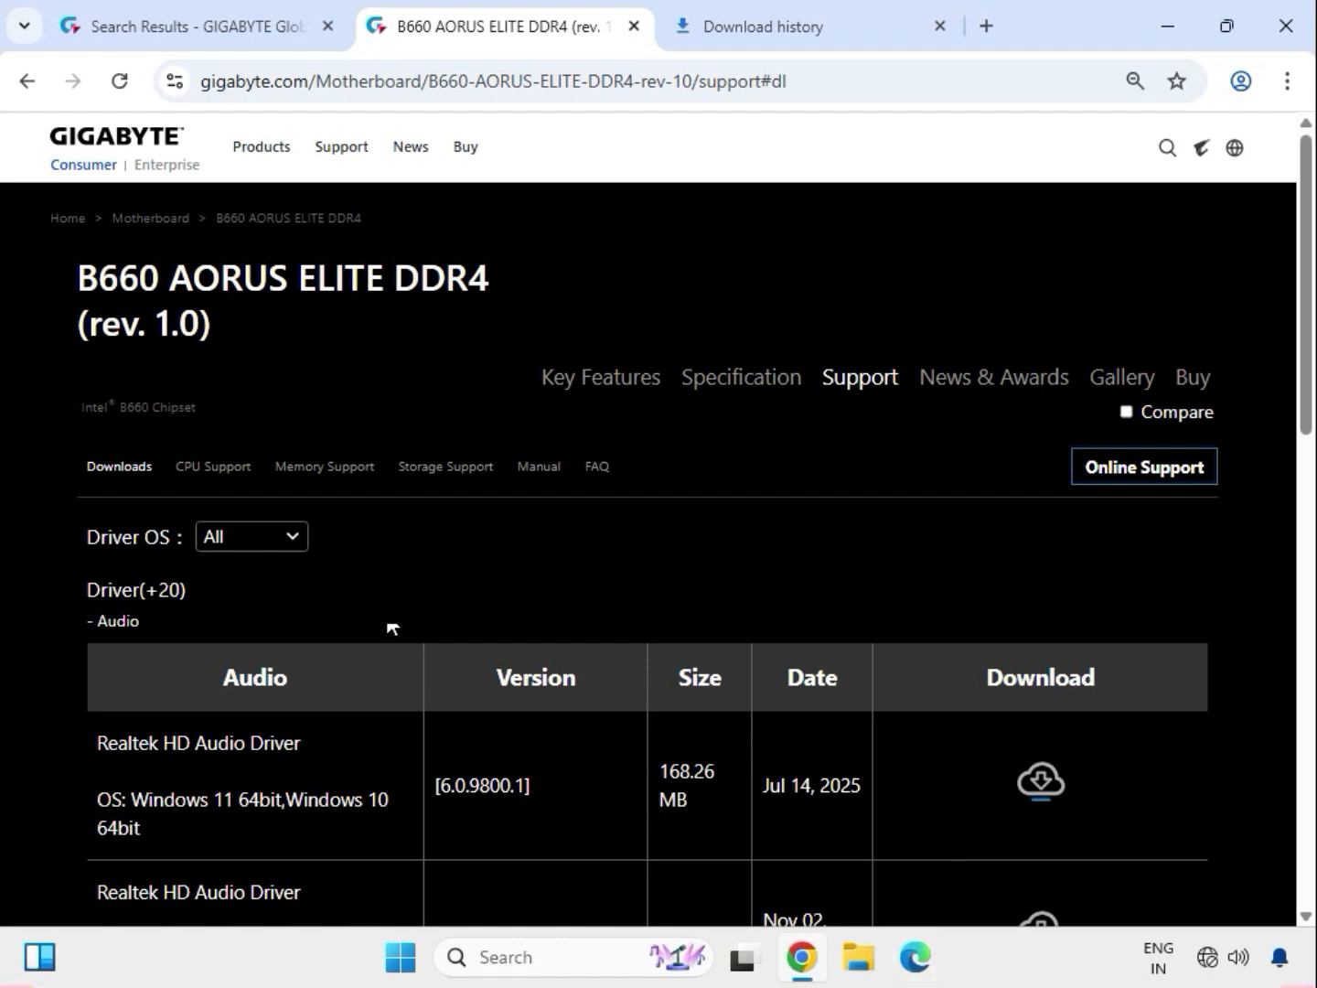
click(287, 540)
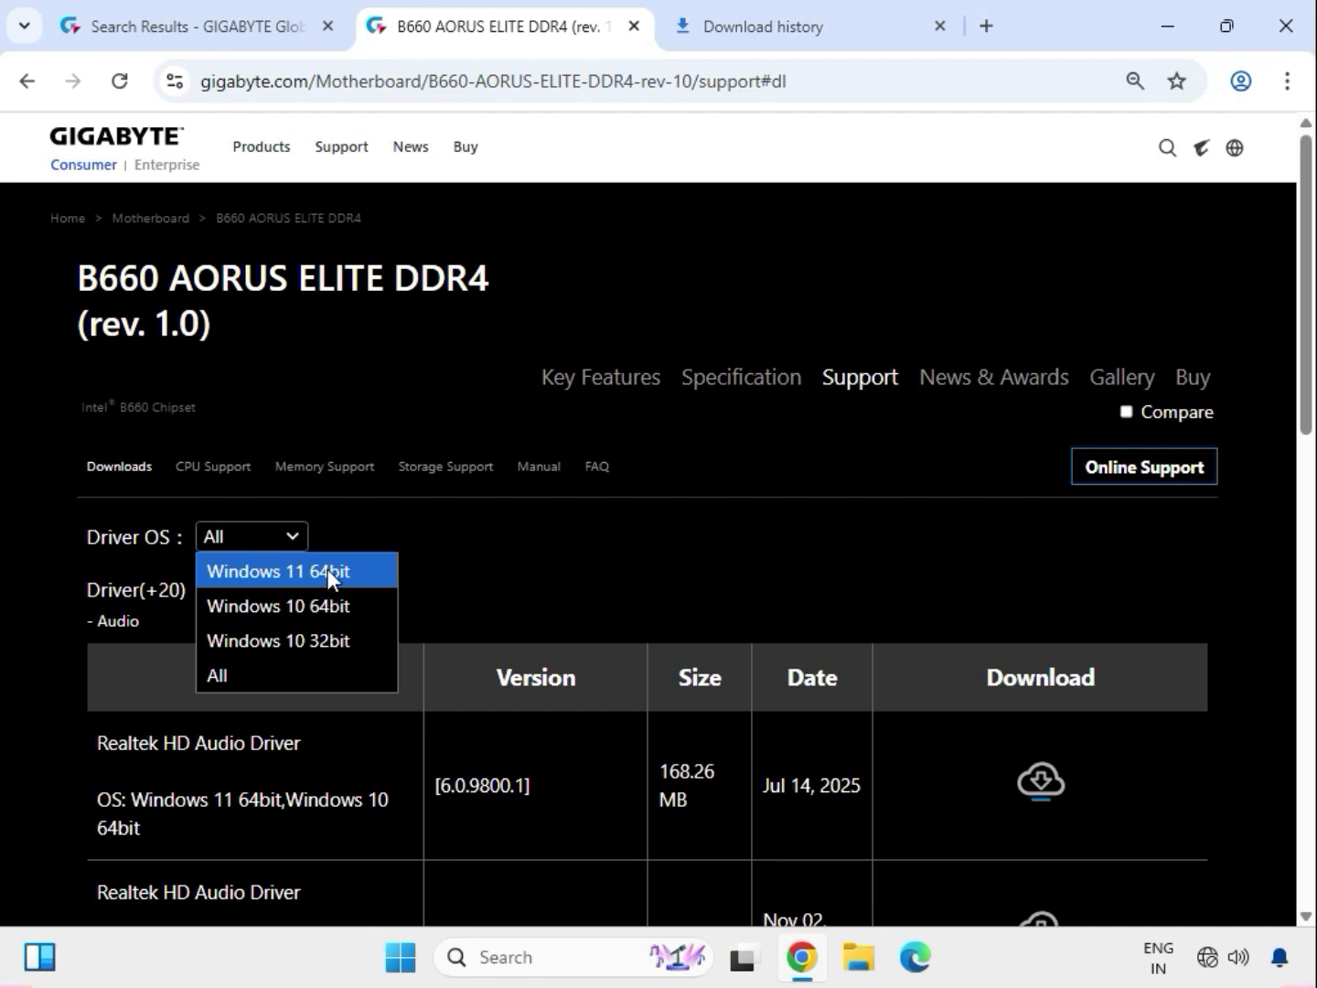
click(327, 571)
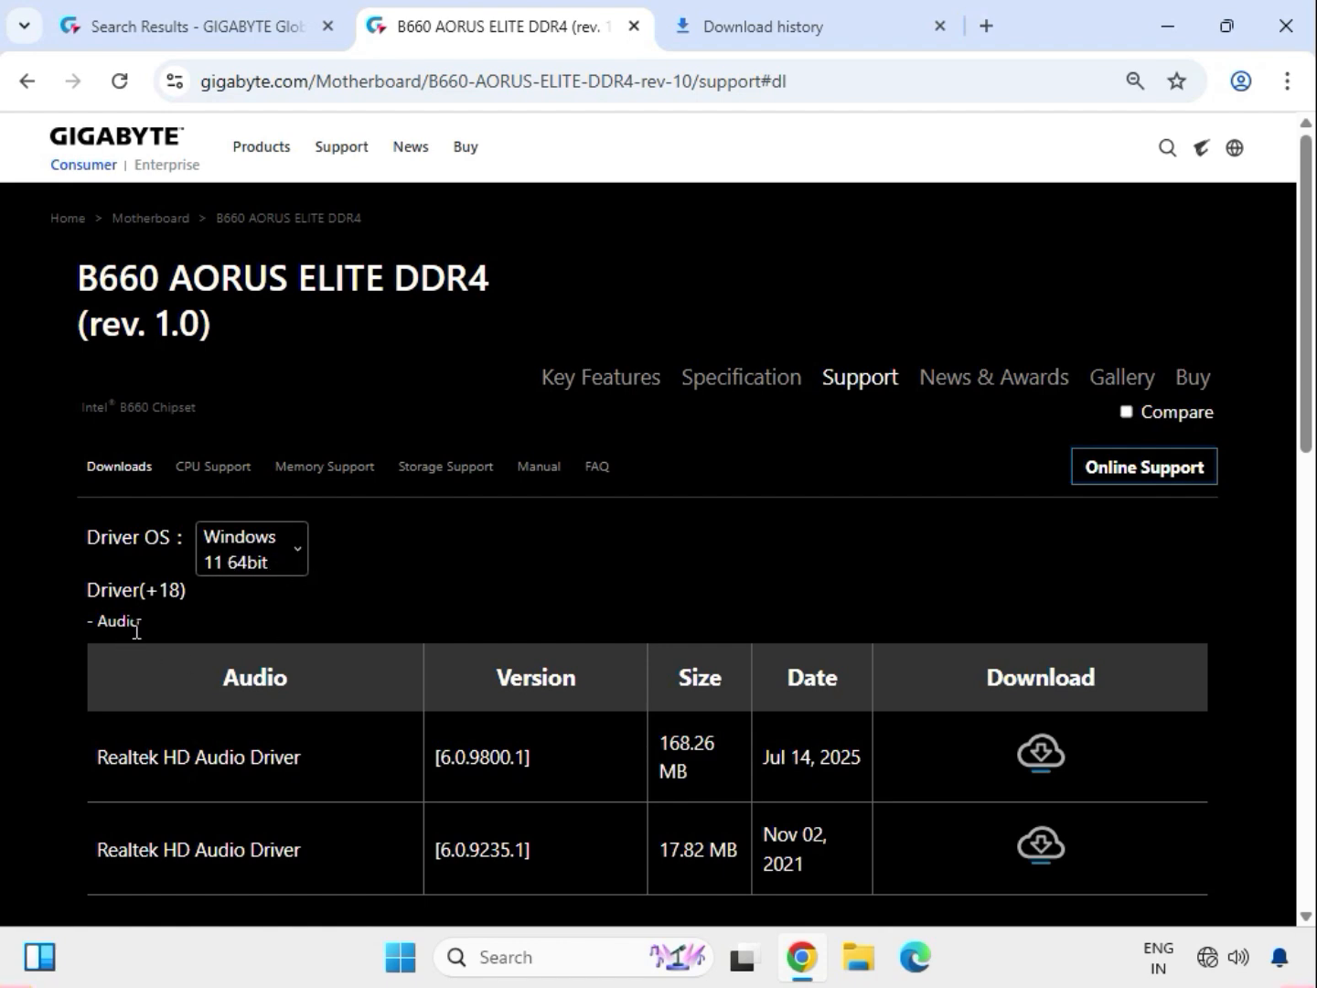
Step: Download the Realtek HD Audio Driver version 6.0.9800.1 from the Audio drivers
drag(135, 631, 106, 628)
drag(127, 758, 309, 762)
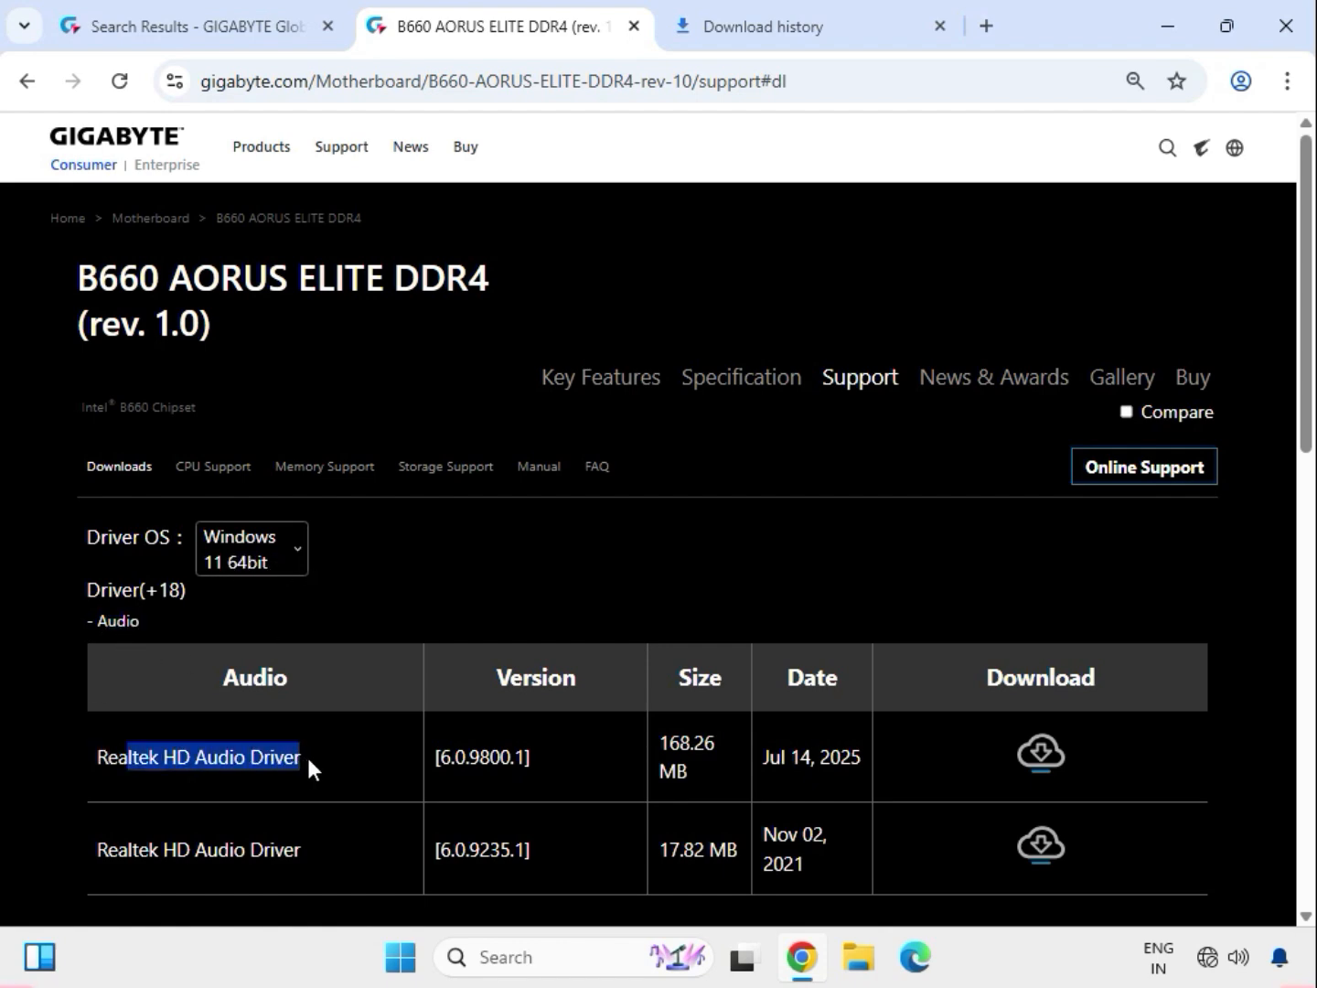
drag(140, 625, 105, 620)
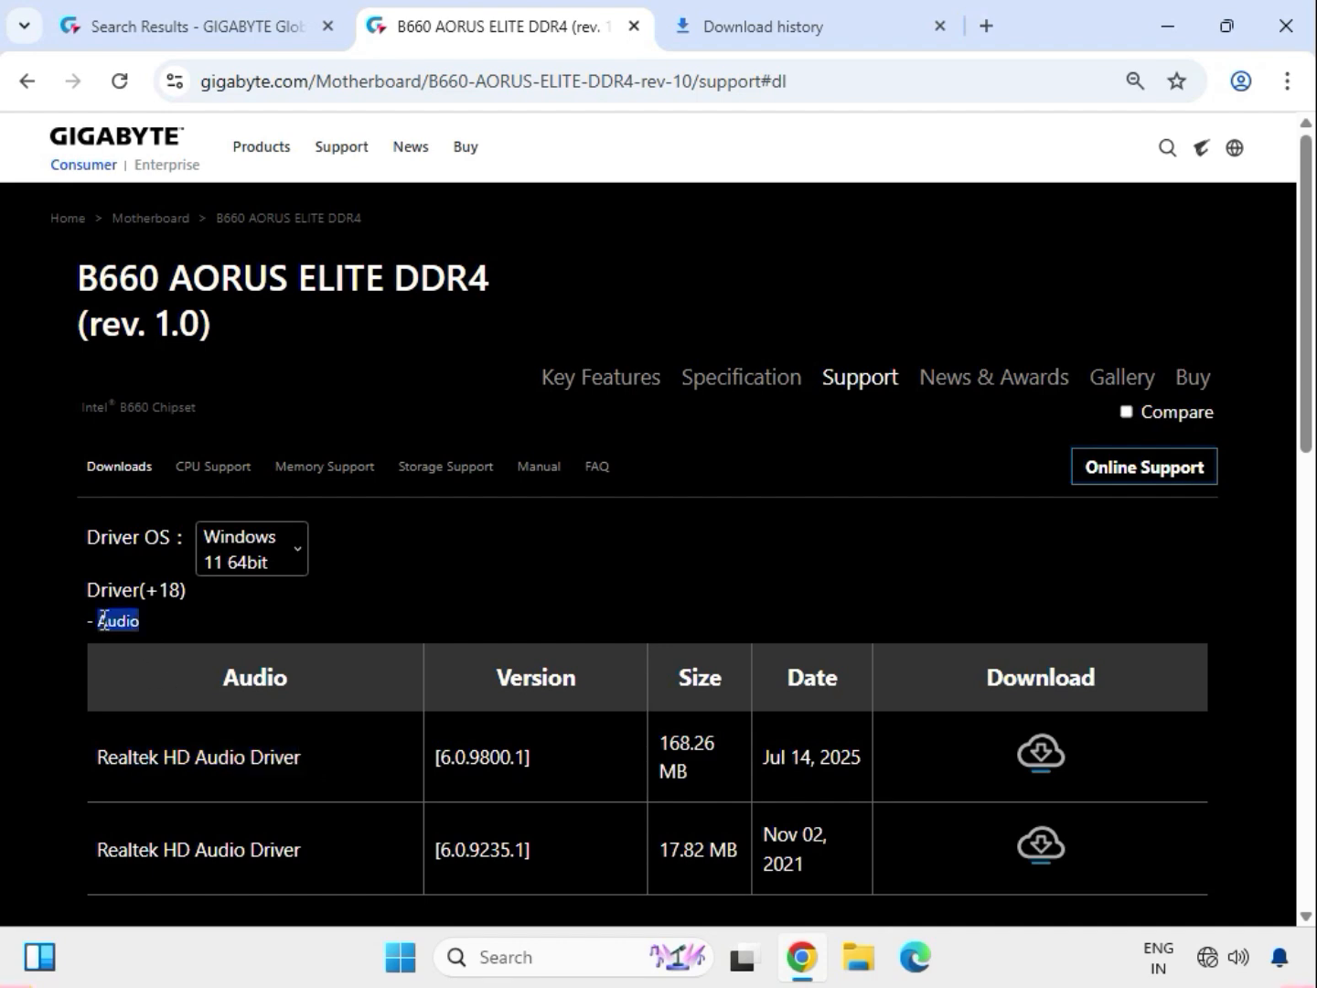
click(431, 610)
drag(170, 746, 1052, 768)
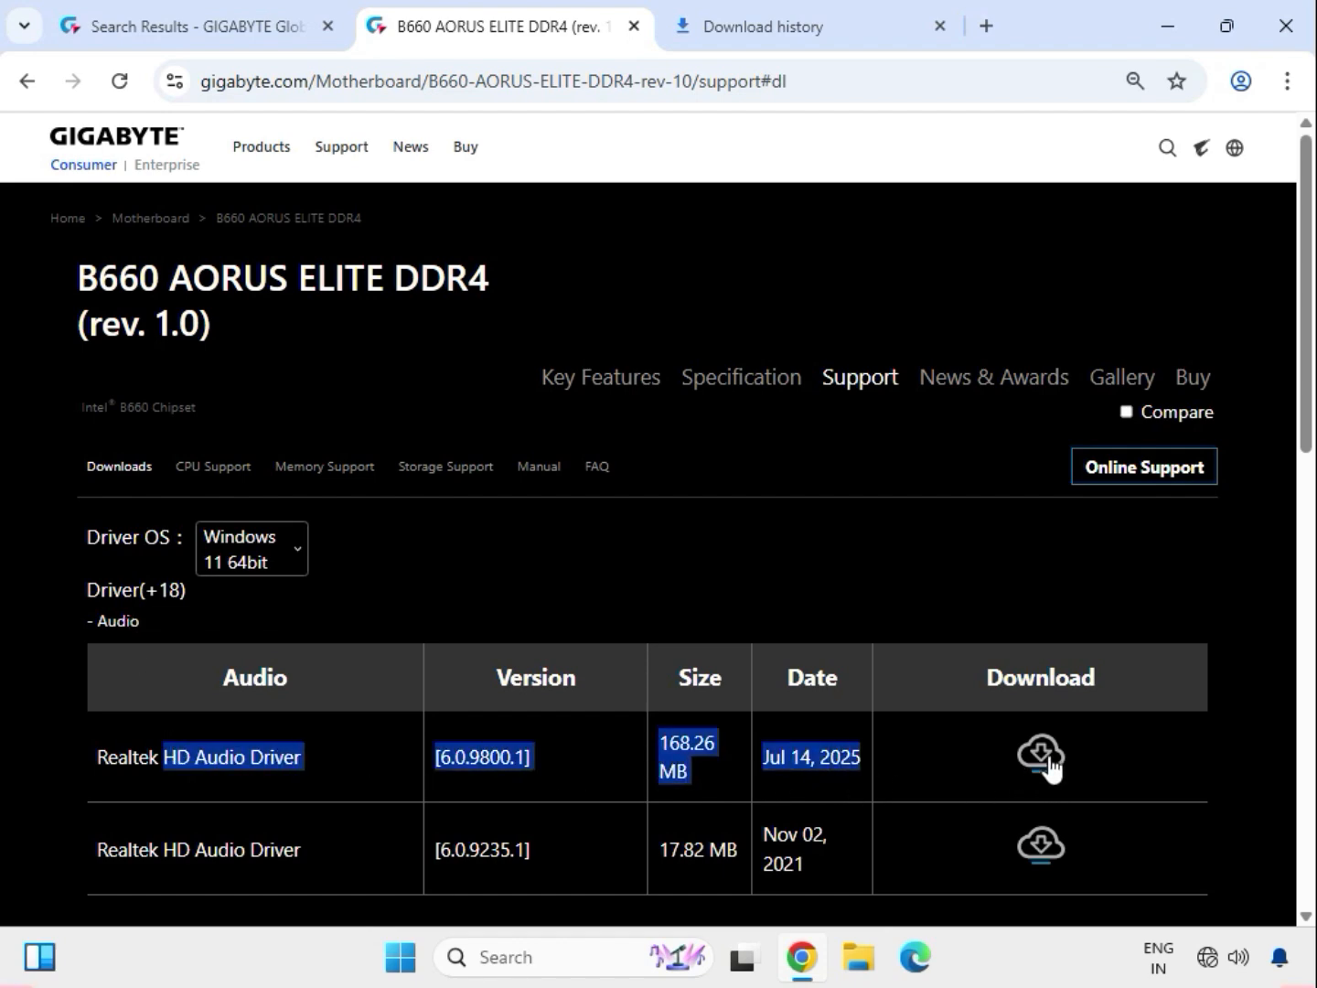
click(1050, 765)
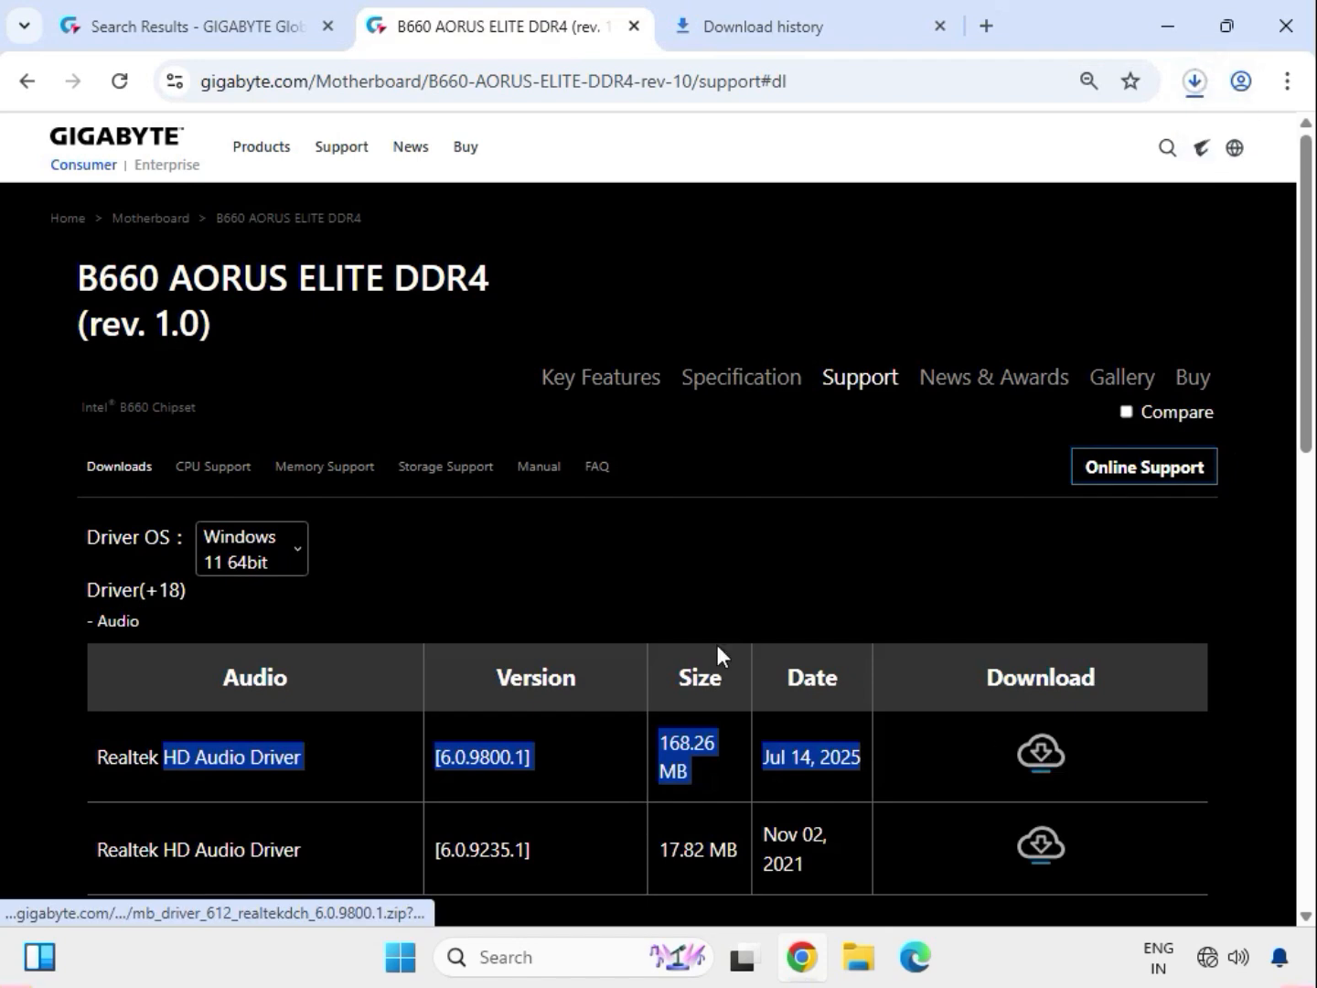
Step: Expand the Chipset drivers and download the Intel Serial I/O driver dated Mar 03, 2025
scroll(528, 627, down, 5)
click(148, 516)
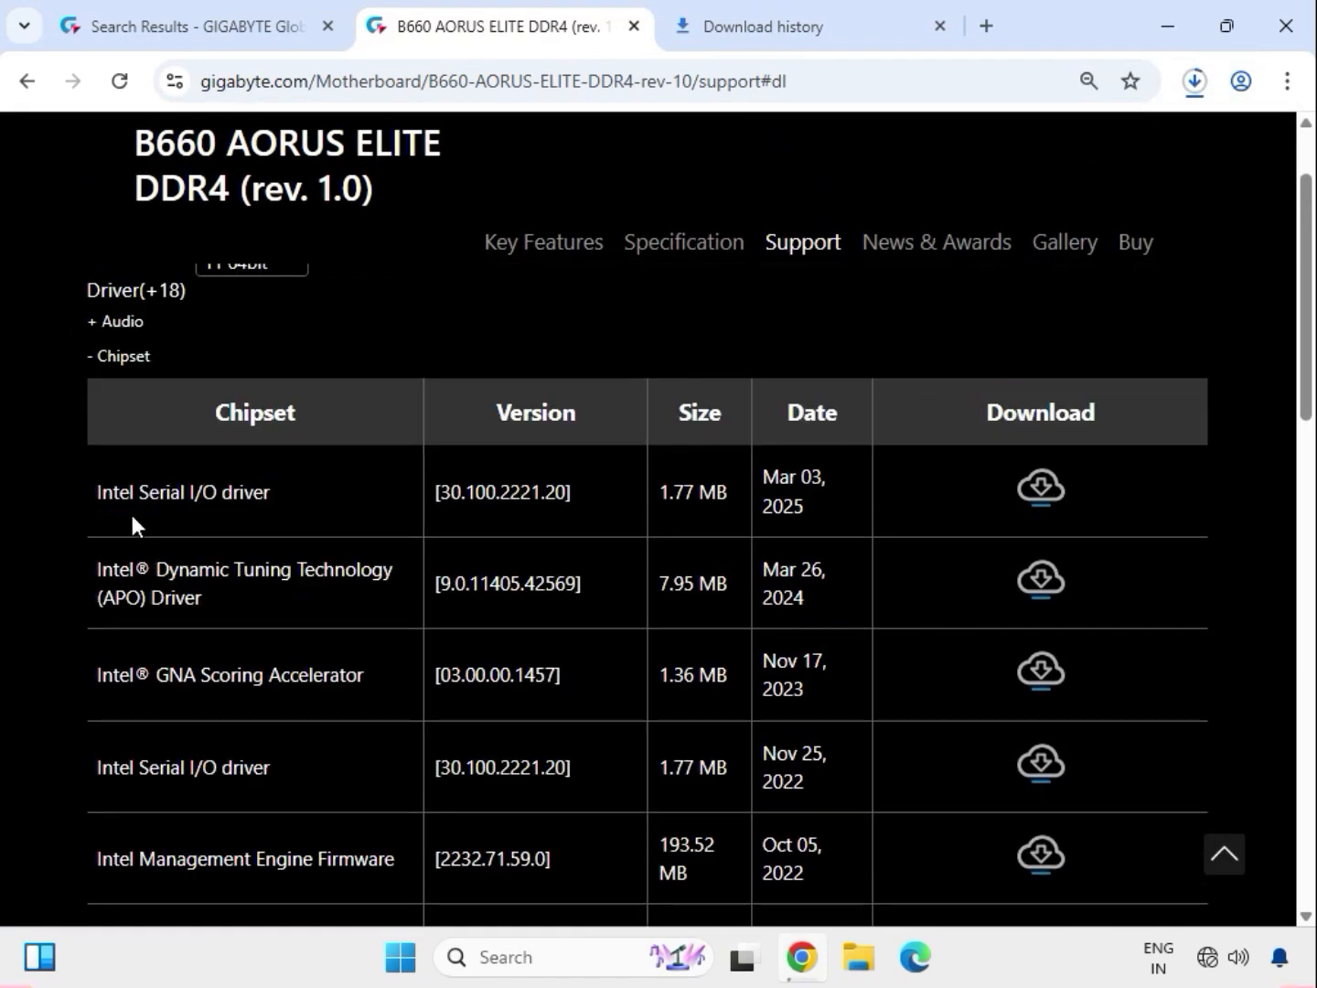
drag(132, 494, 300, 501)
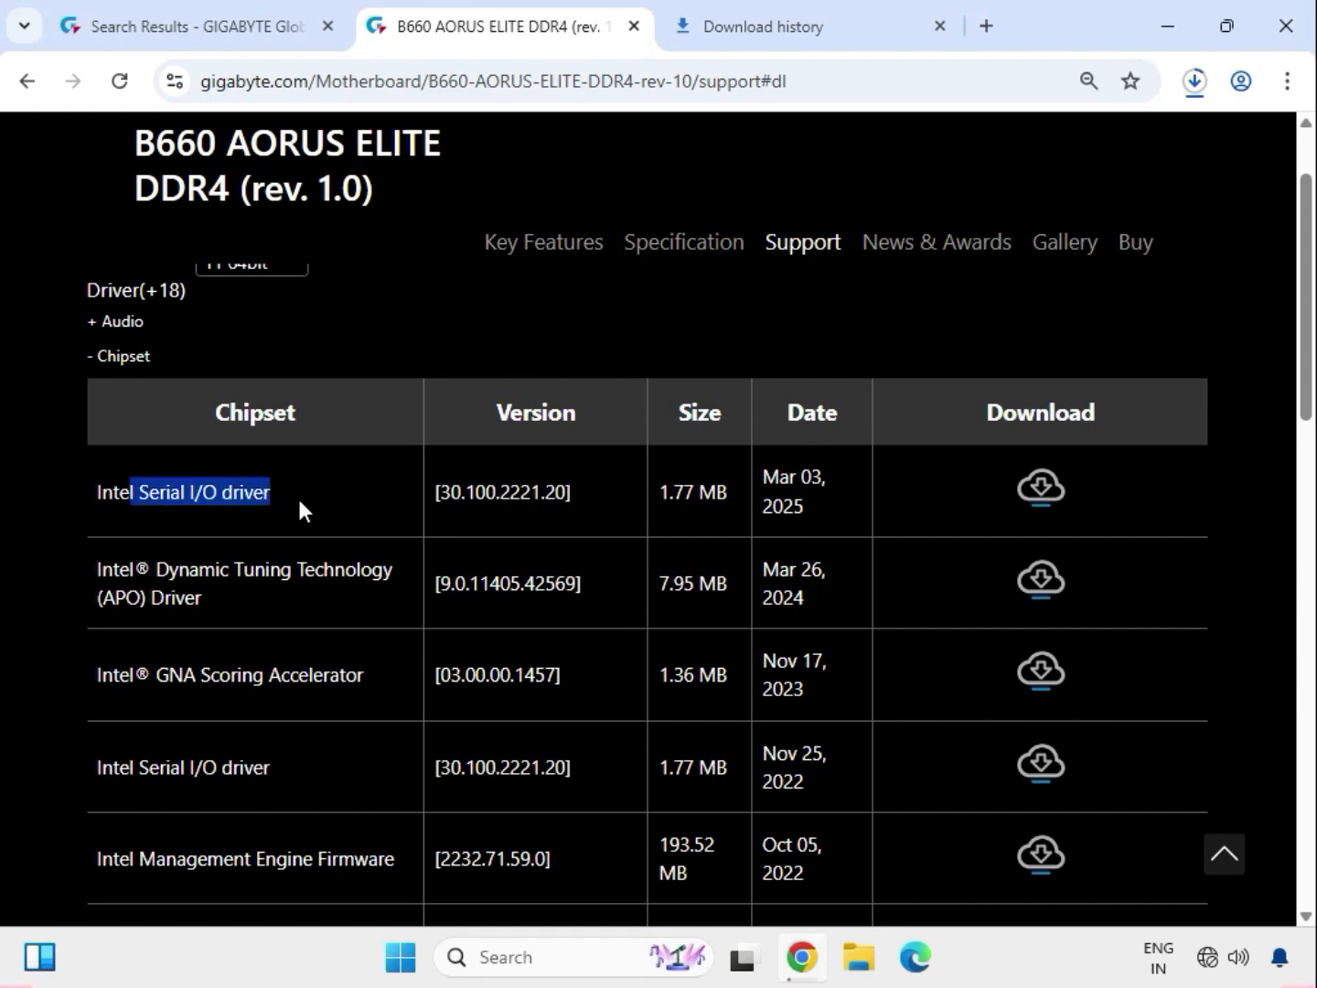
click(1041, 482)
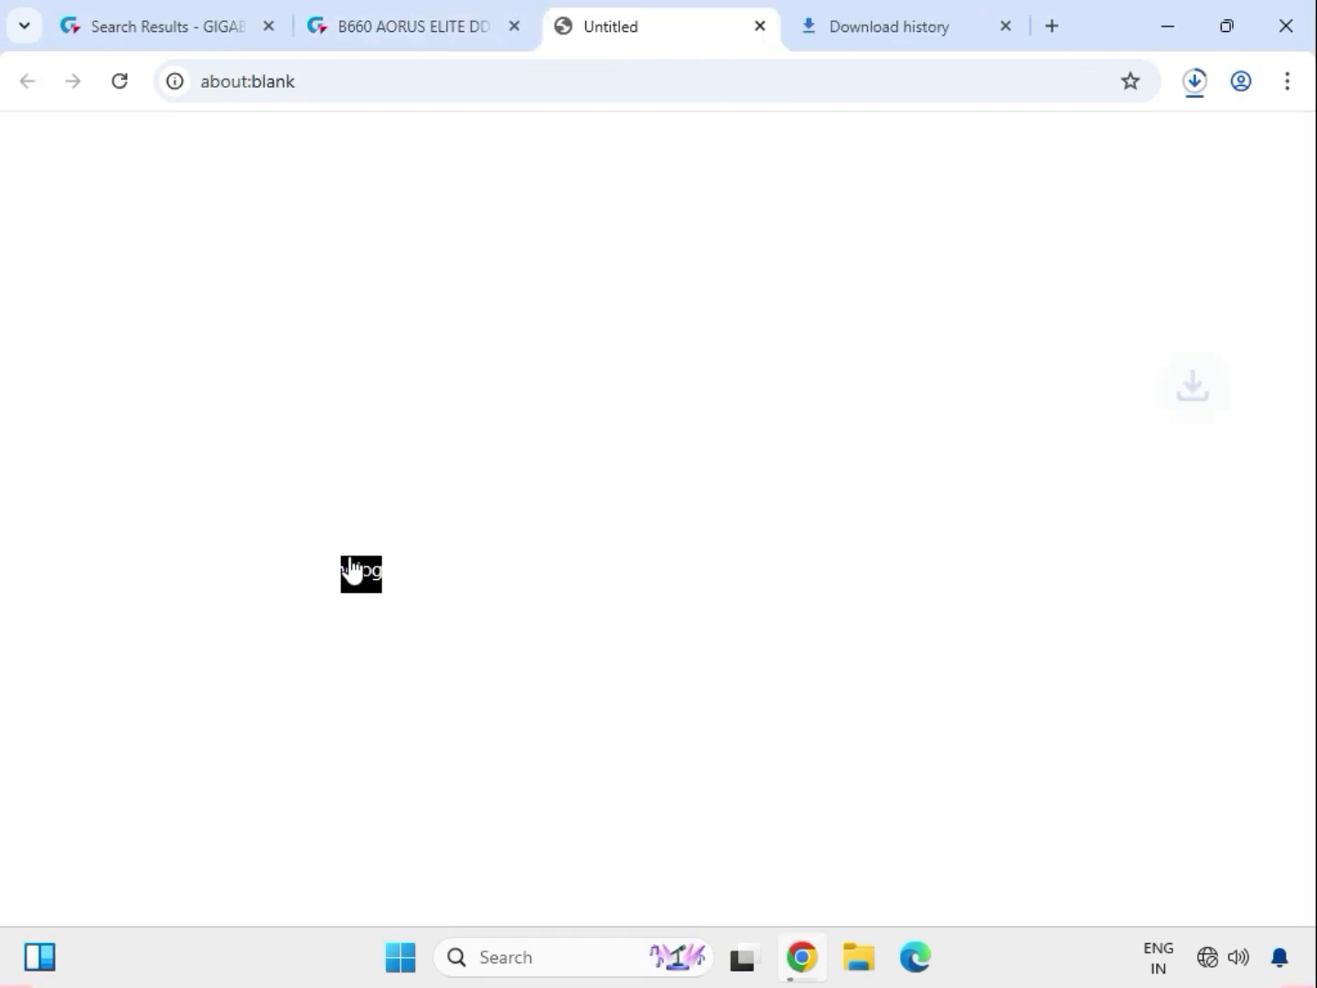
Step: Download the Intel INF installation package version 10.1.19198.8339 from the Chipset drivers
scroll(225, 718, down, 1)
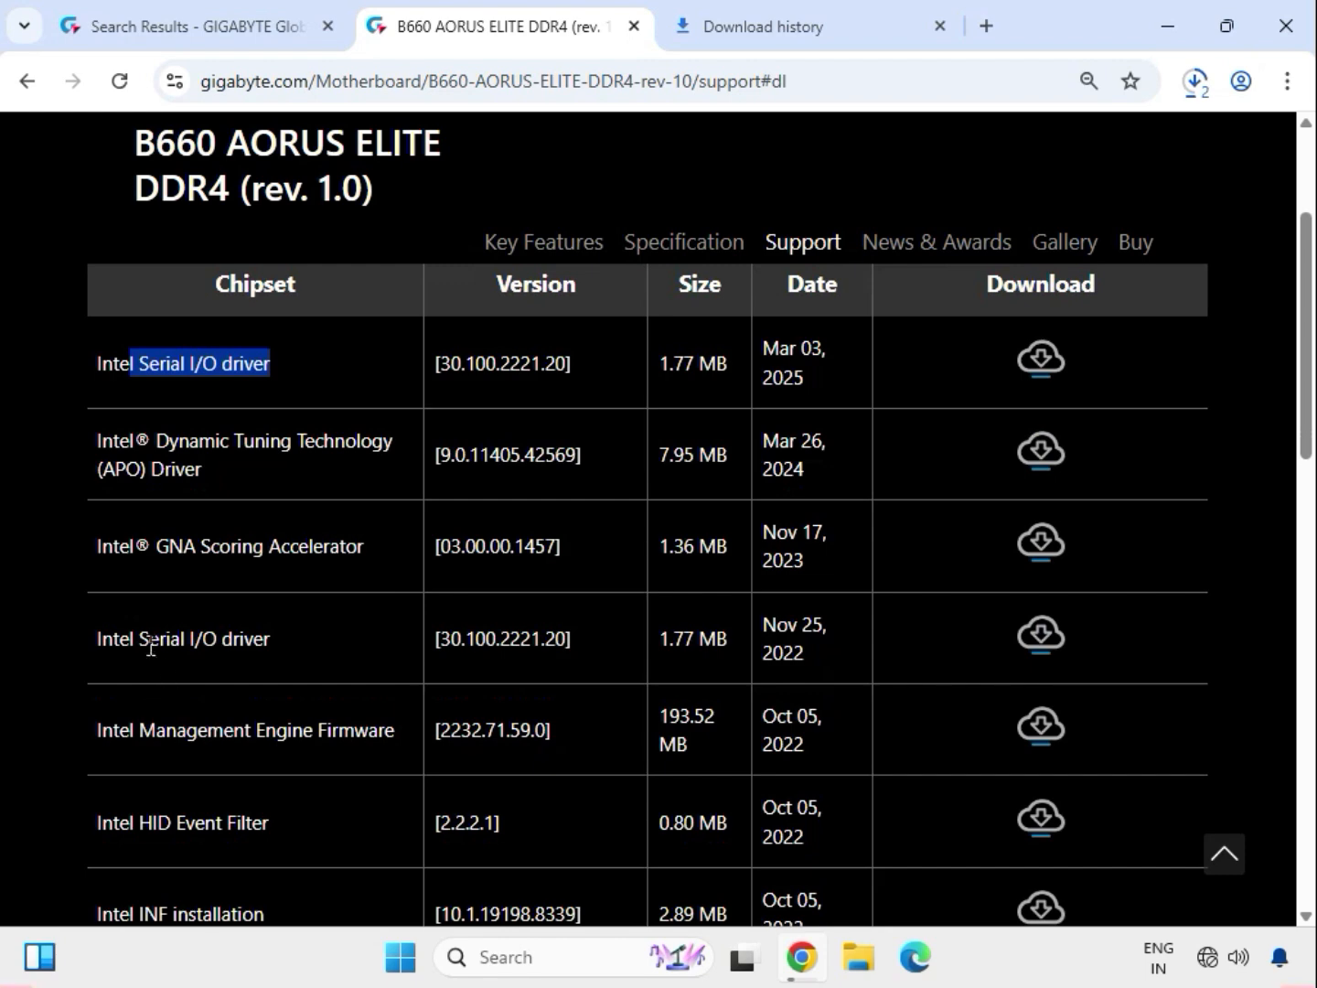
scroll(188, 723, down, 1)
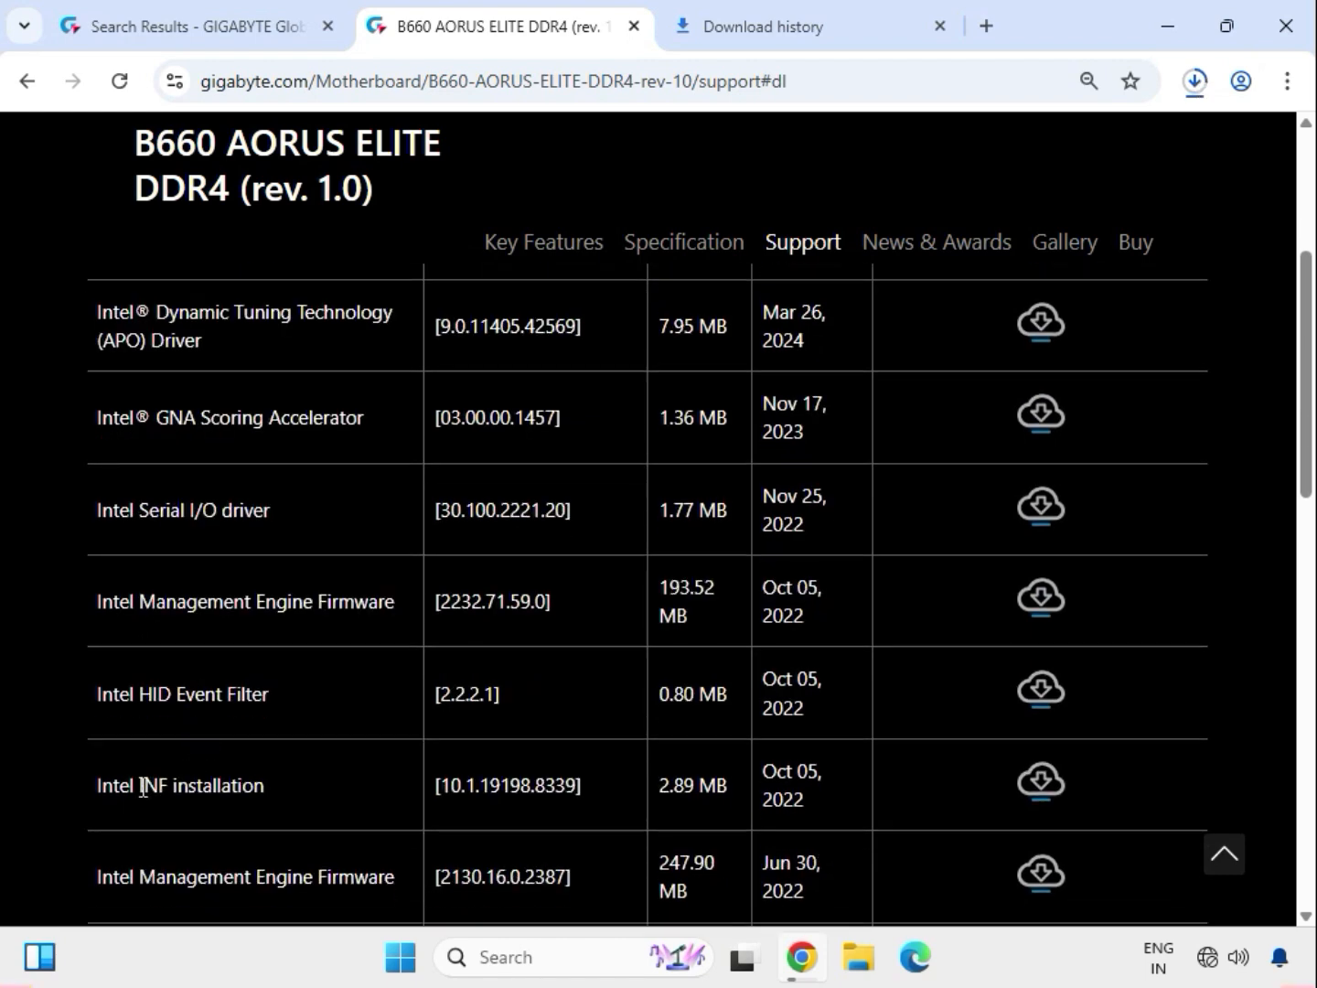
drag(142, 785, 283, 796)
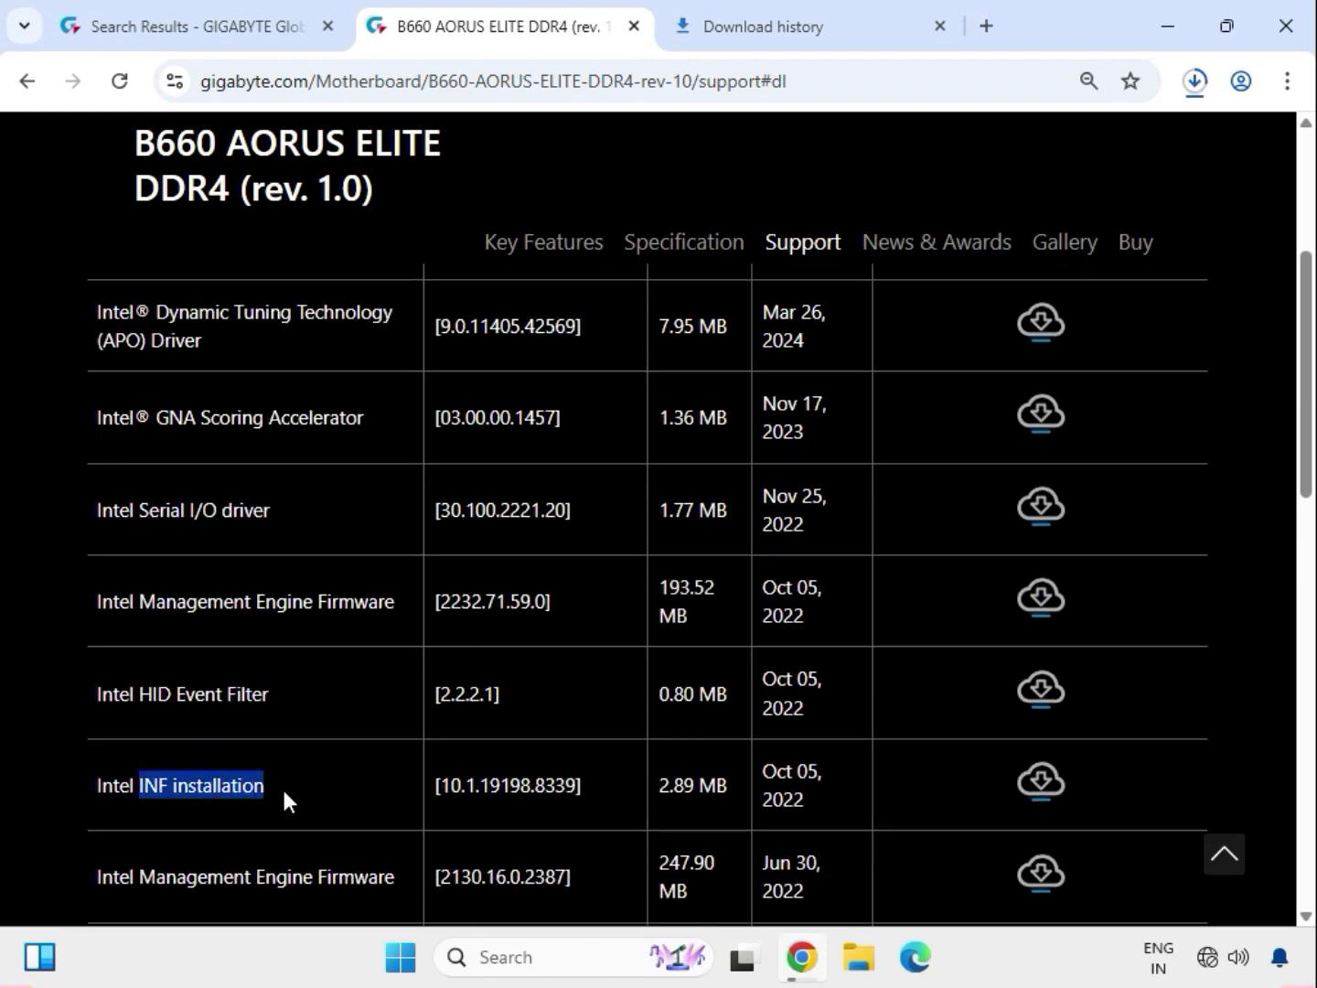
click(1037, 783)
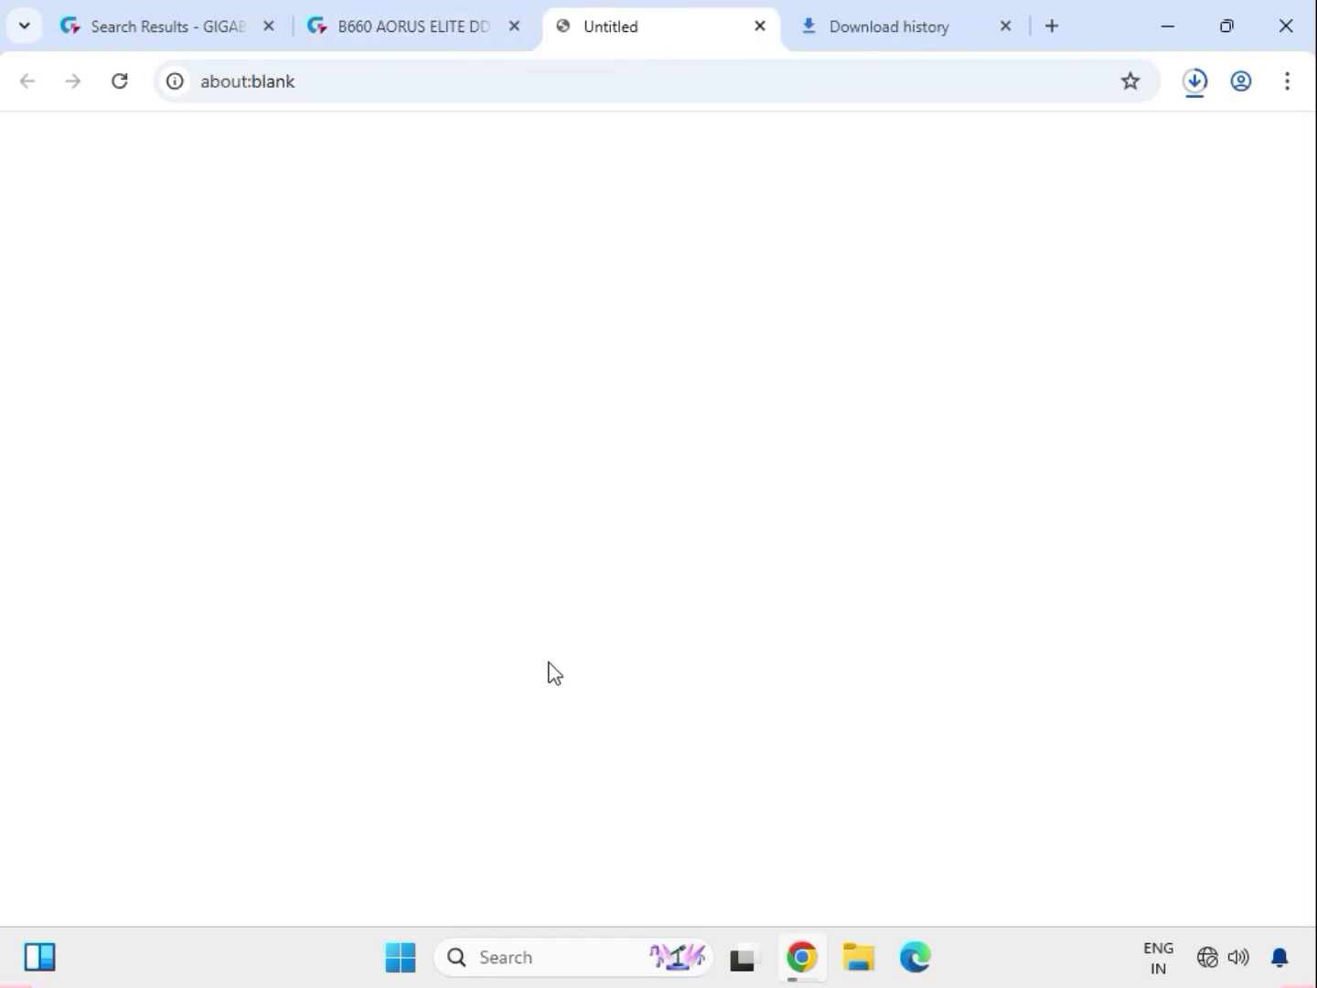
Step: Expand the LAN drivers and download the Realtek LAN Driver version 11.24.0318.2025
scroll(545, 660, down, 1)
scroll(542, 662, down, 1)
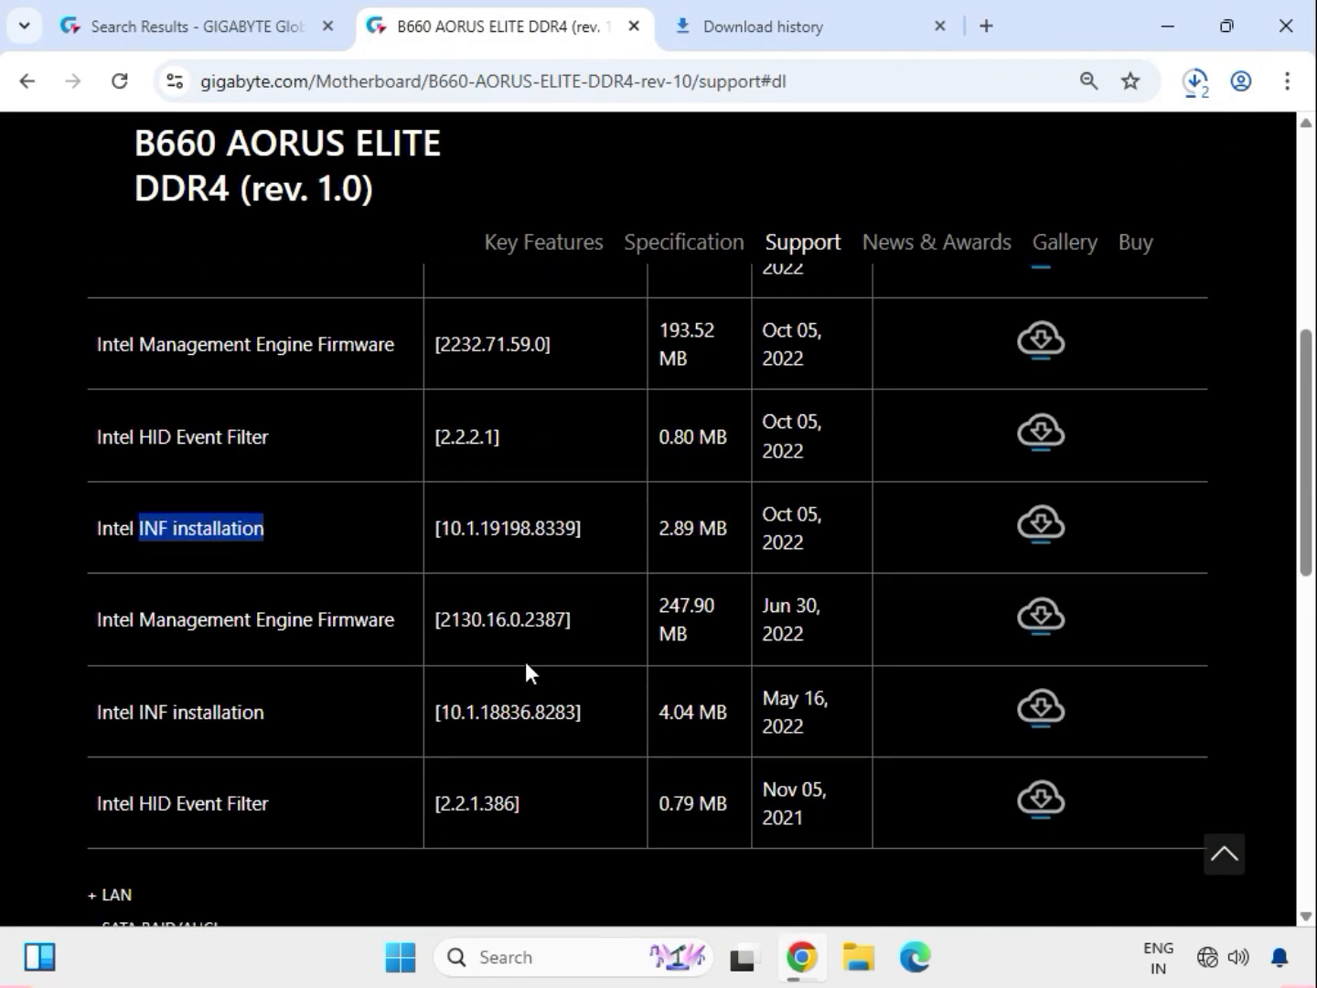
scroll(250, 824, down, 2)
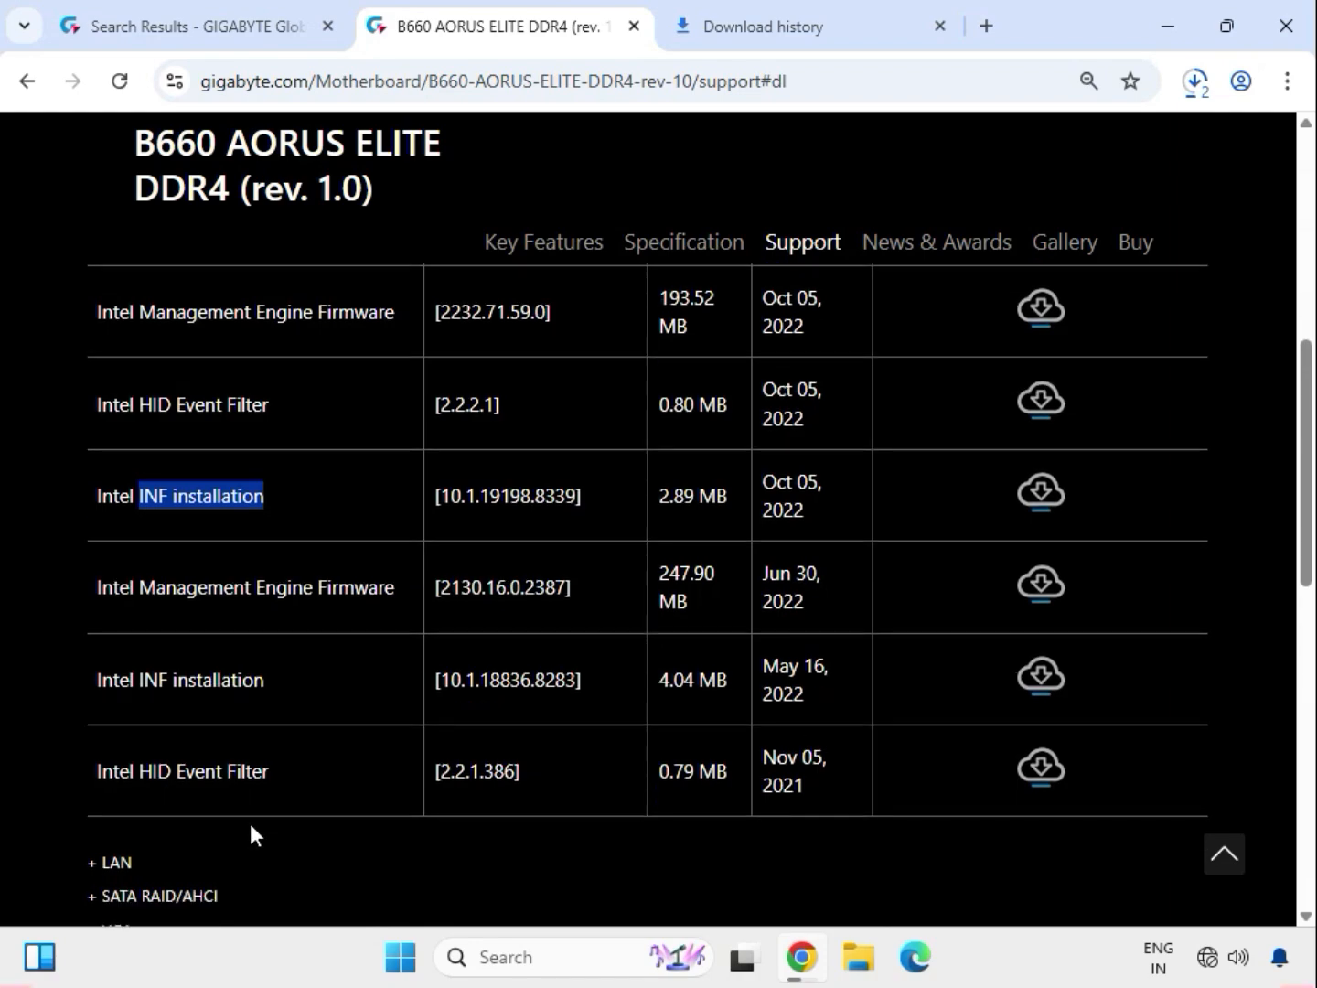
click(115, 640)
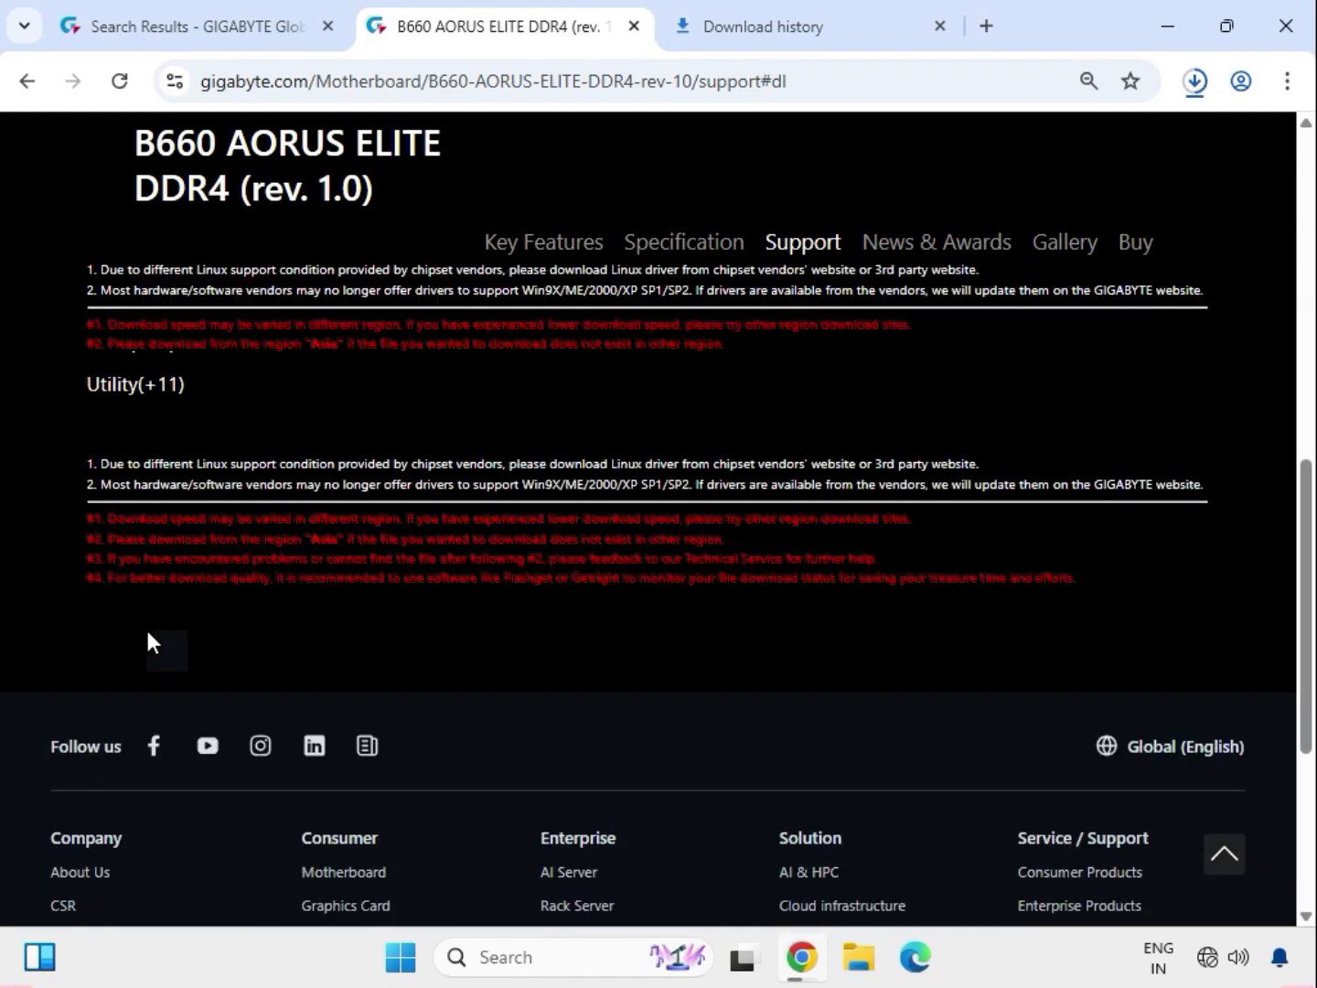
scroll(147, 535, up, 2)
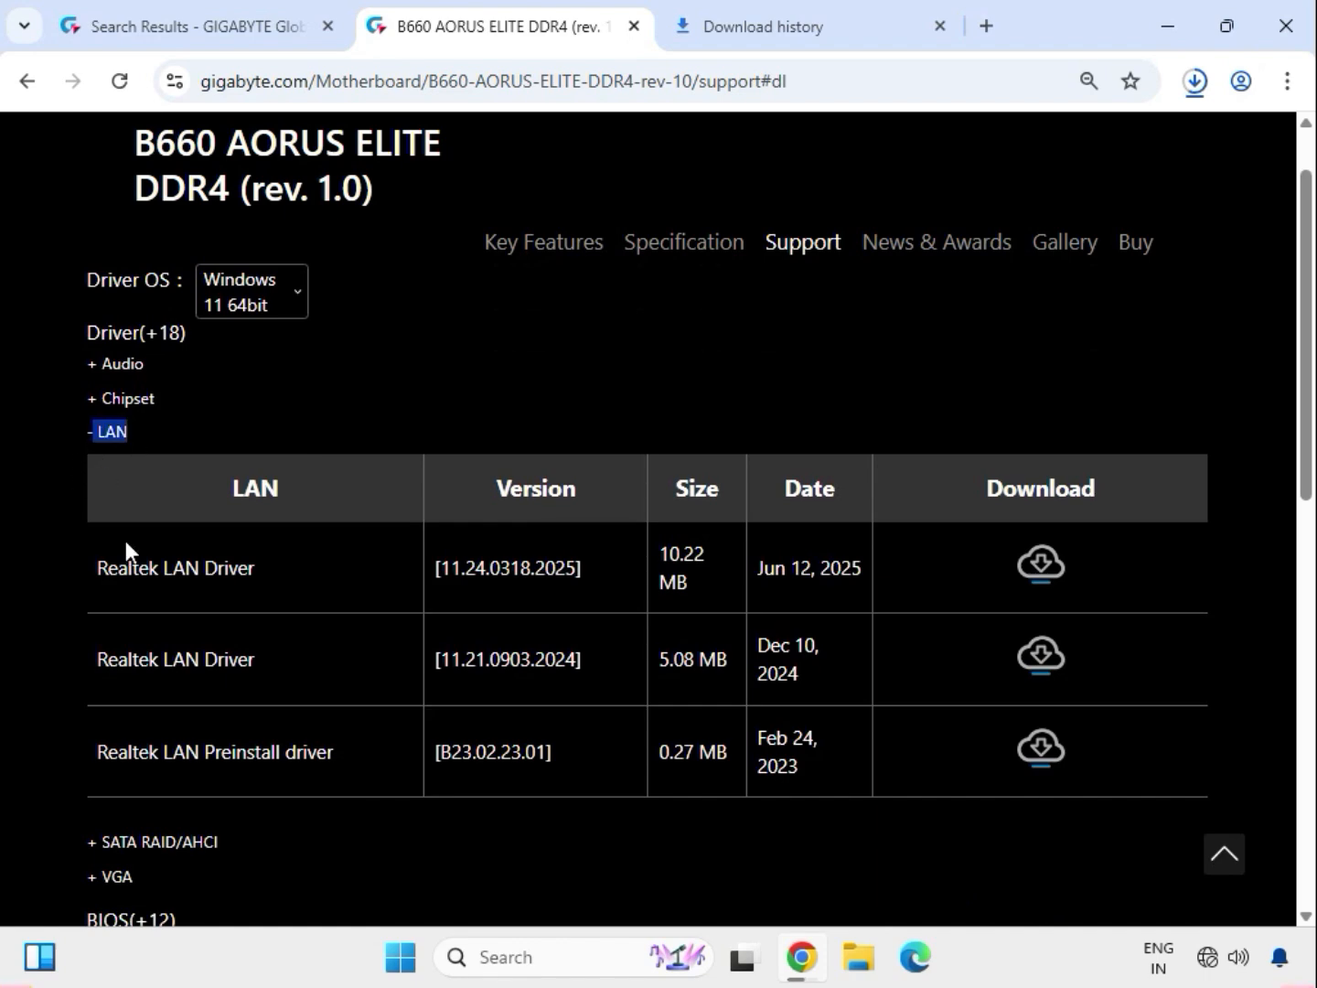
drag(110, 574, 1041, 578)
click(1039, 572)
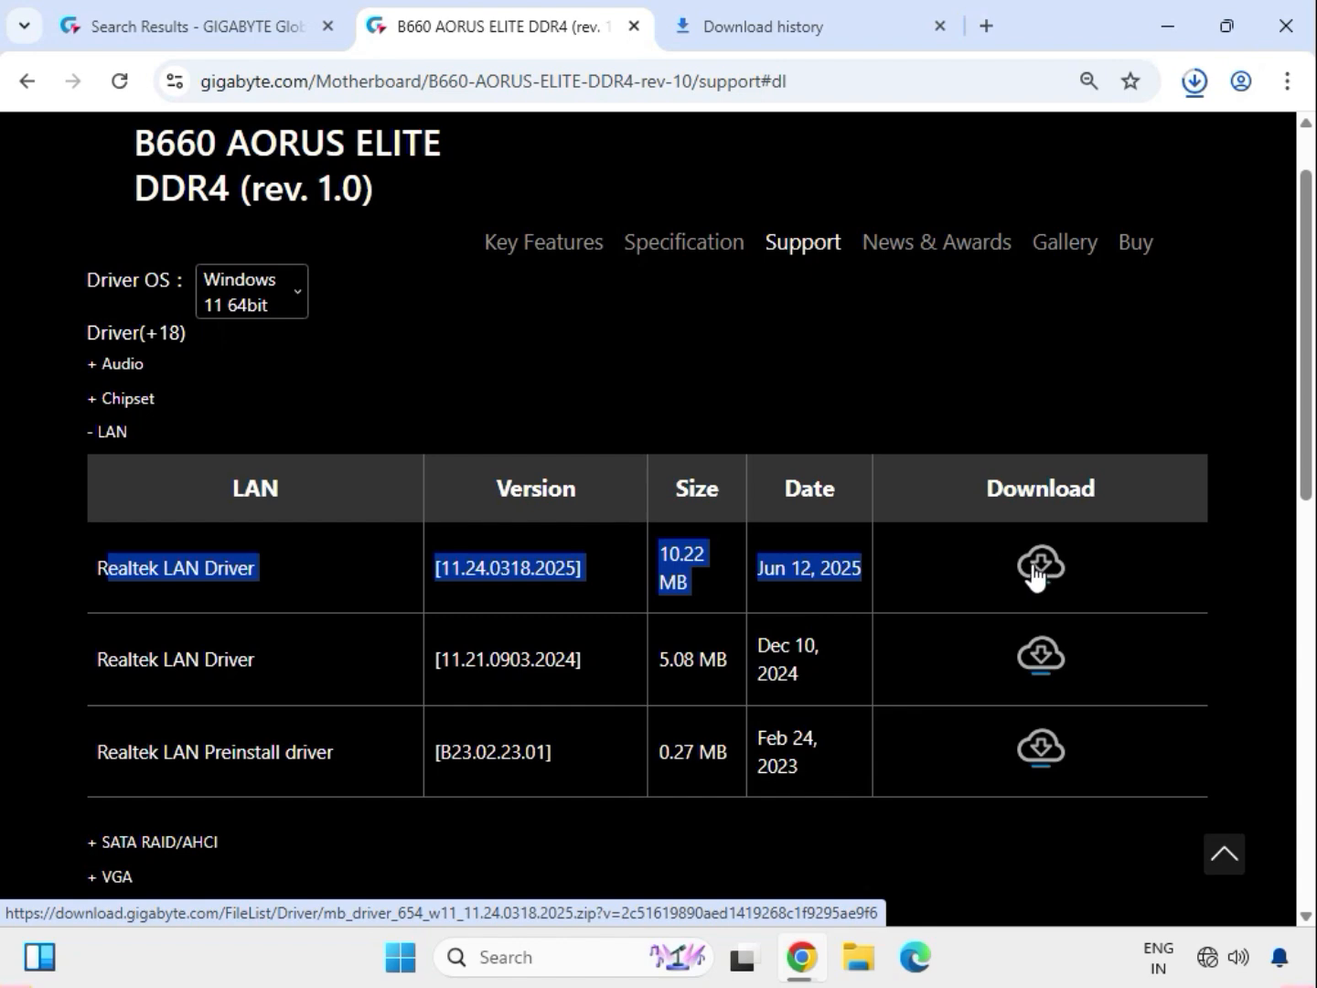
Step: Expand the VGA drivers and download the Intel Graphic Driver version 32.0.101.5542
scroll(427, 684, down, 2)
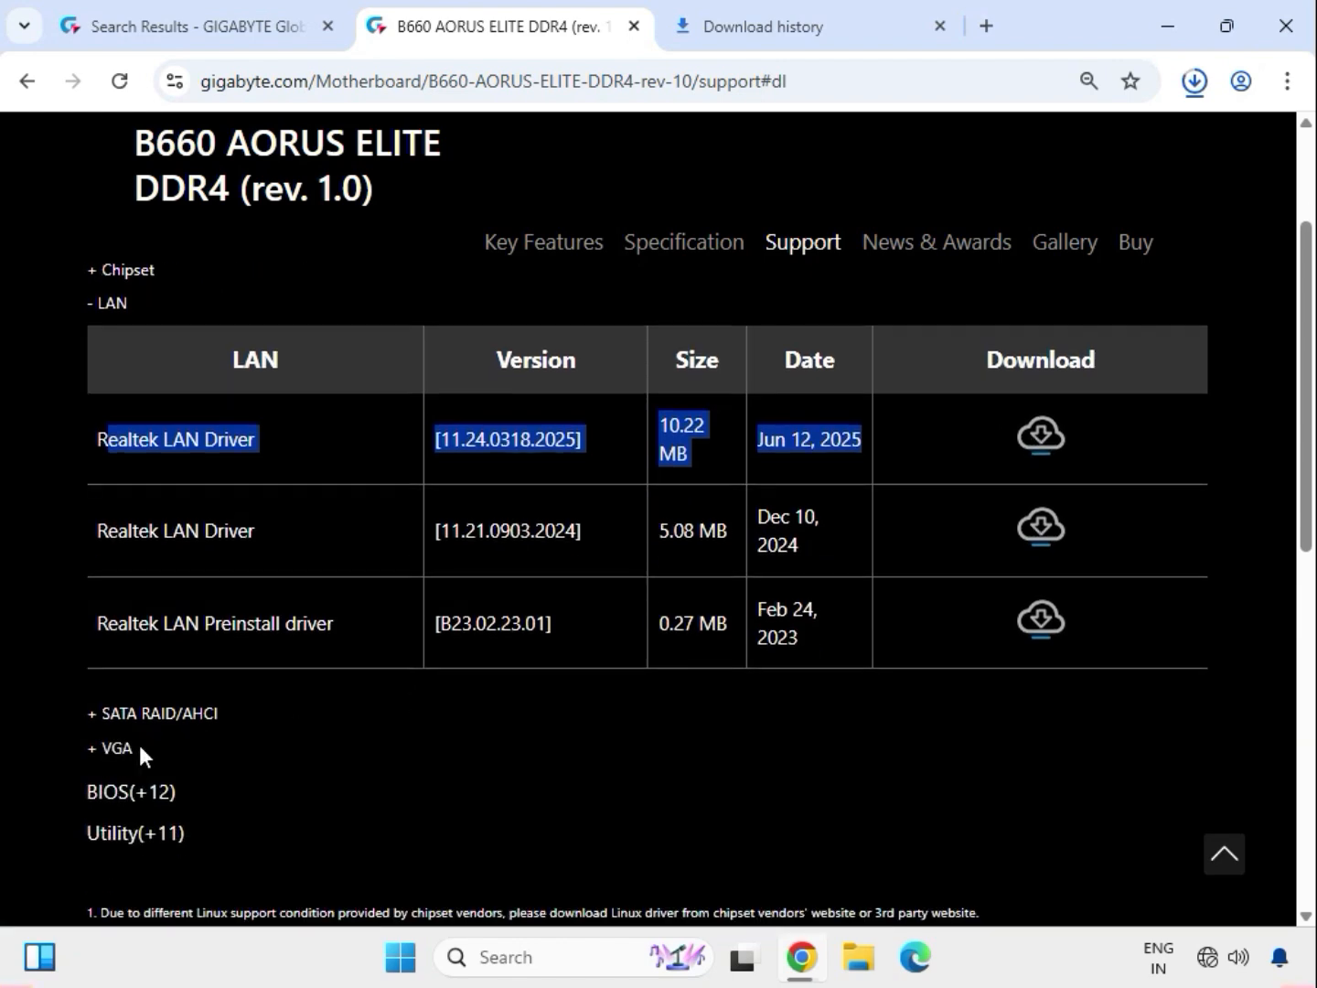
double_click(108, 750)
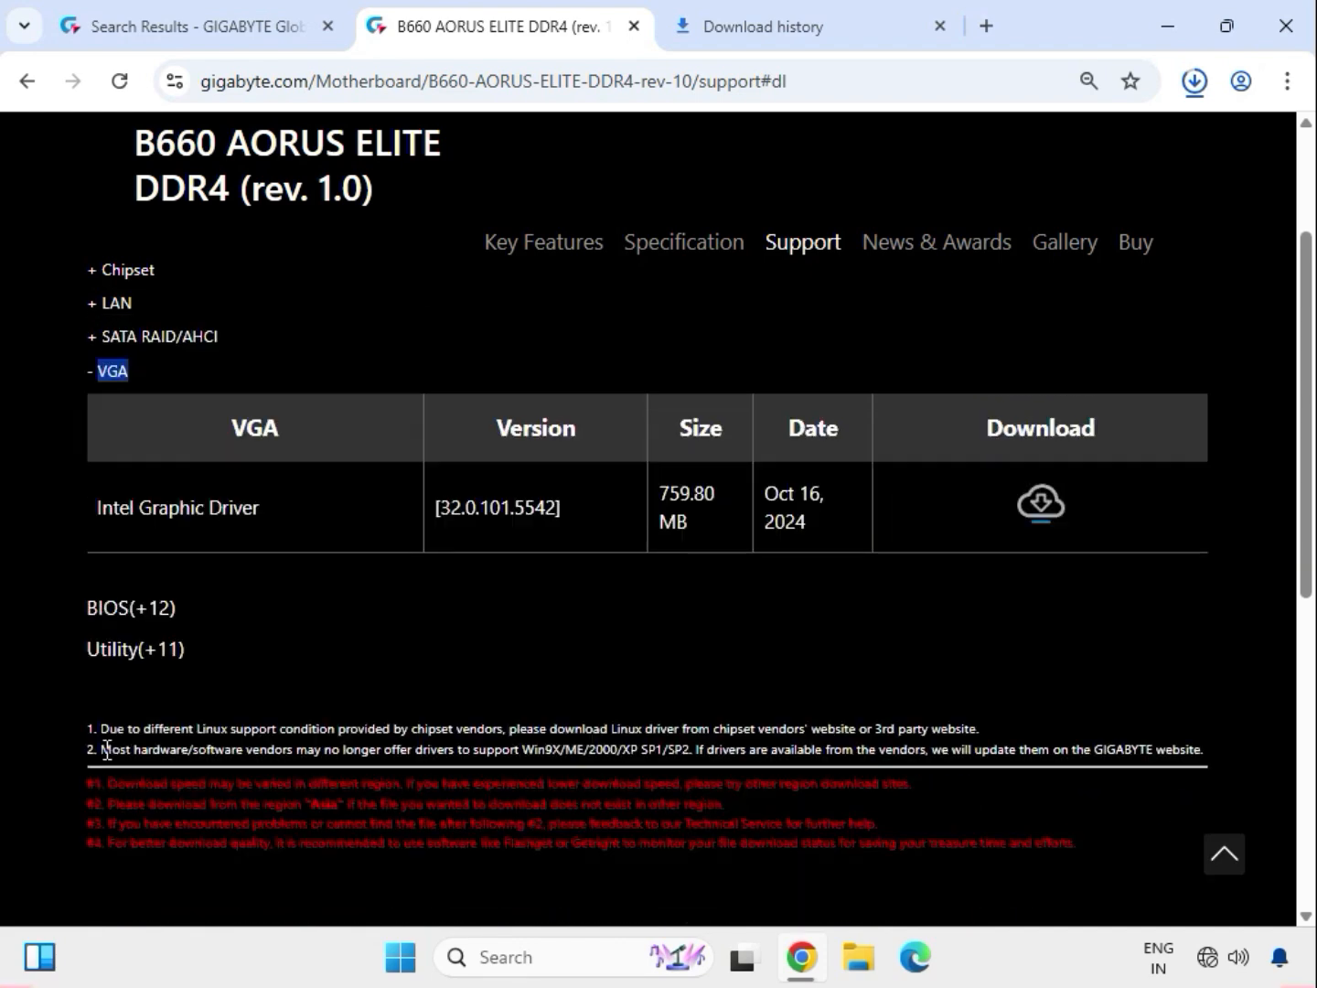
drag(139, 513, 844, 519)
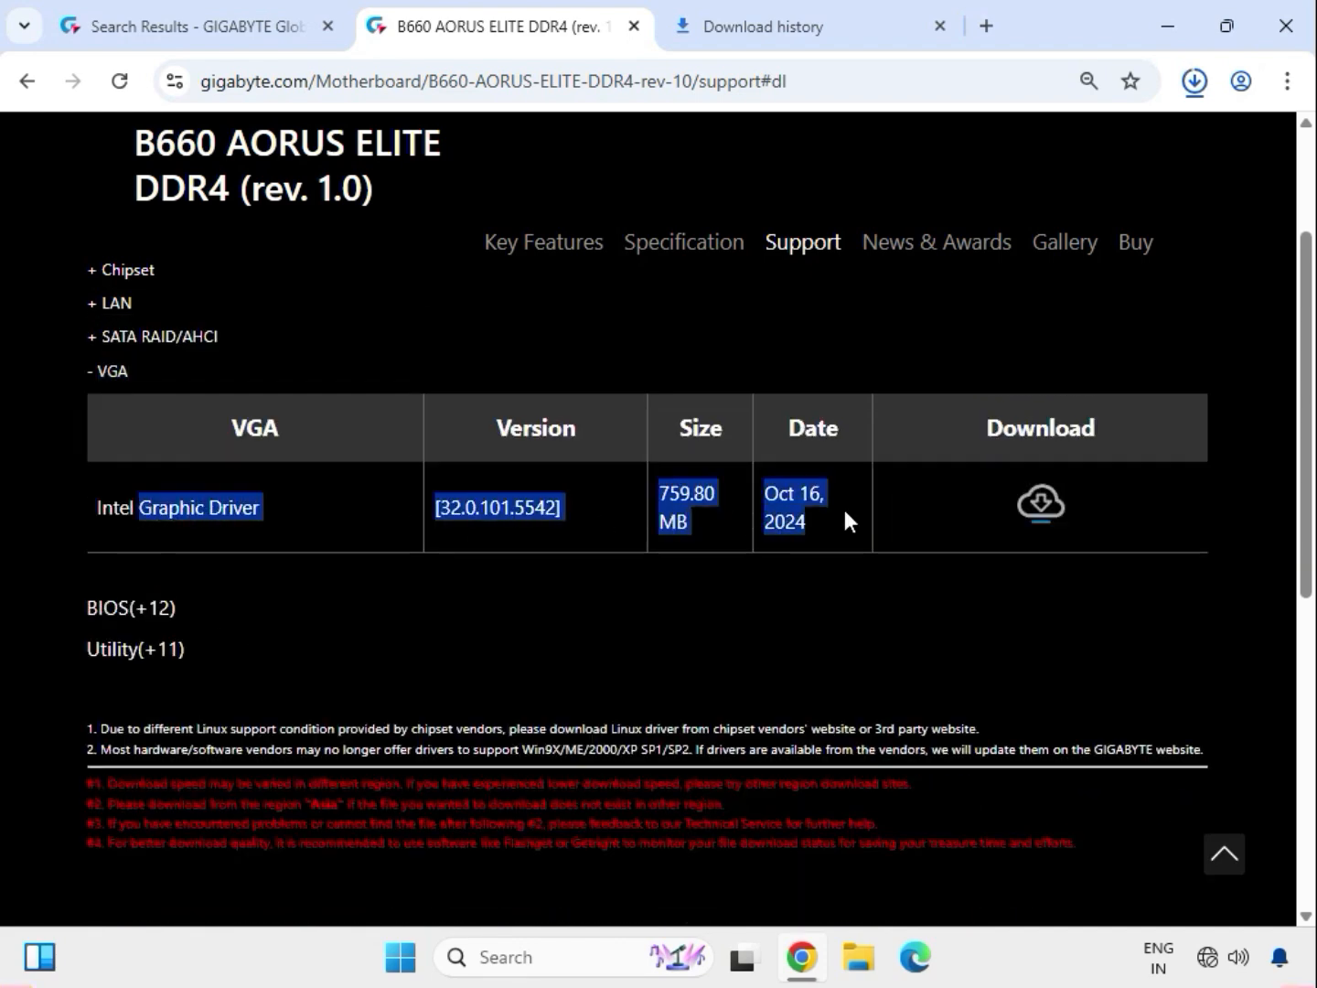
click(1035, 509)
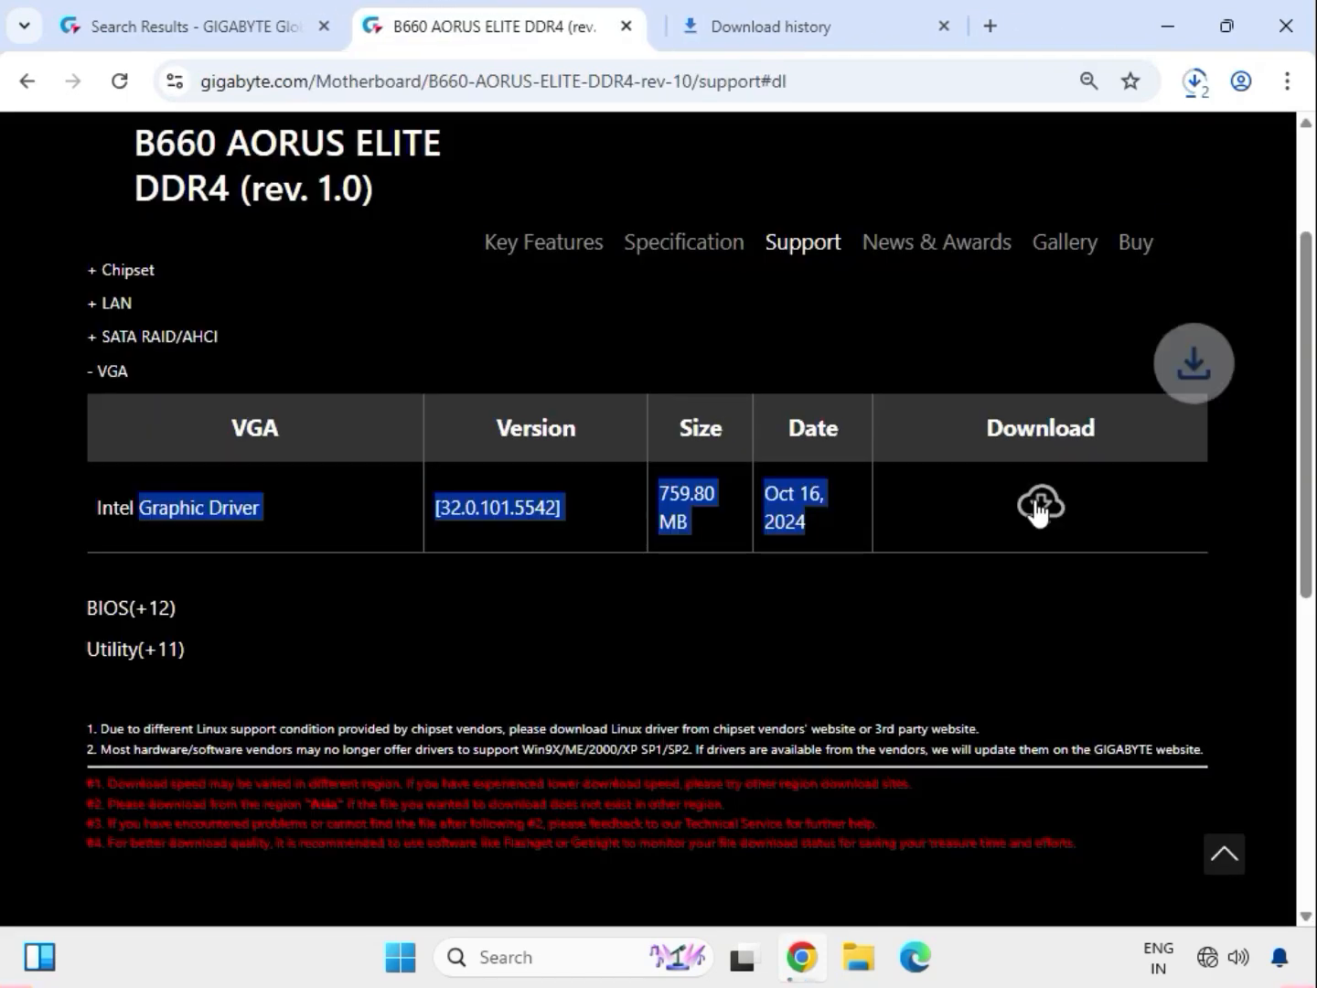
Step: Show the downloaded infupdate archive in its folder from the recent downloads, and select all the driver archives there
click(1192, 85)
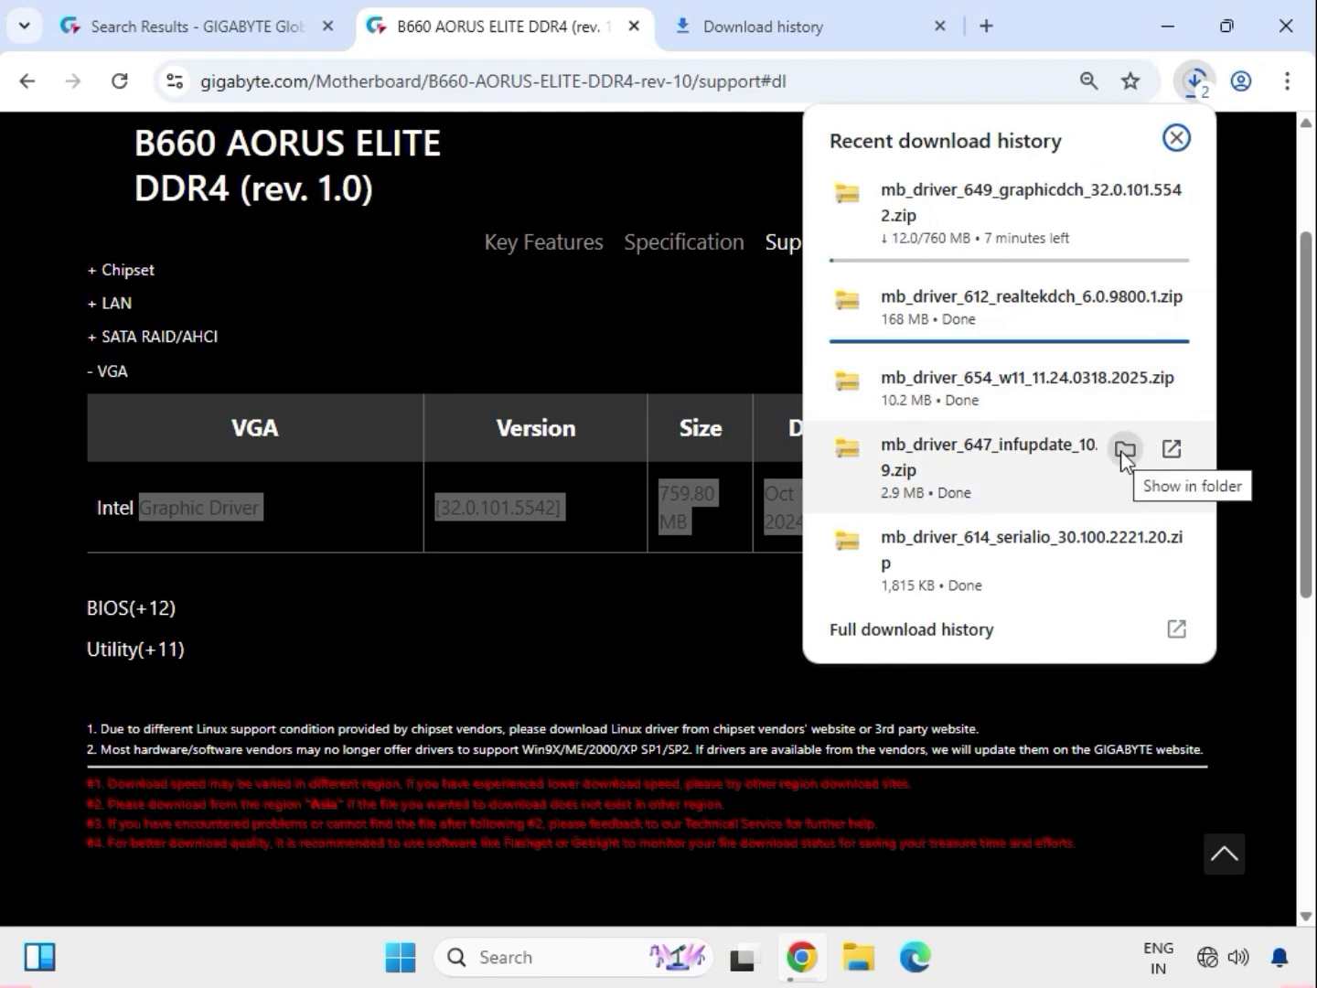
click(1123, 450)
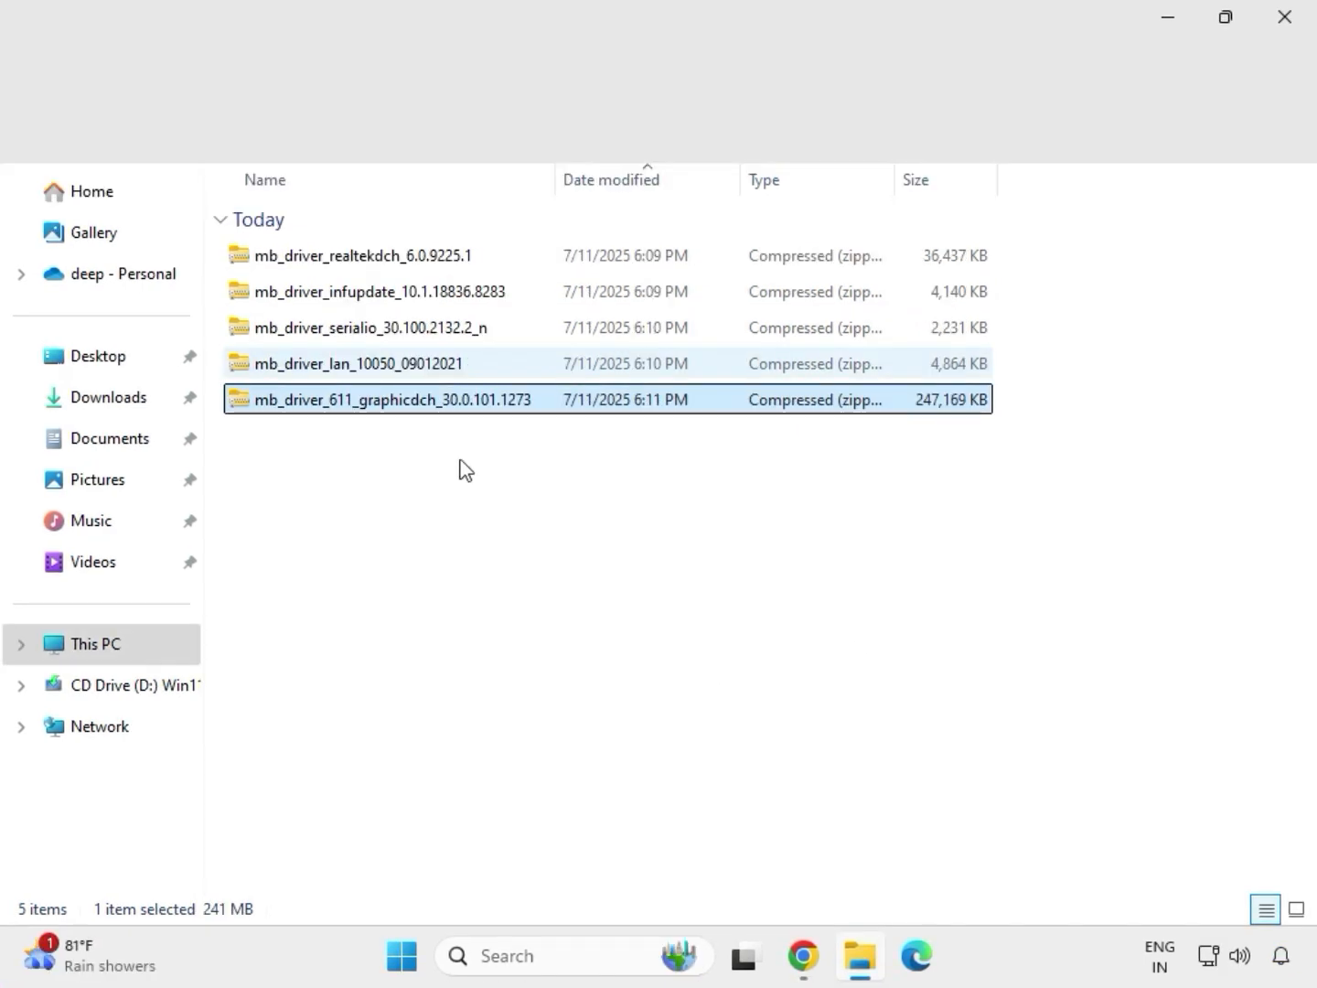
drag(470, 445, 408, 241)
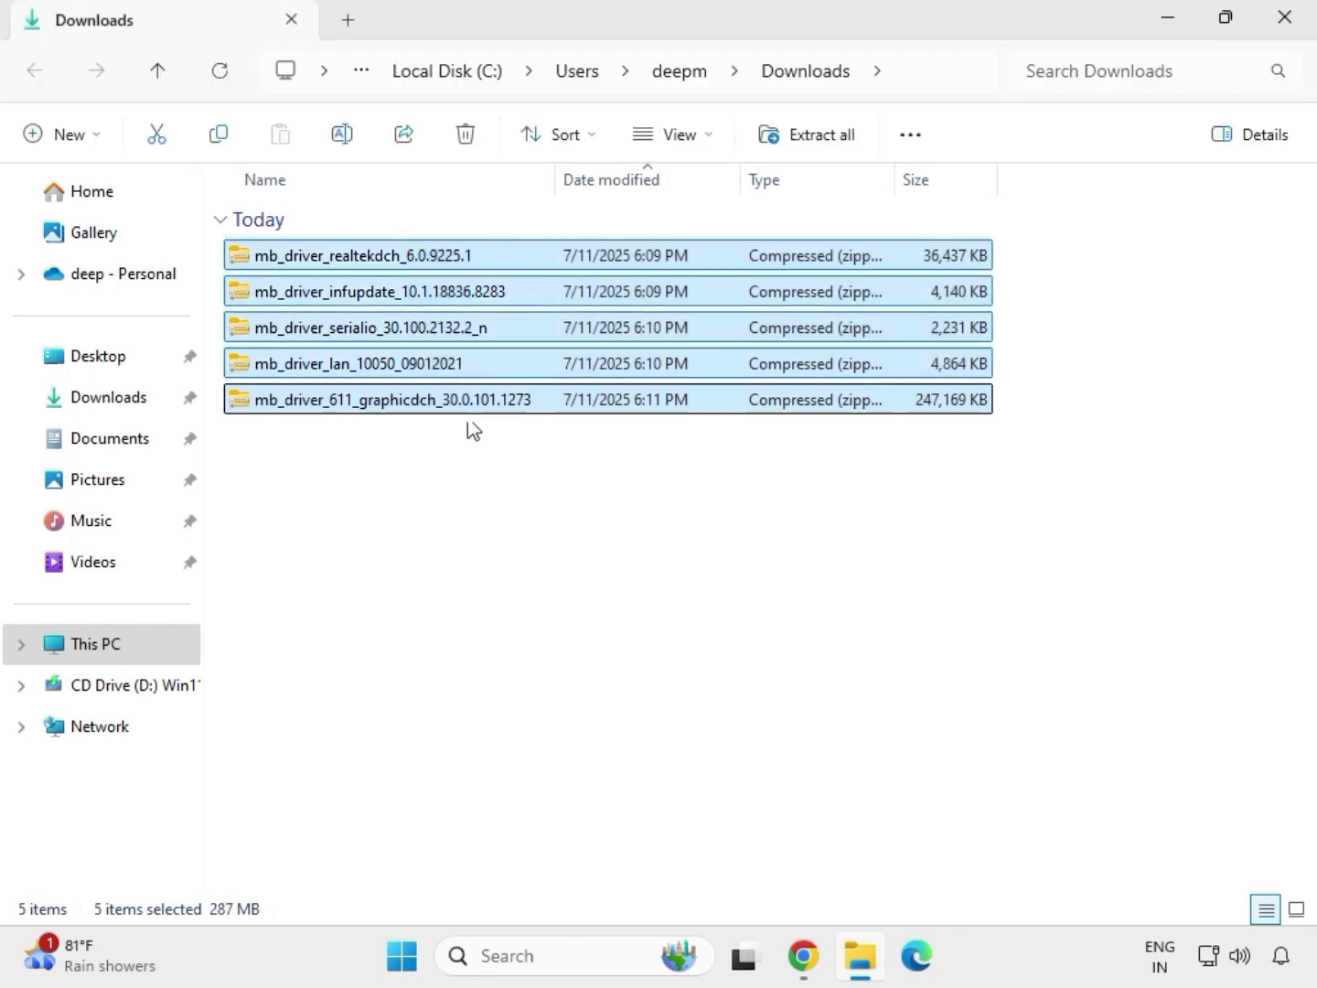
Step: Extract the mb_driver_611_graphicdch_30.0.101.1273 archive into the suggested folder of the same name in Downloads
click(462, 403)
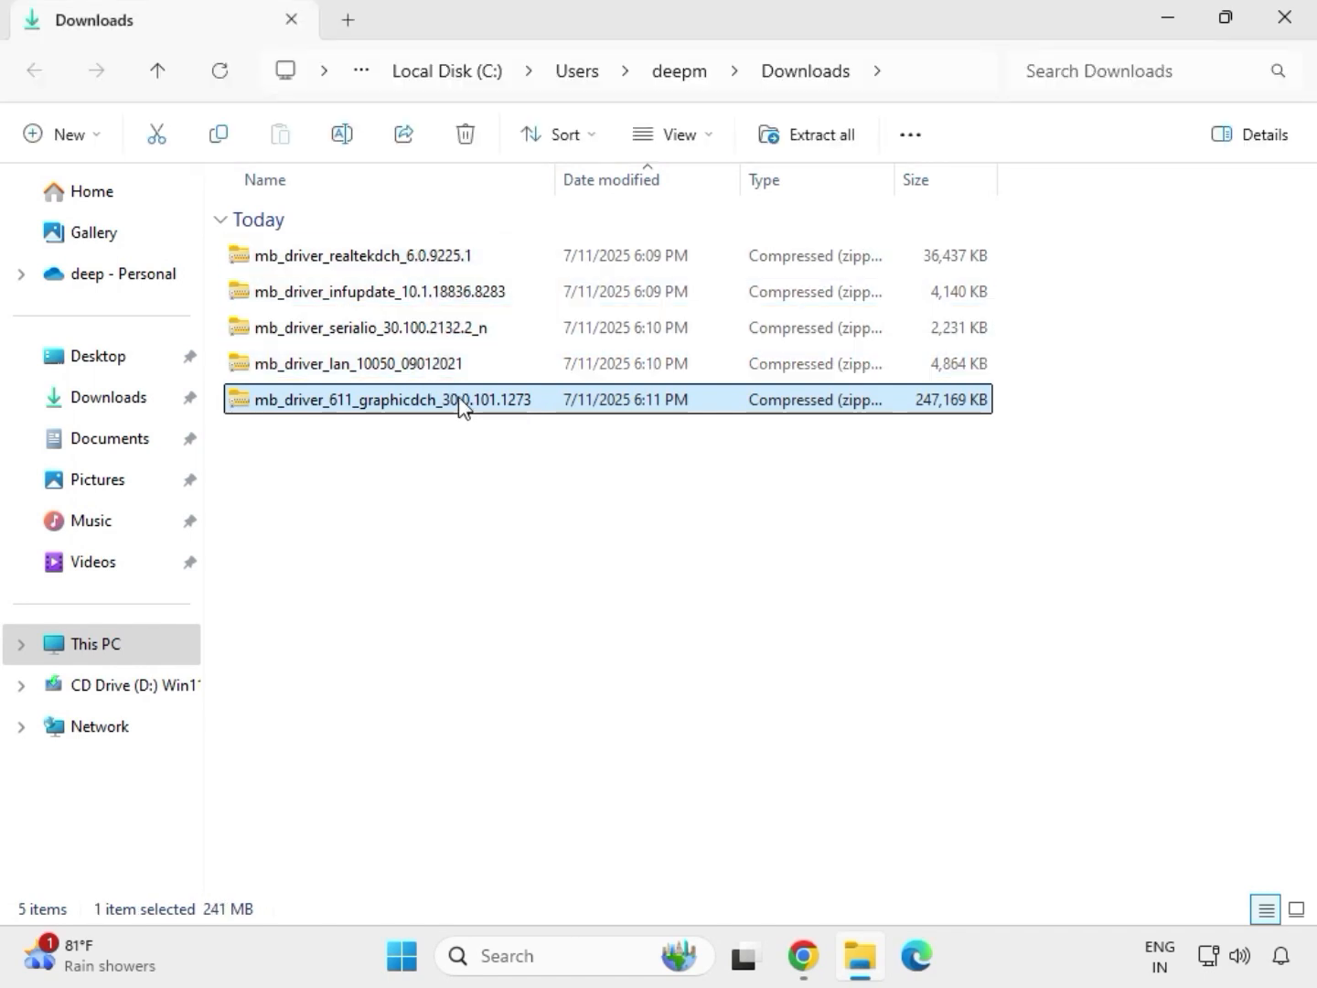
right_click(463, 404)
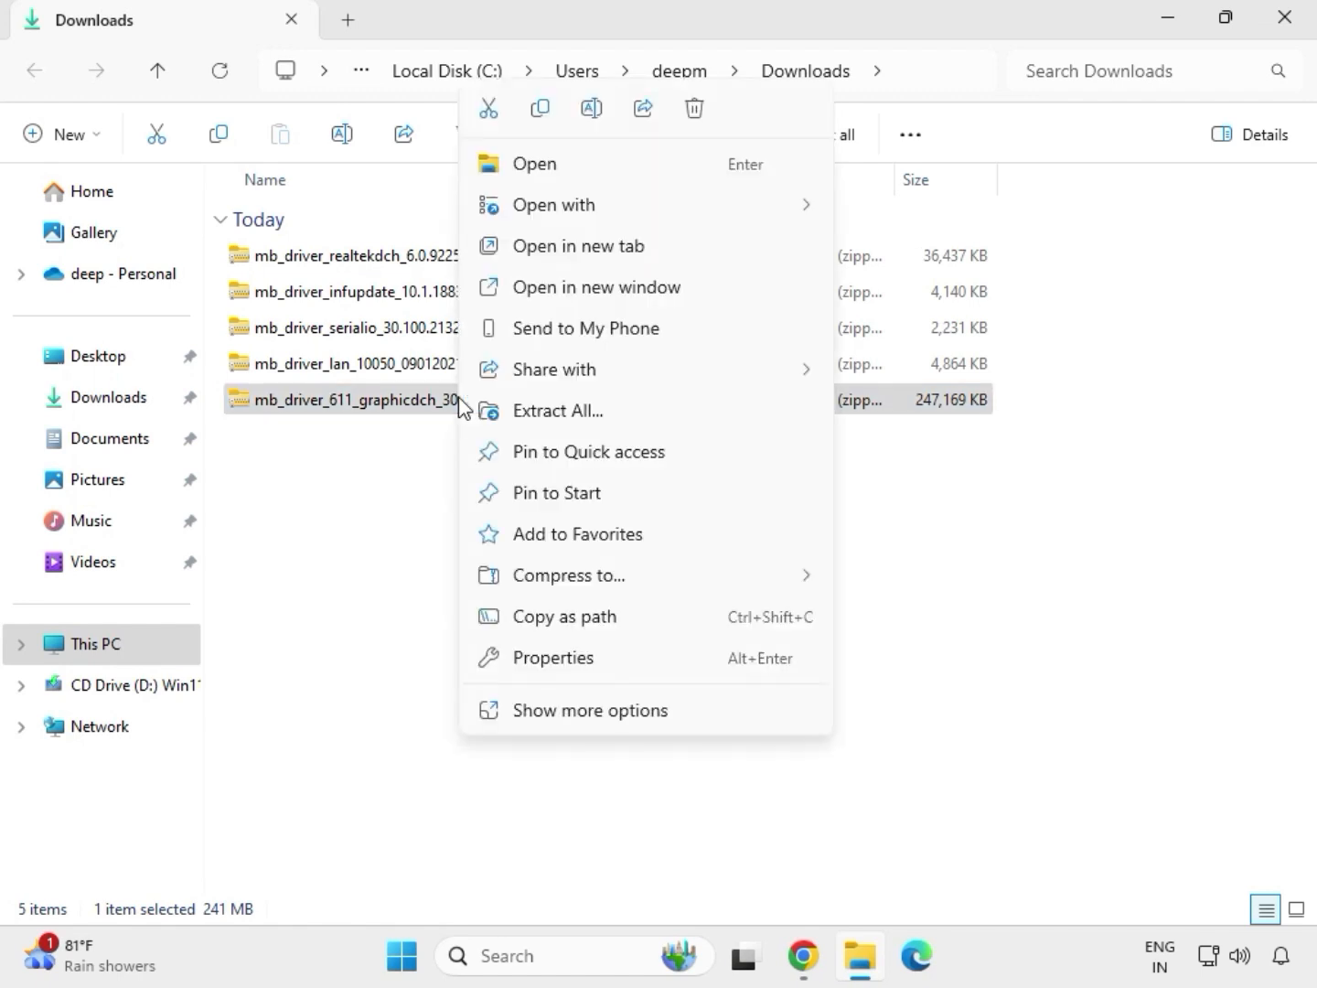
click(591, 719)
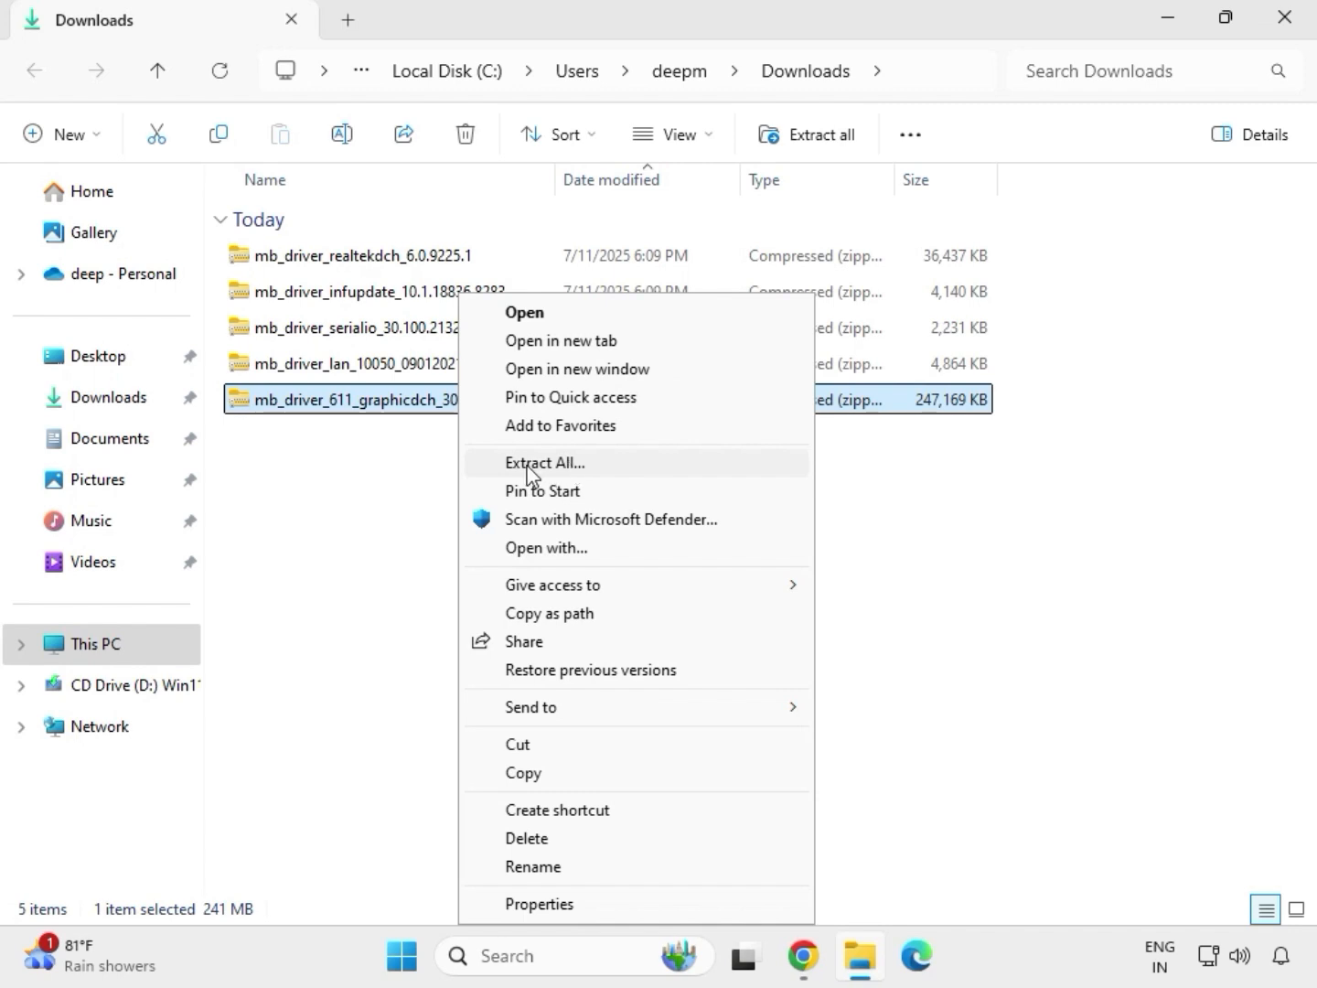
click(556, 464)
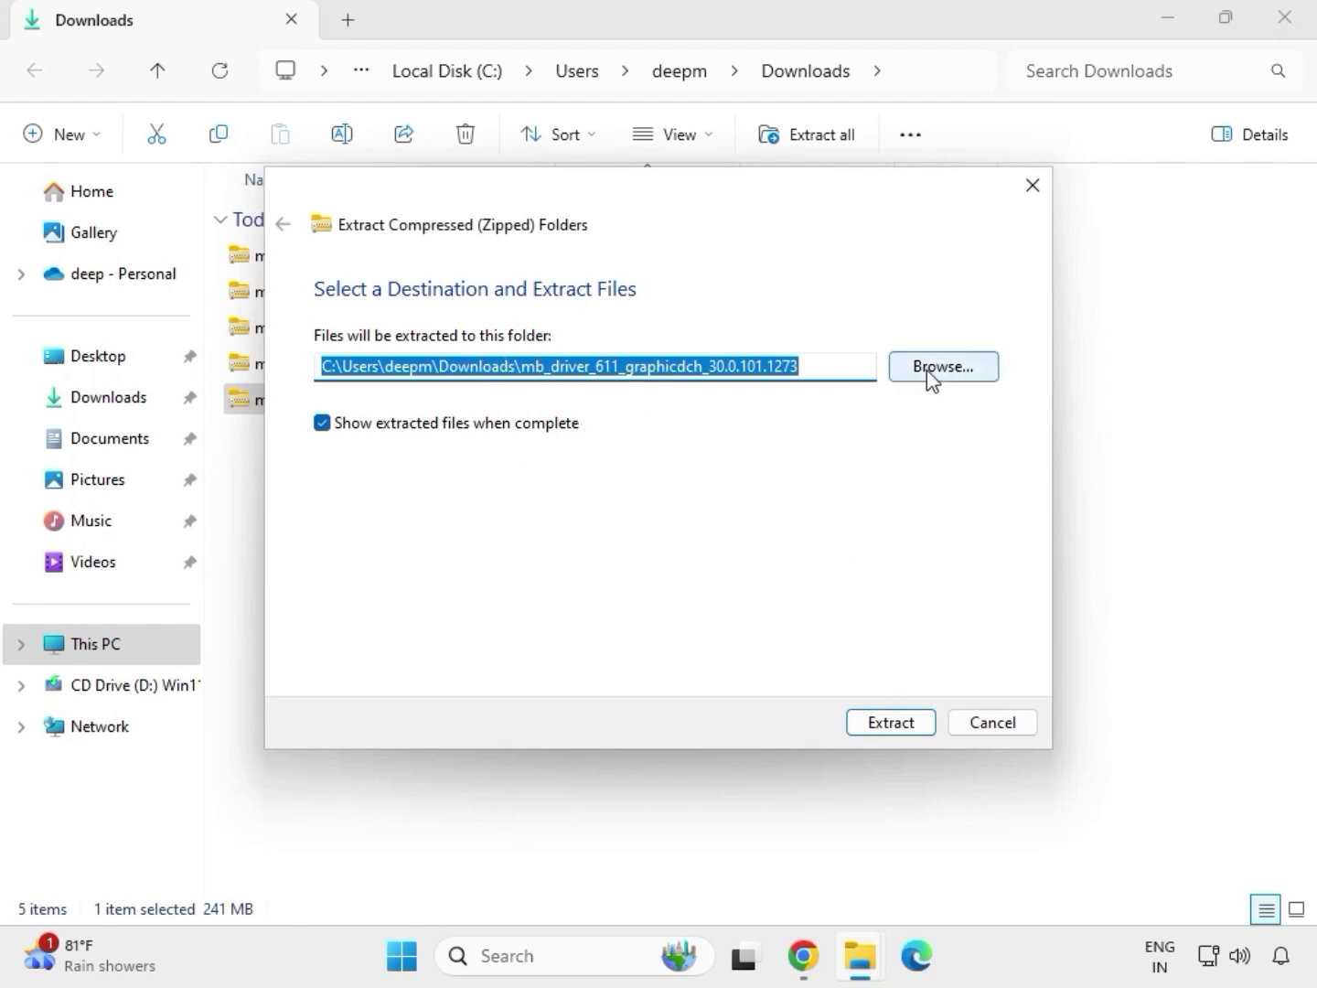
click(898, 723)
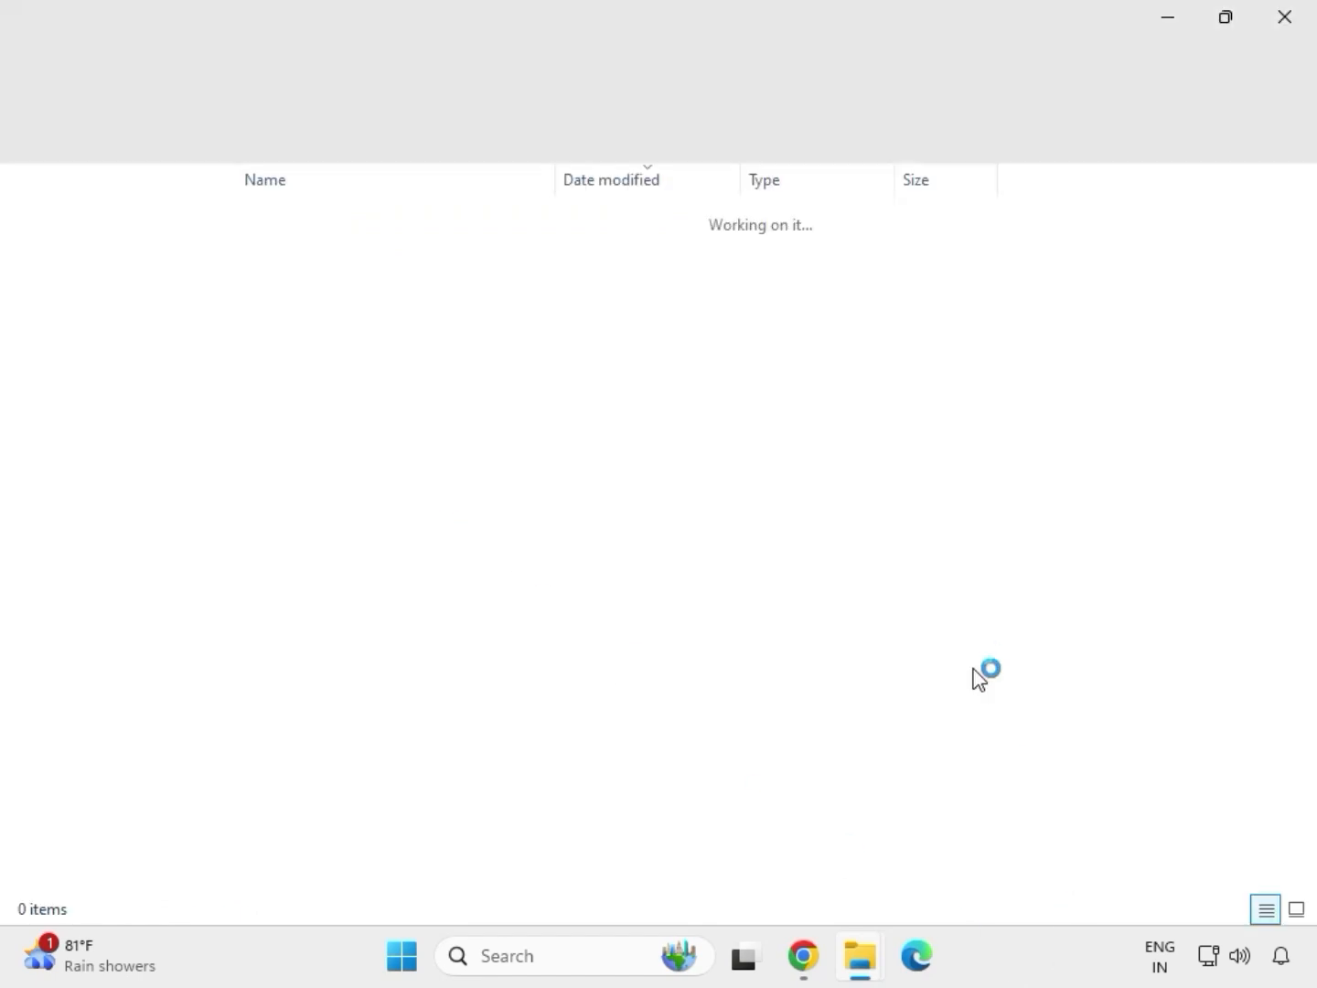
Step: Close the extracted graphics driver folder and extract the mb_driver_lan_10050_09012021 archive into the suggested folder of the same name in Downloads
click(1284, 19)
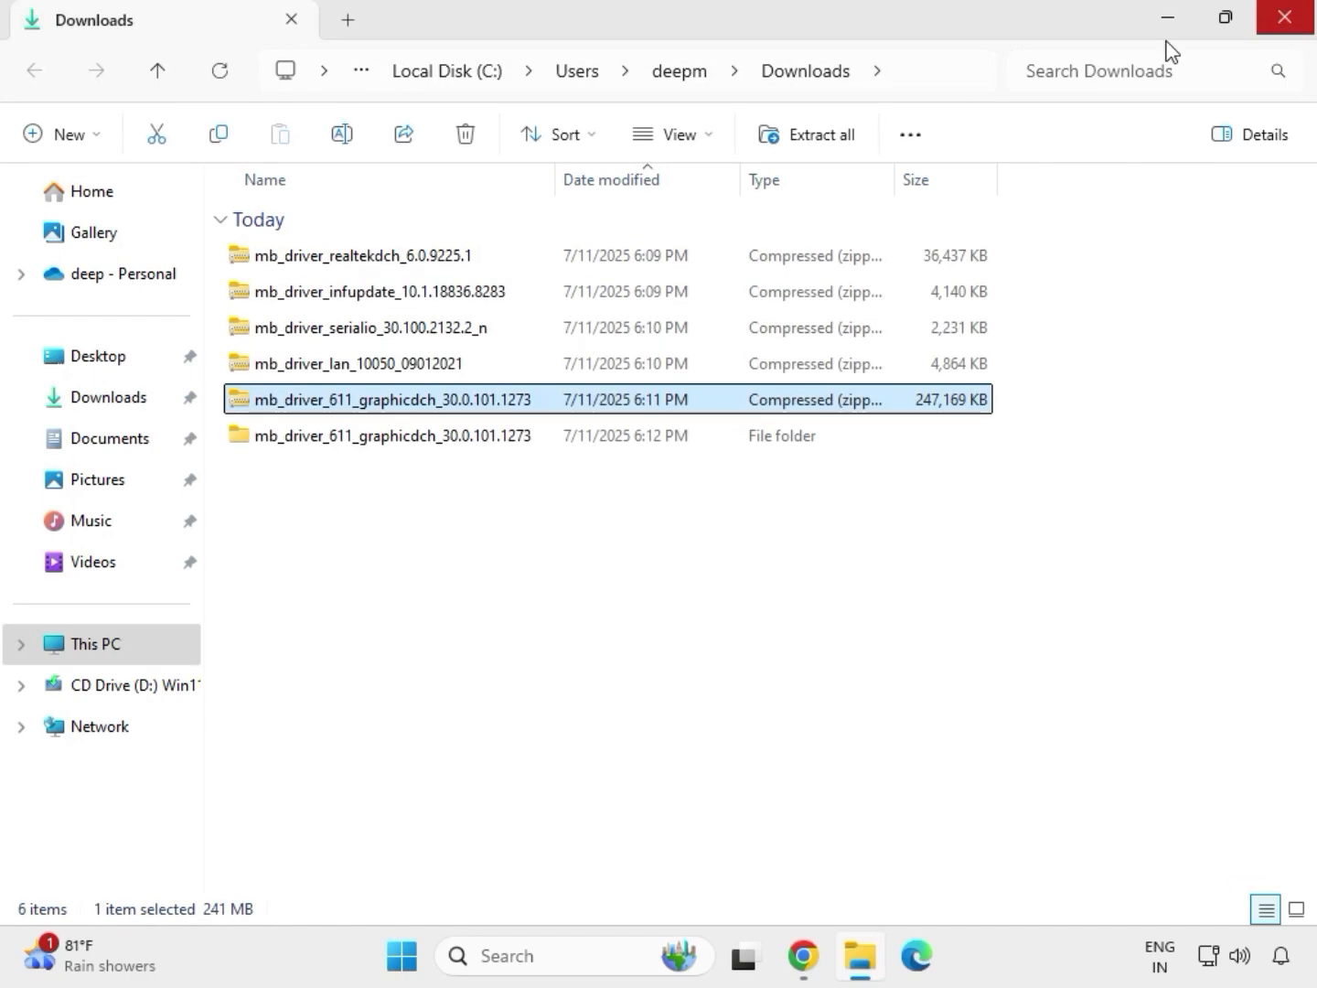
click(331, 366)
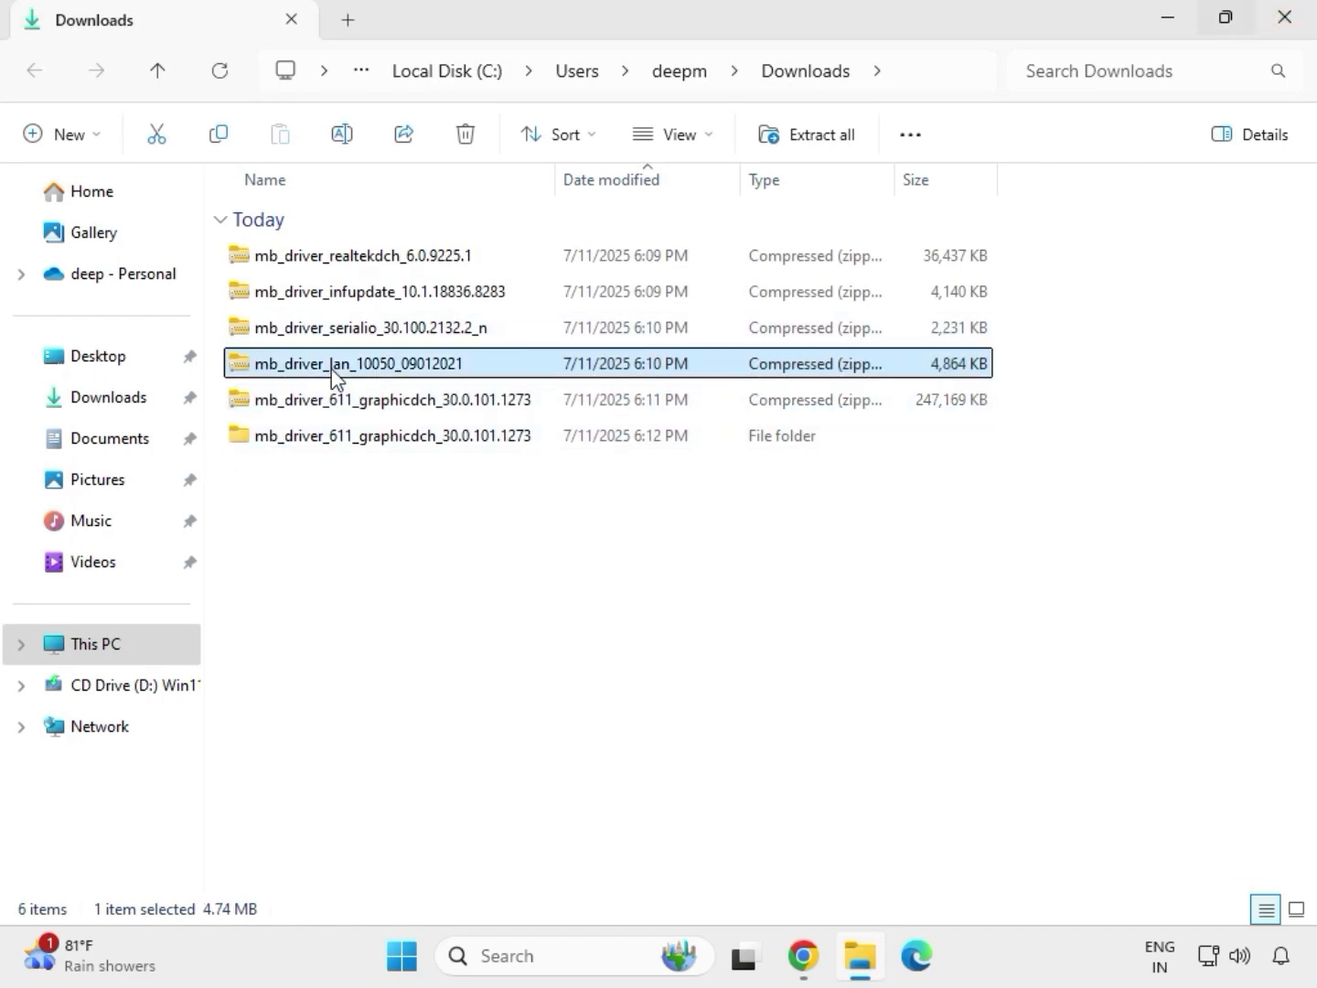
right_click(331, 369)
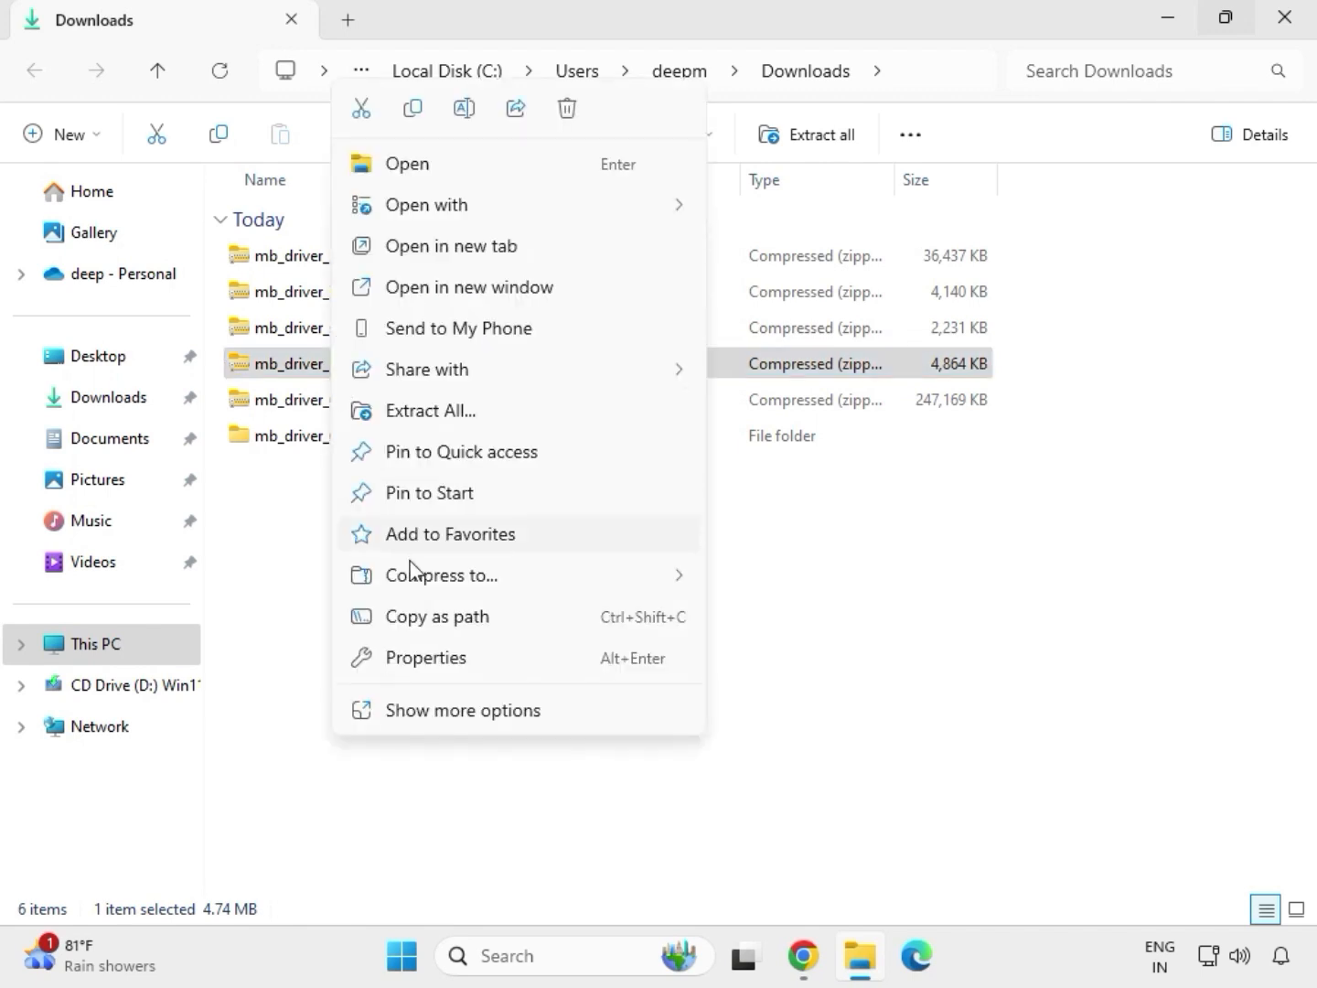
click(437, 721)
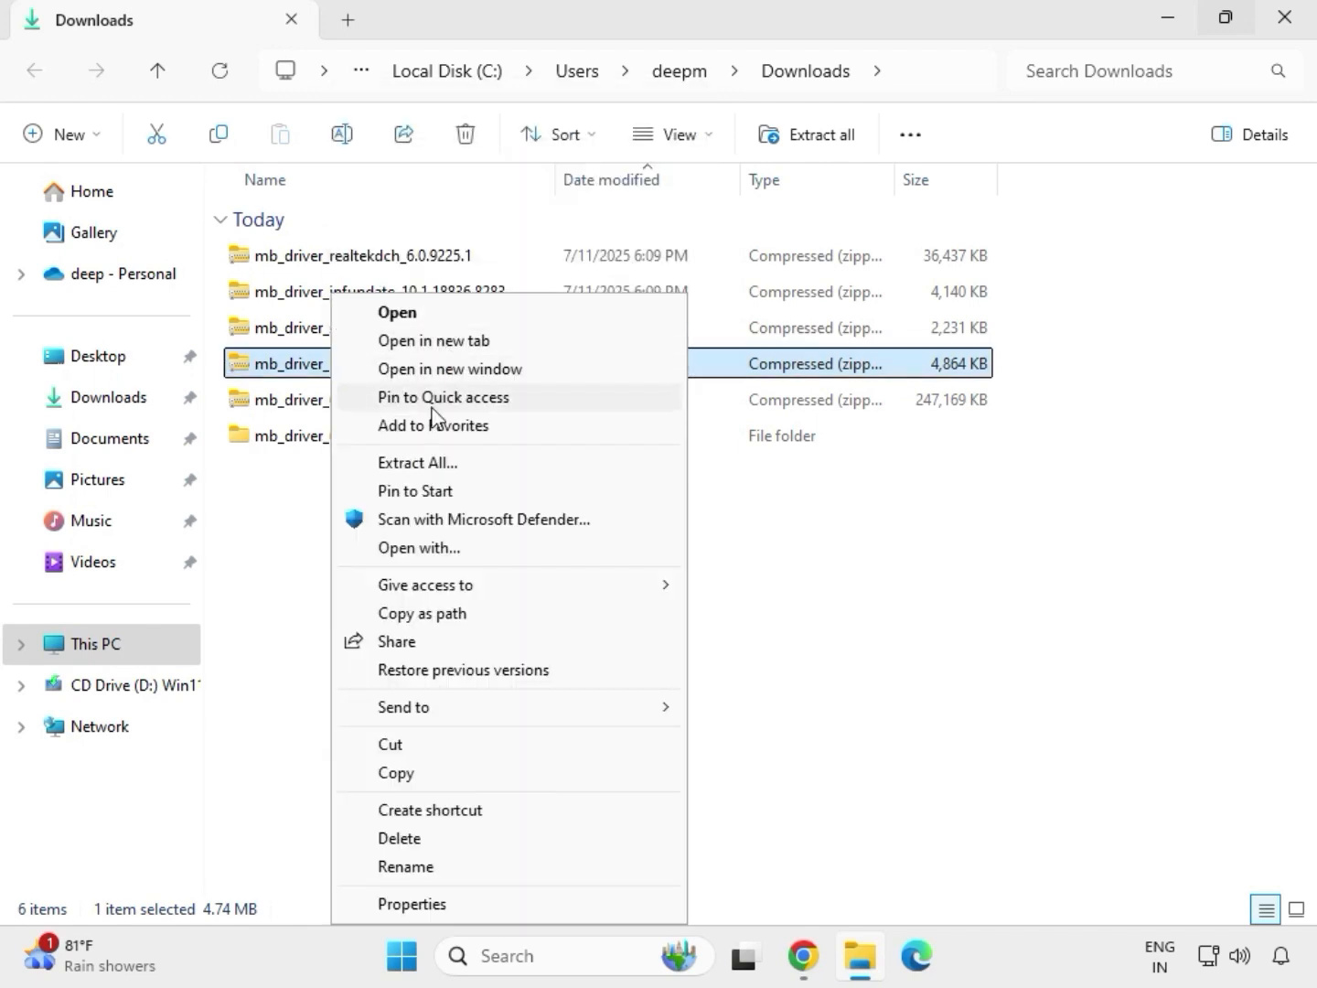
click(423, 465)
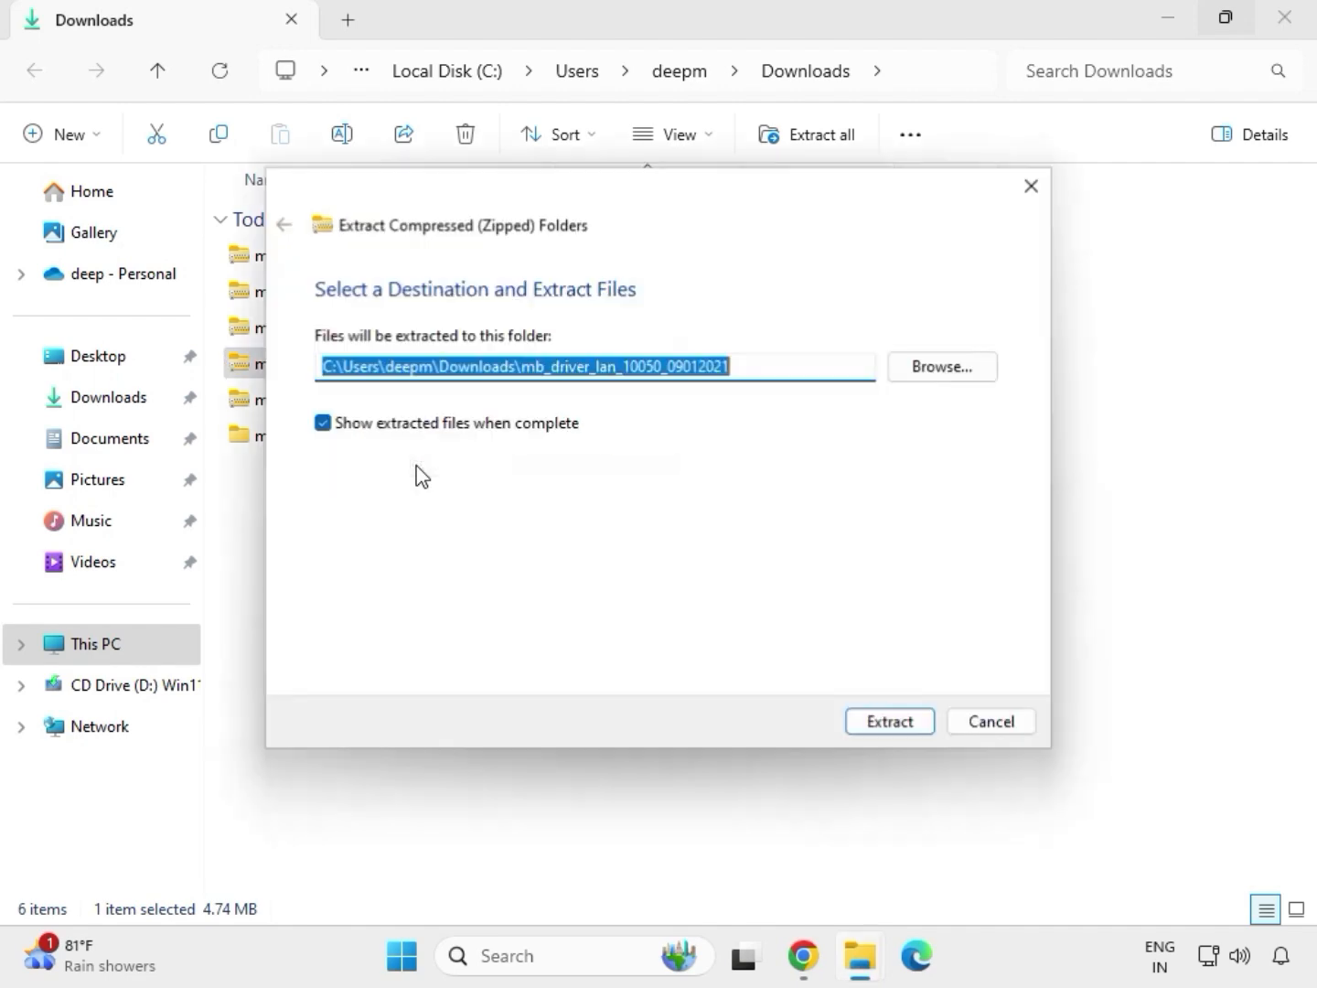
click(884, 722)
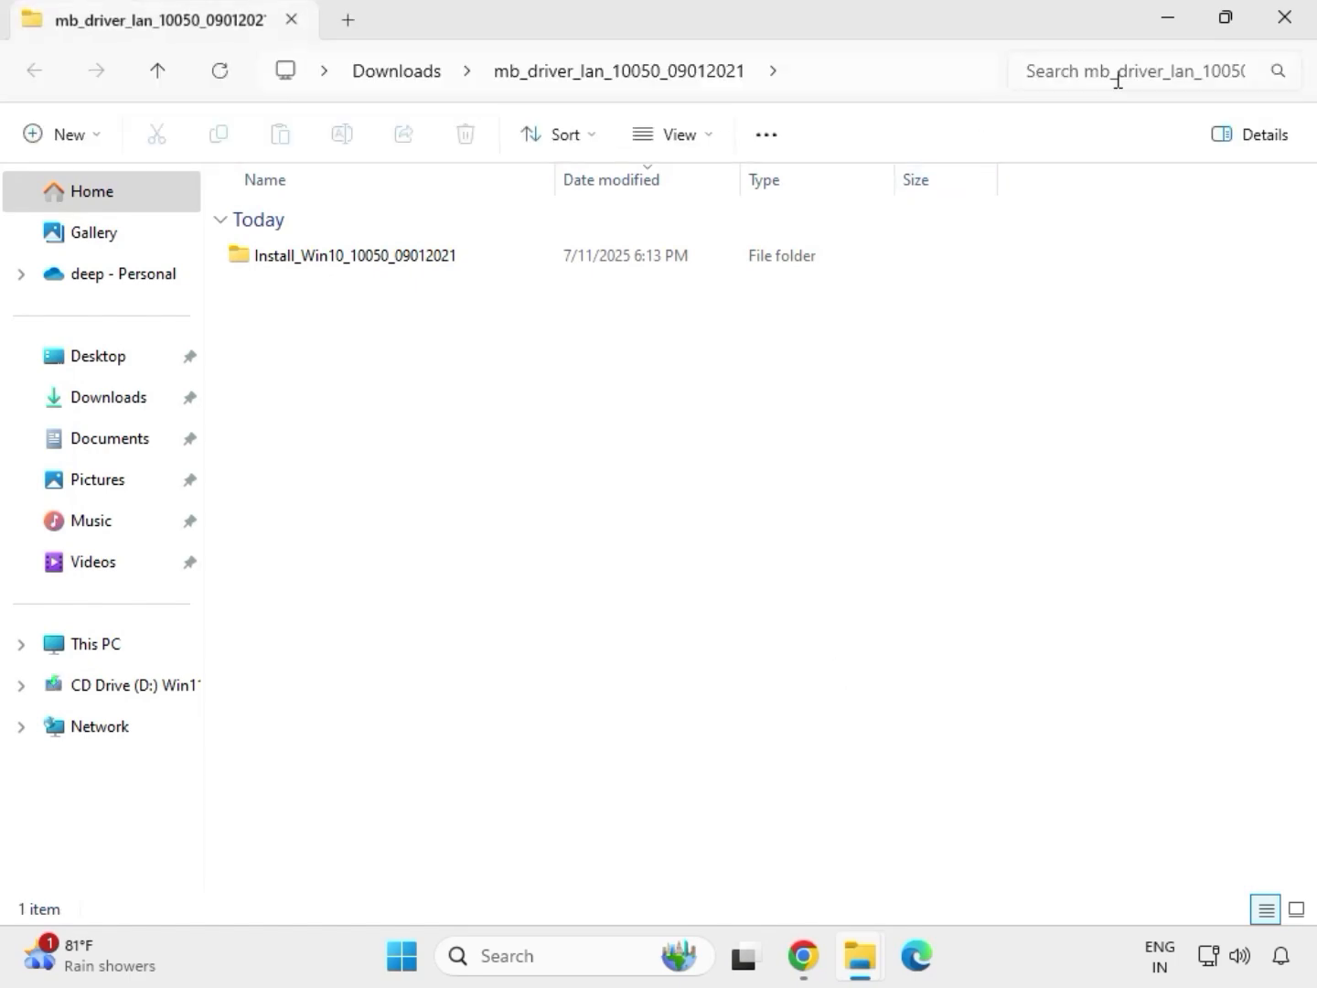
click(1293, 26)
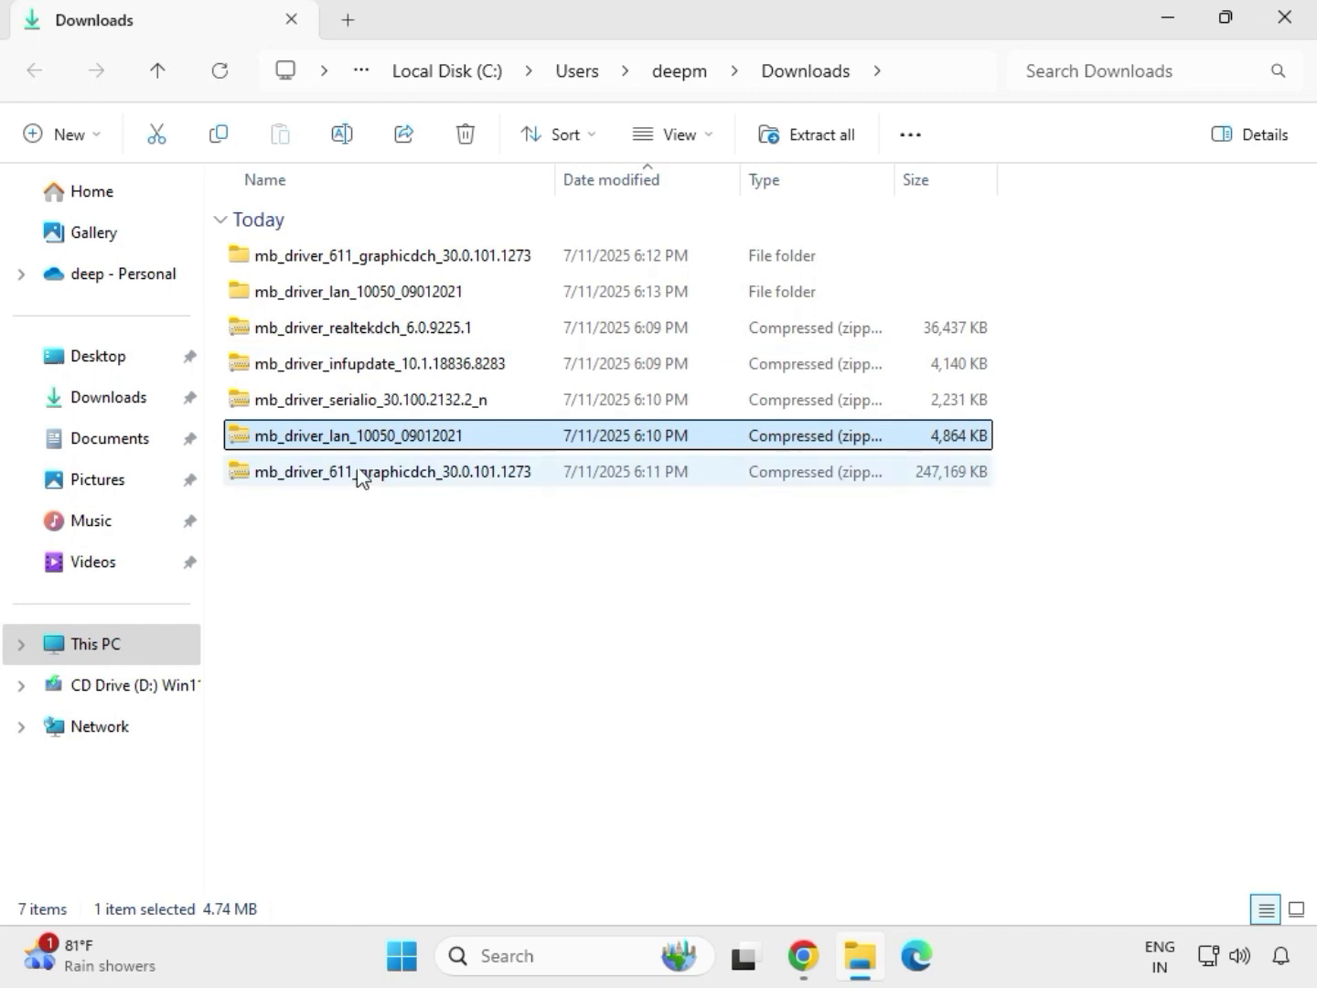
Step: Extract the mb_driver_serialio_30.100.2132.2_n archive into its suggested folder in Downloads and close the window showing the extracted files
click(329, 409)
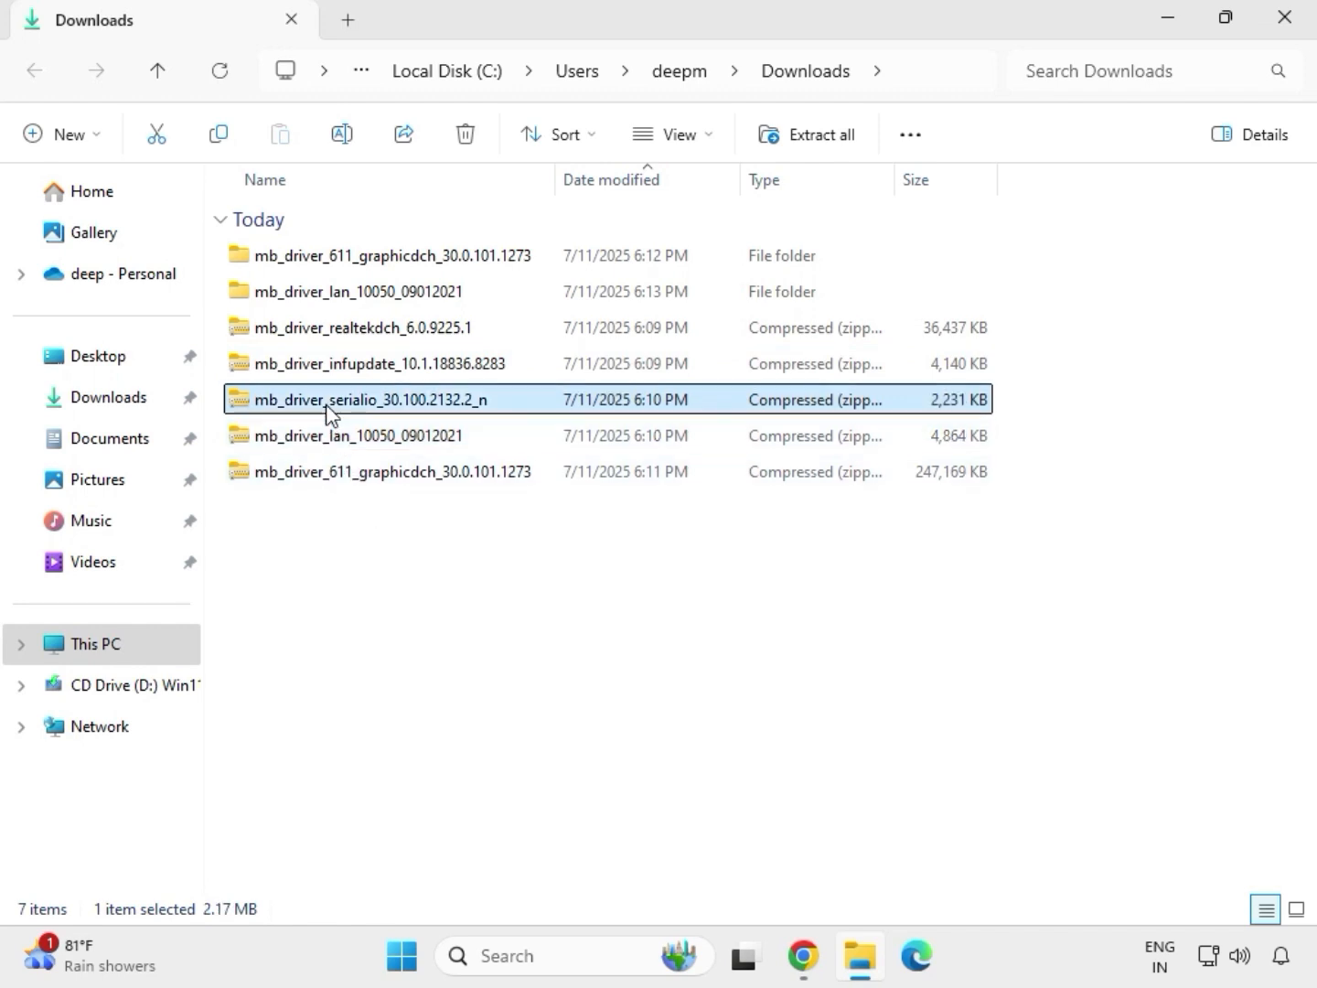
right_click(329, 409)
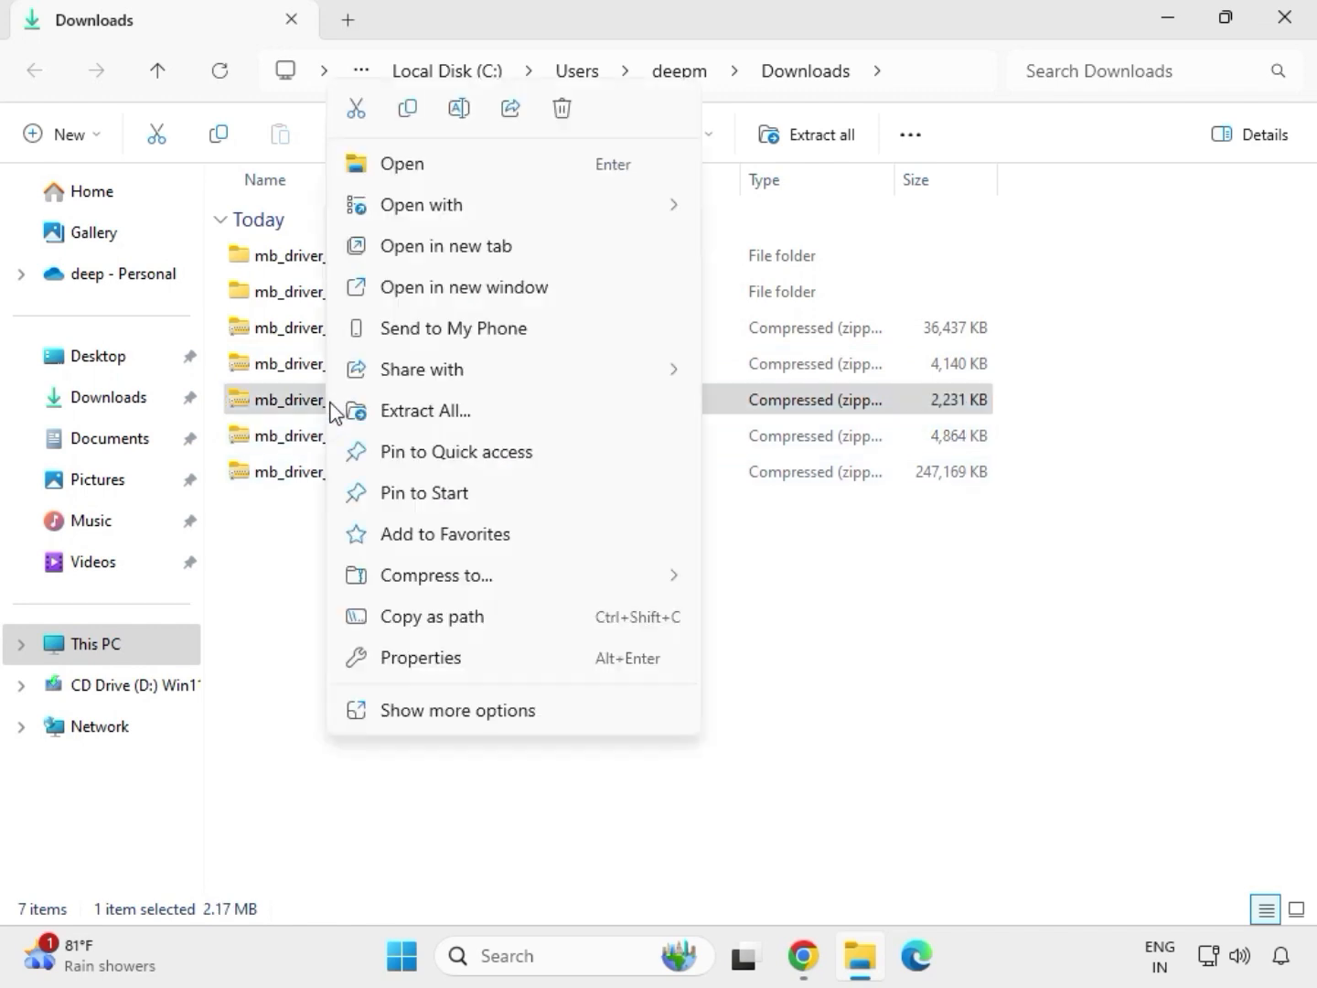
click(401, 408)
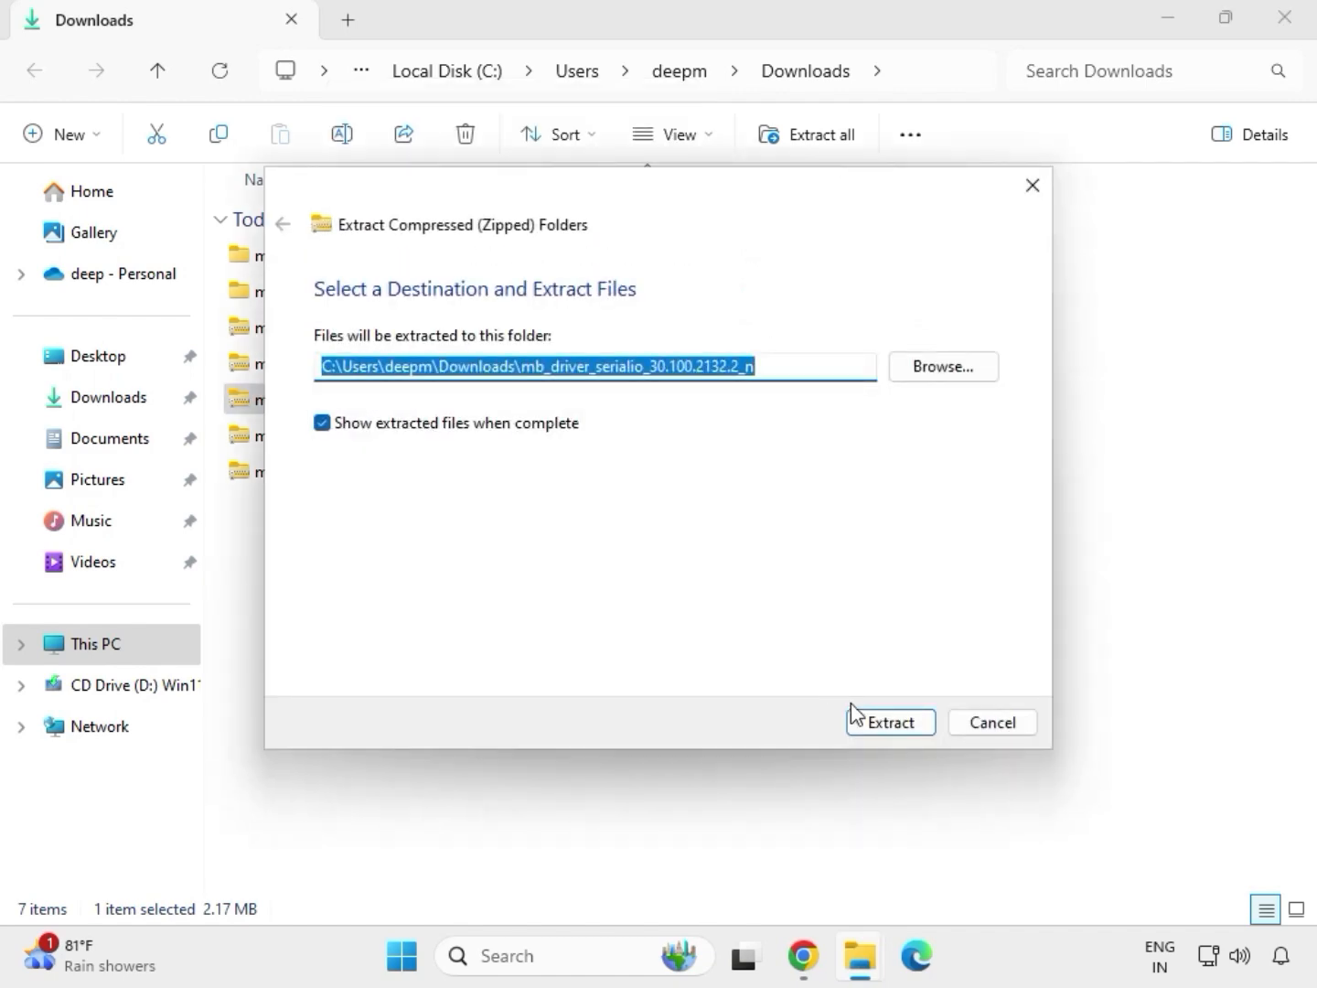
click(877, 722)
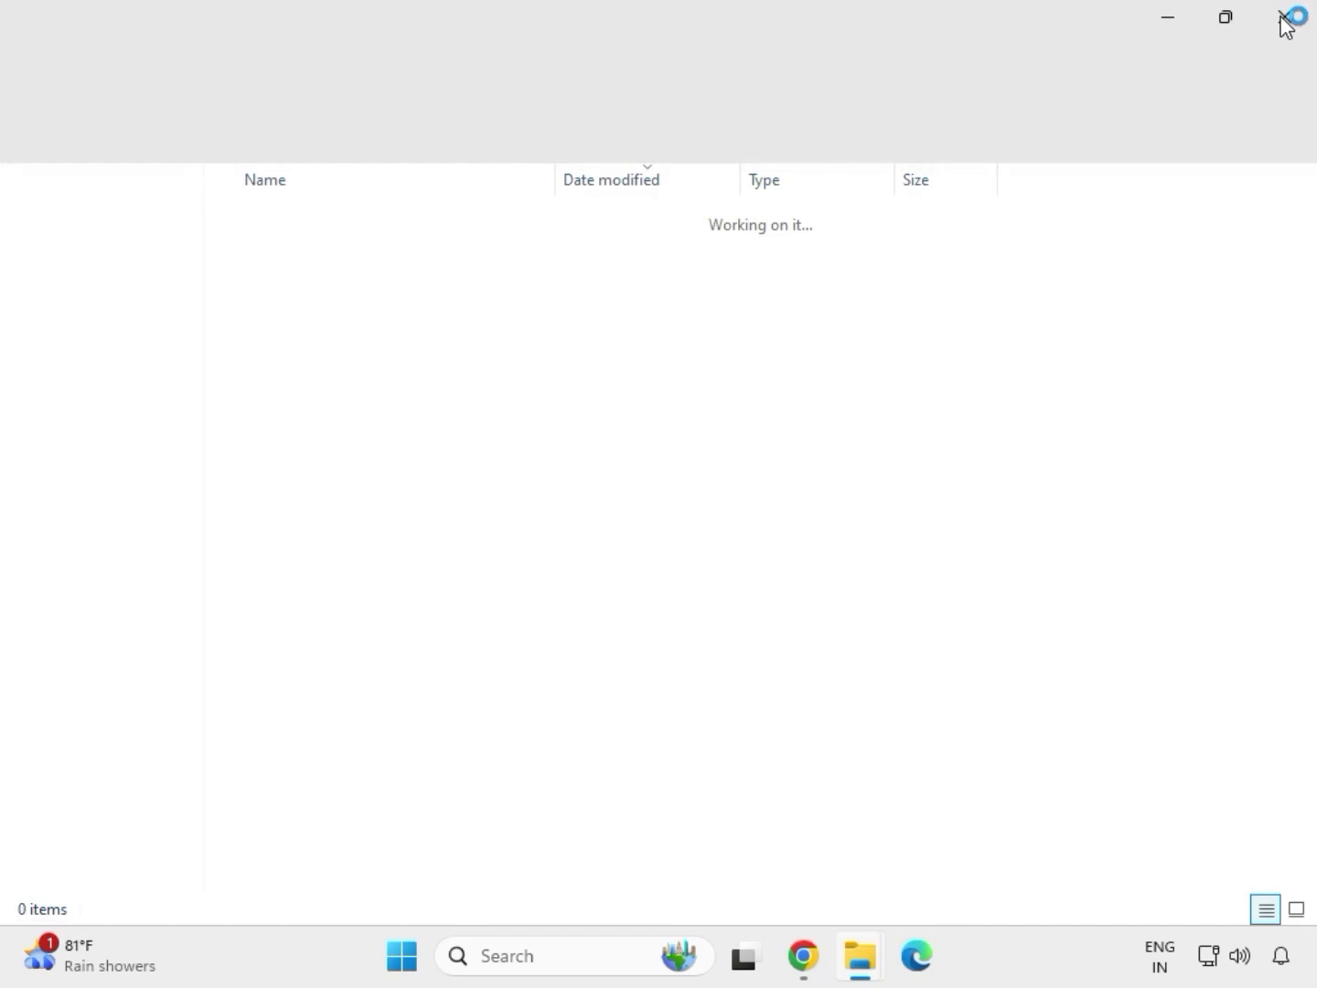
click(1283, 18)
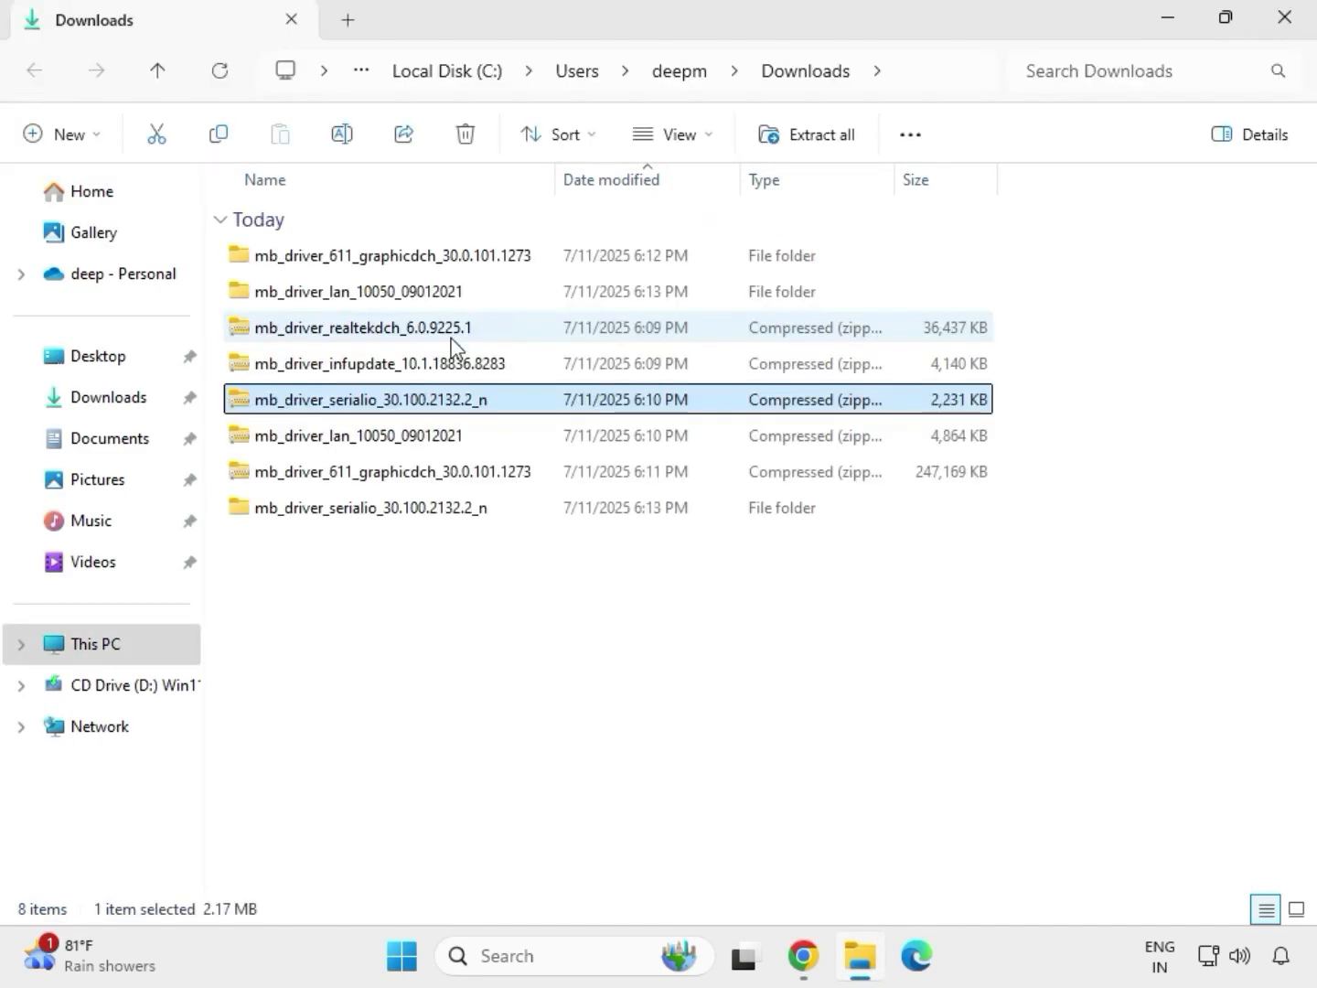
Step: Extract the mb_driver_infupdate_10.1.18836.8283 archive into its suggested folder in Downloads and close the window showing the extracted files
click(342, 368)
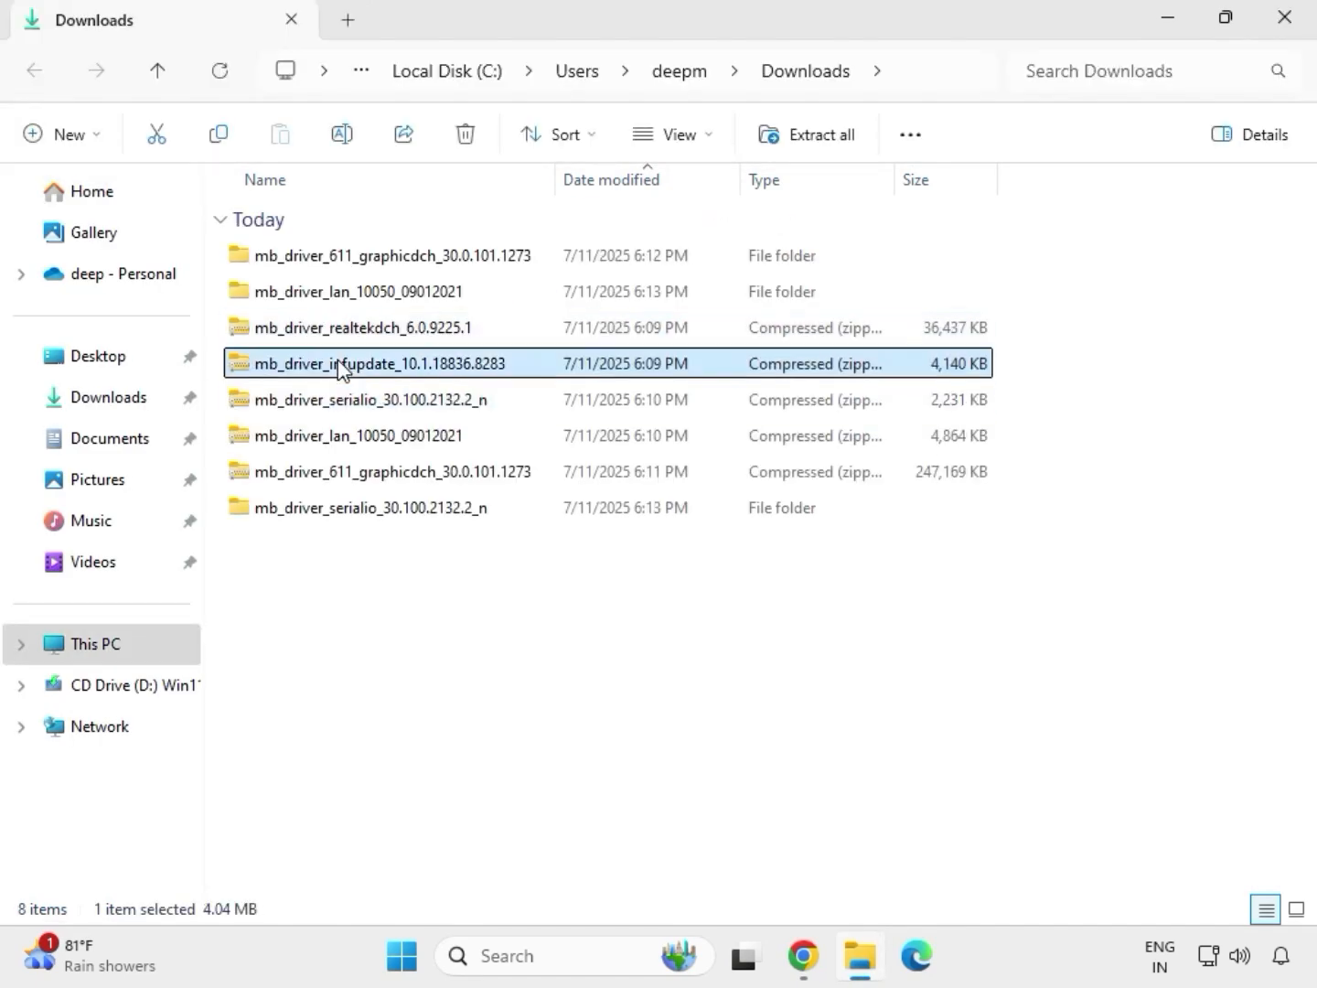
right_click(341, 368)
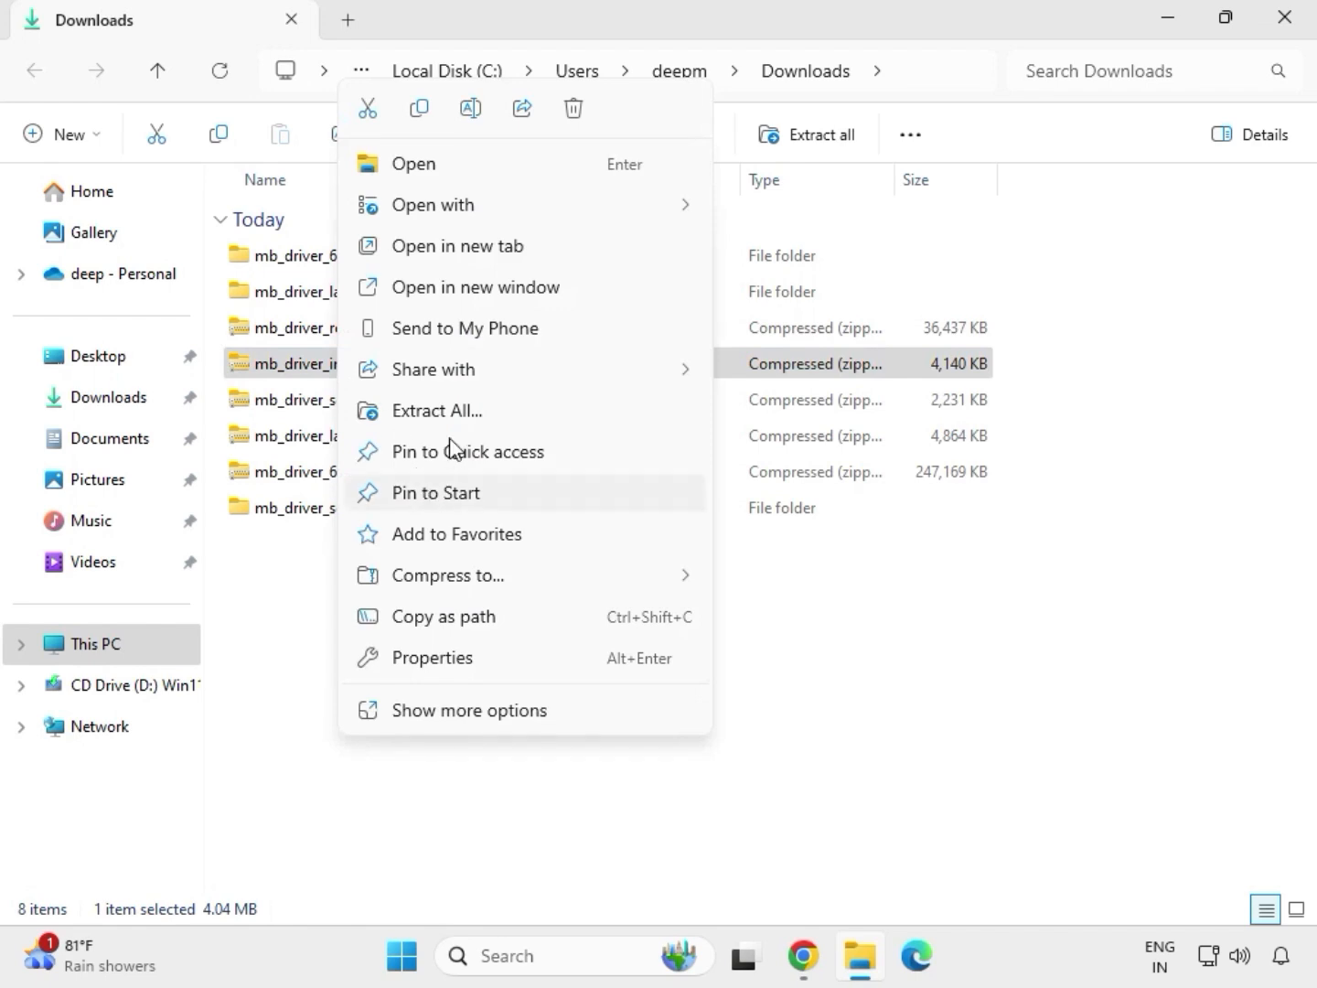
click(462, 411)
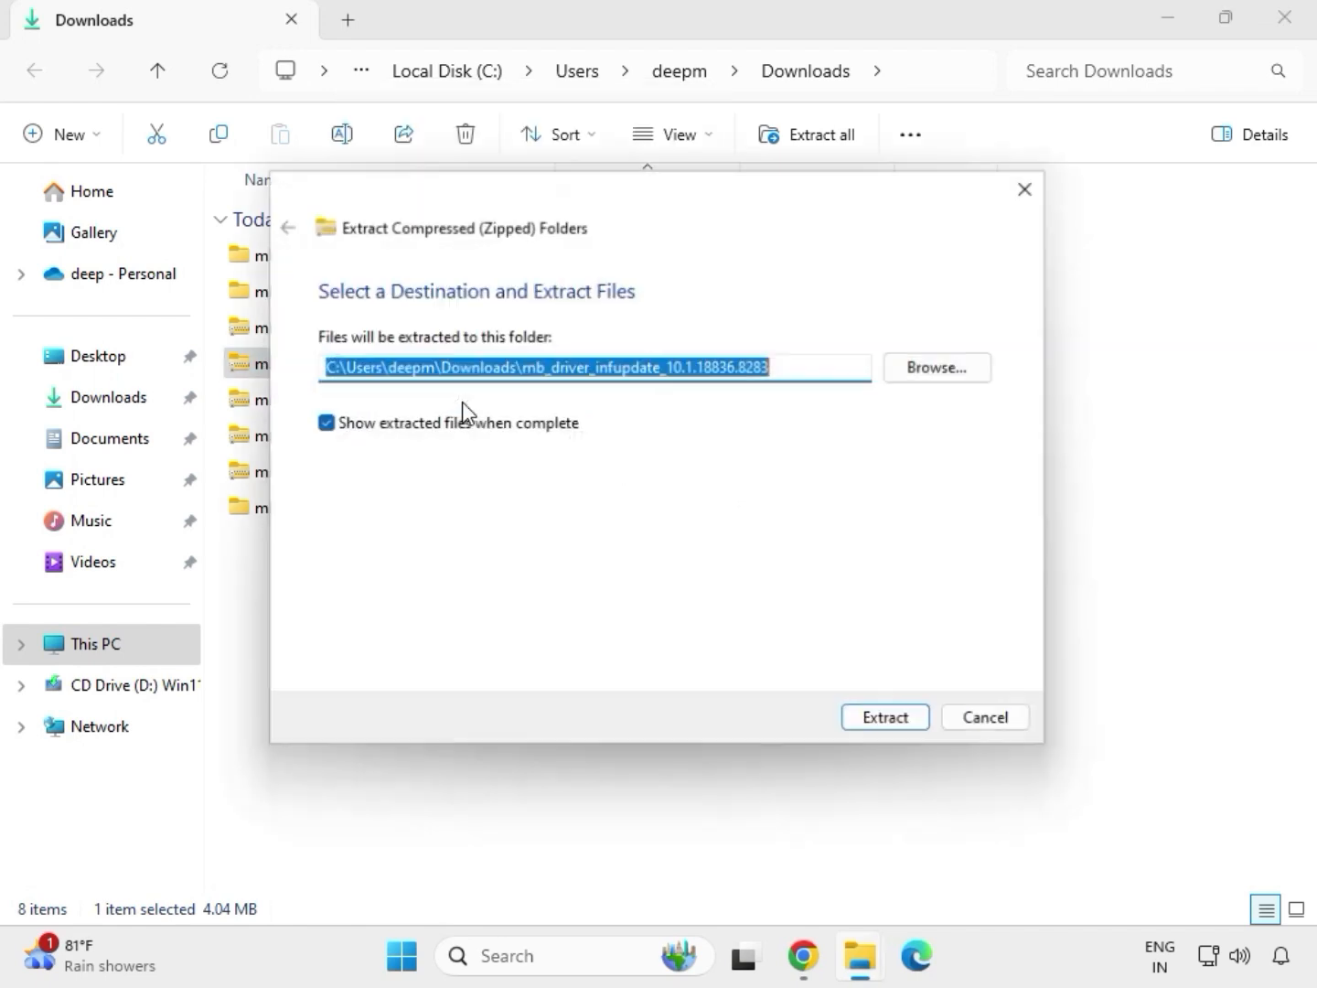
click(877, 729)
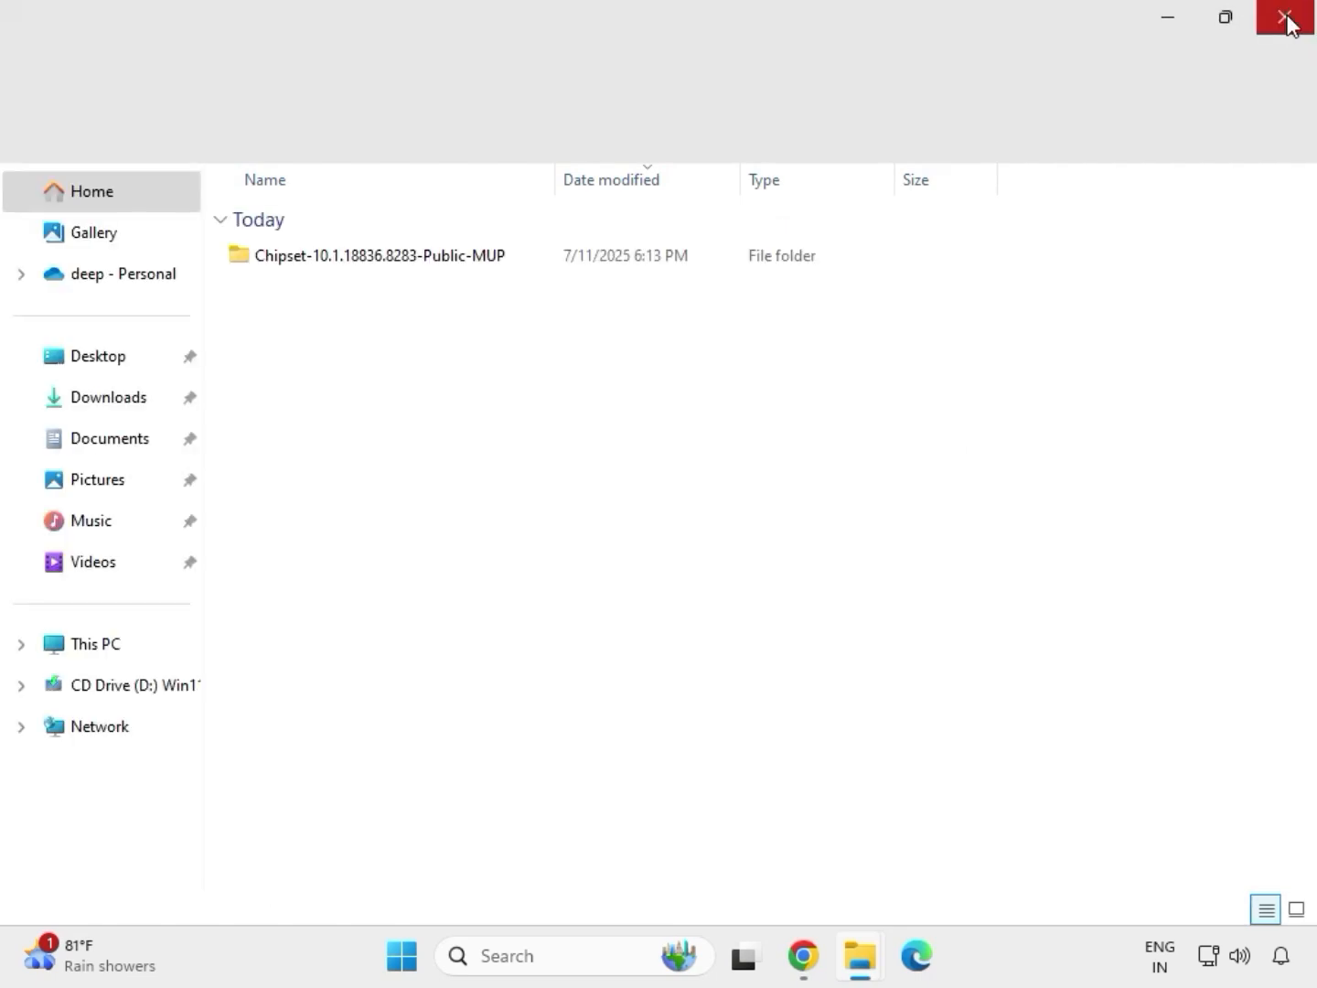
click(1287, 22)
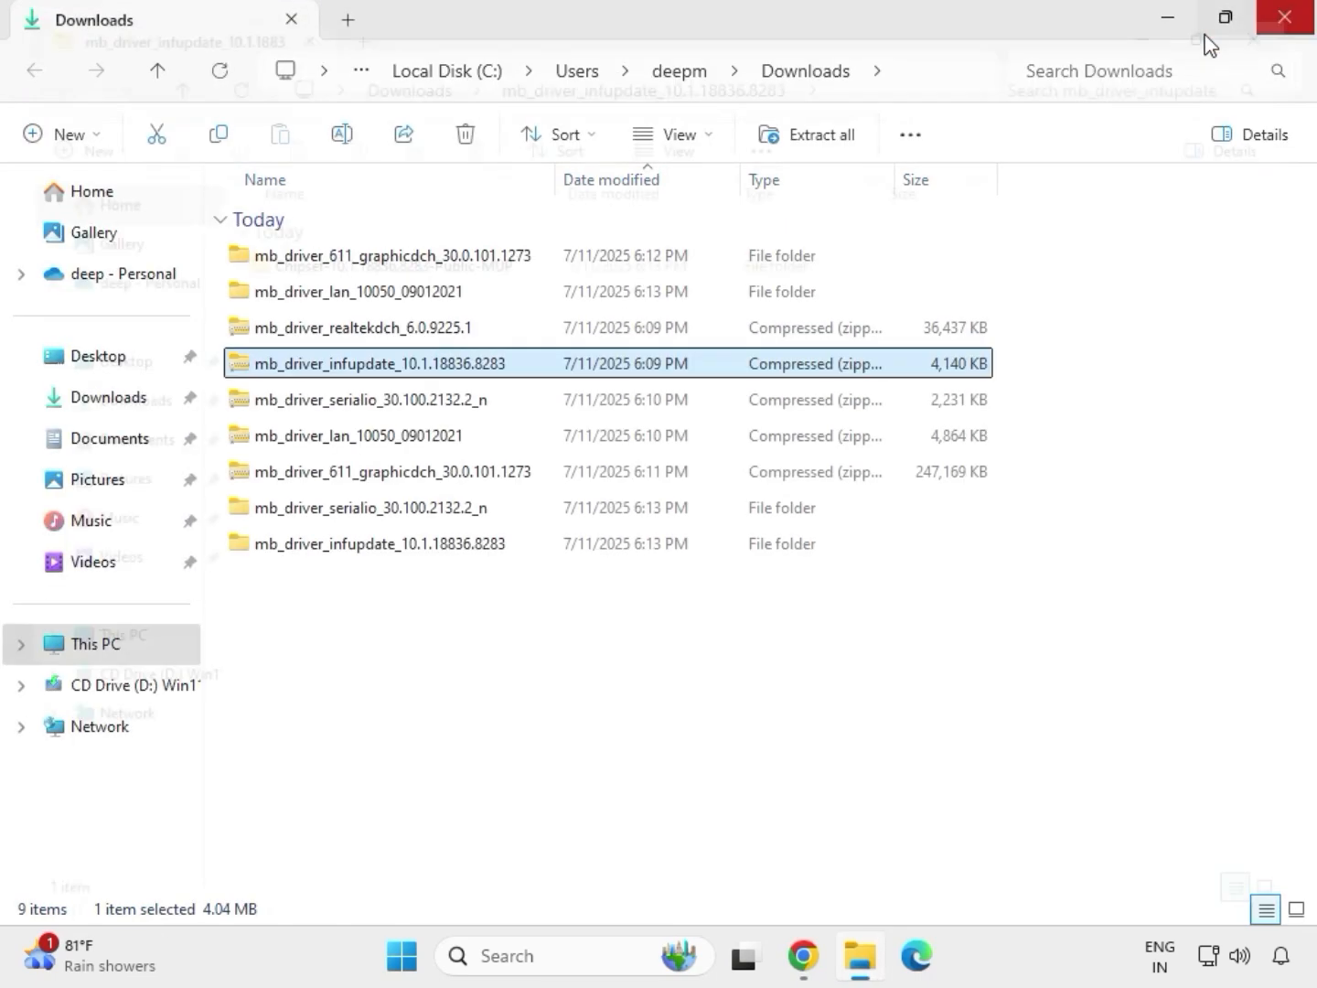
Step: Extract the mb_driver_realtekdch_6.0.9225.1 archive into its suggested folder in Downloads and close the window showing the extracted files
click(351, 333)
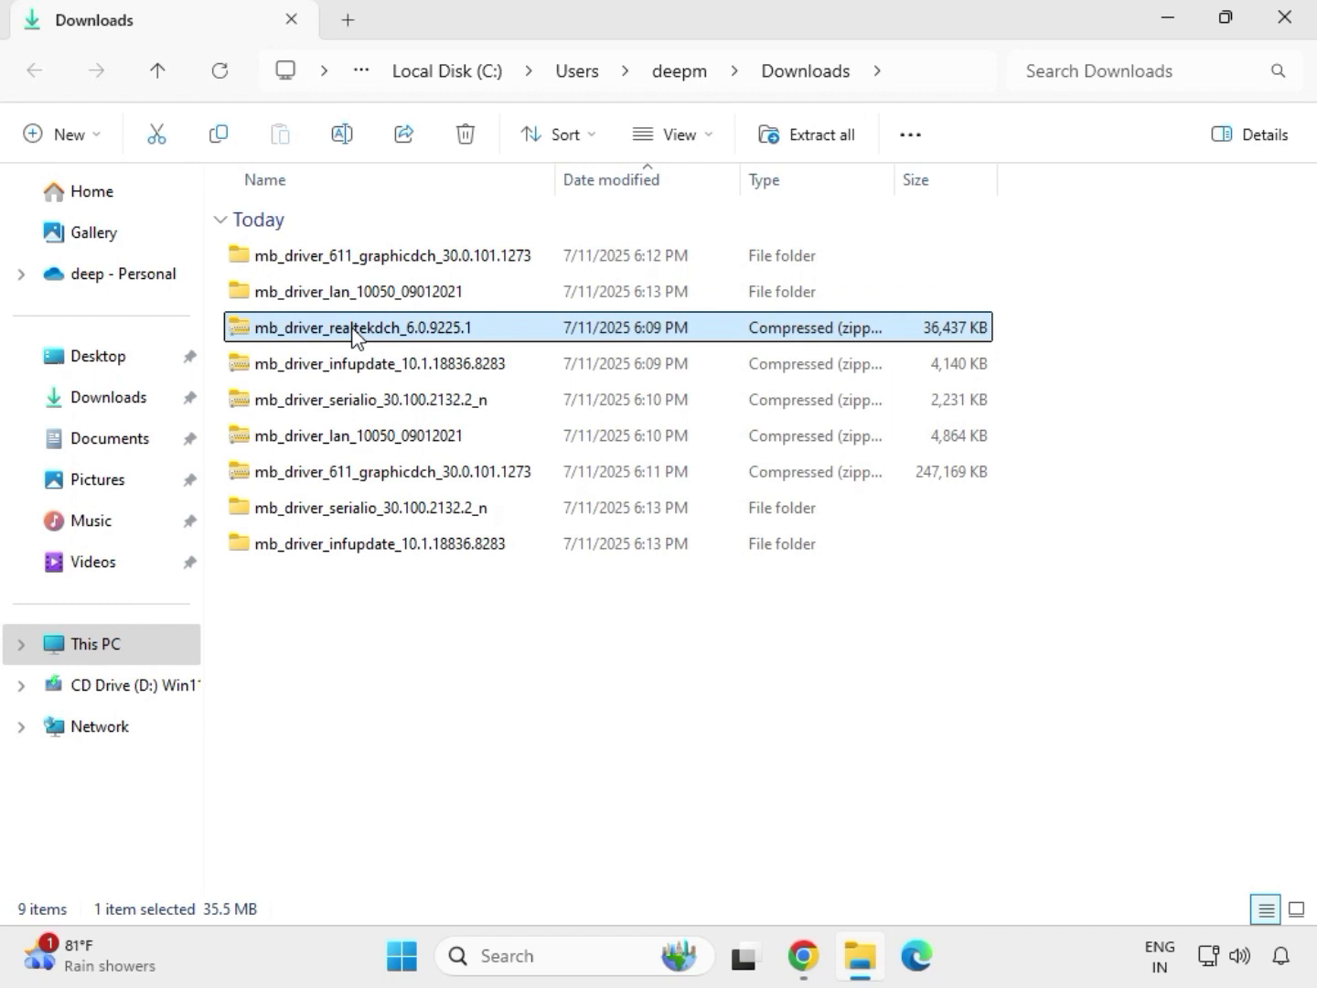
right_click(355, 336)
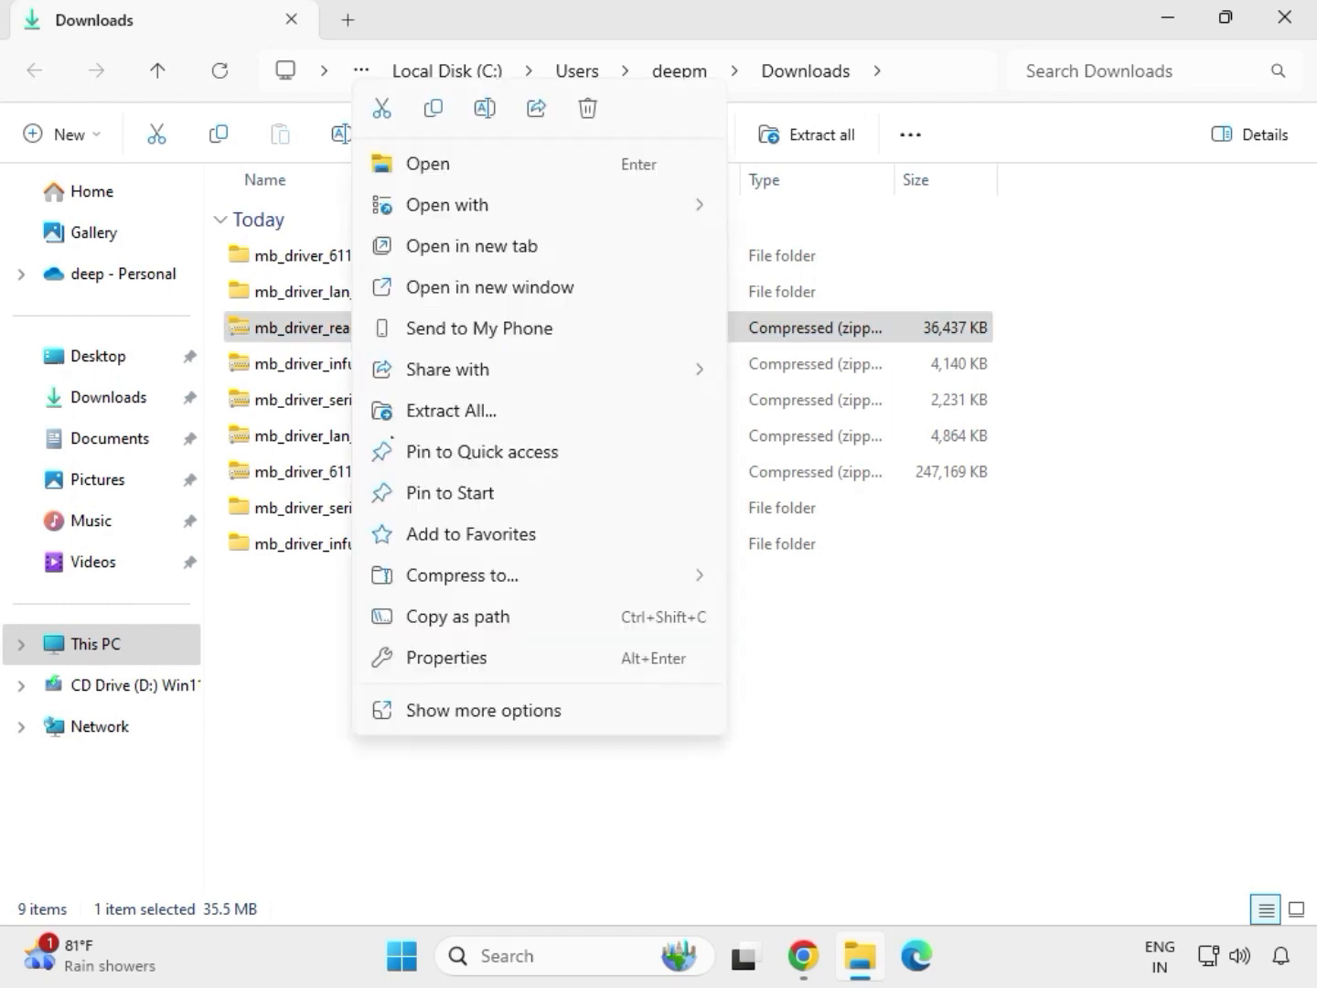
click(434, 411)
click(861, 722)
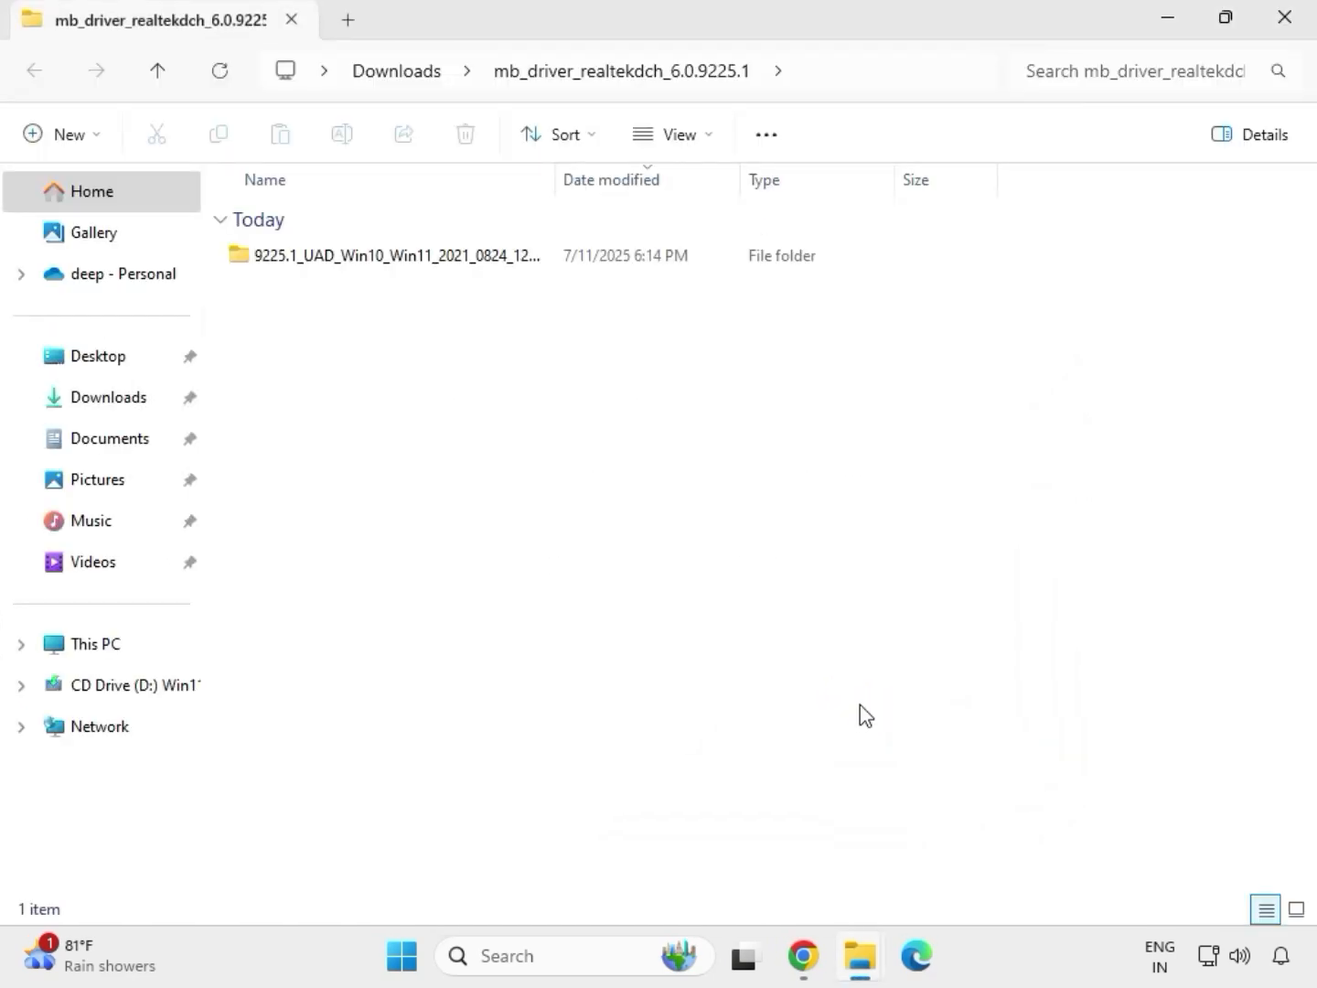
click(1289, 33)
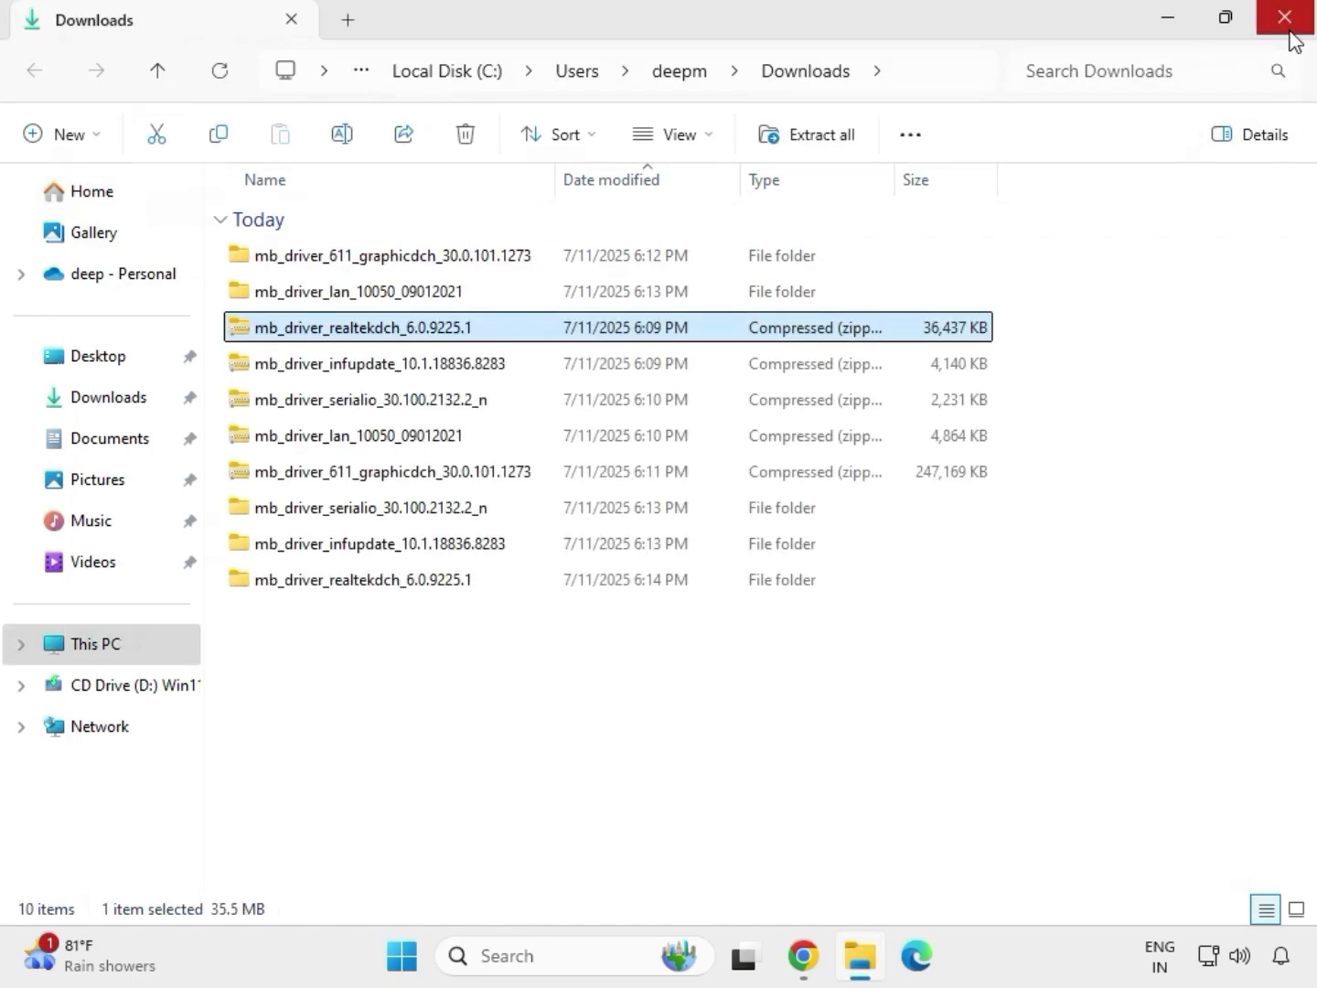
Step: Refresh the Downloads folder listing and select the extracted driver folders
click(623, 734)
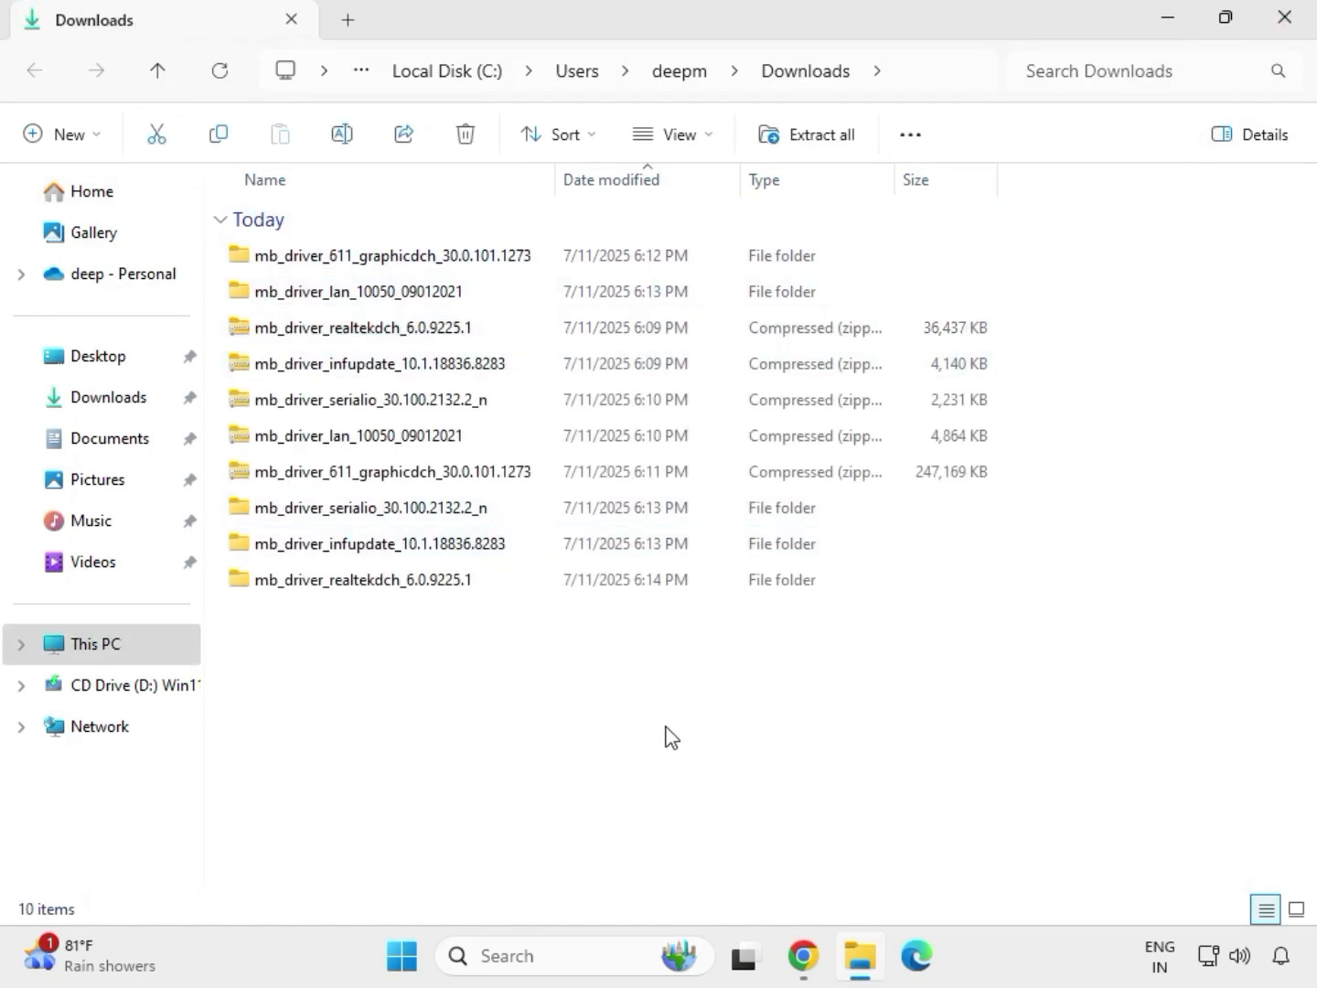
right_click(553, 679)
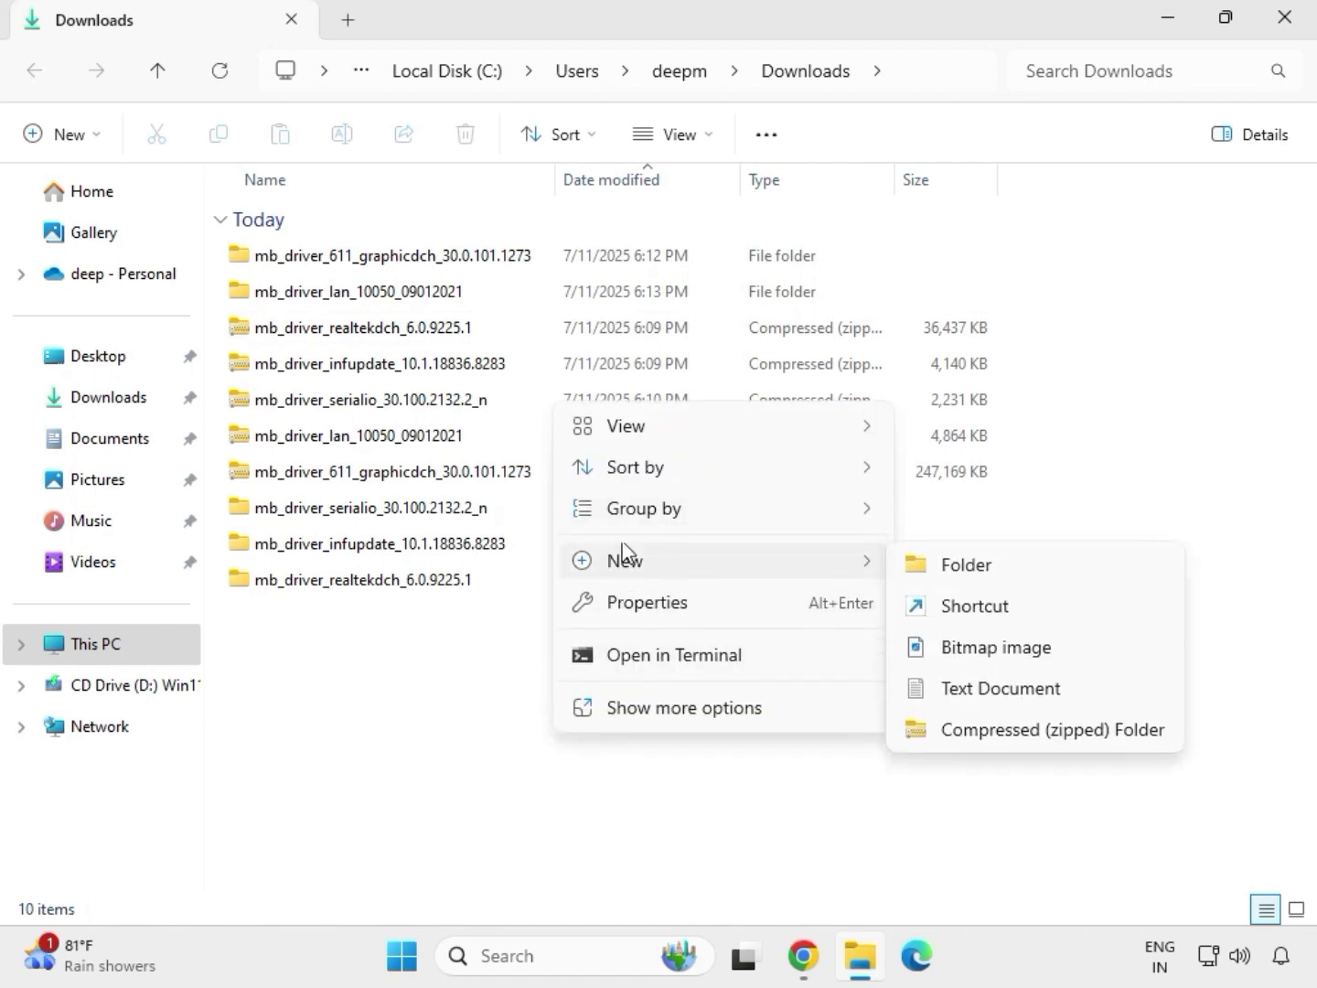
key(Escape)
right_click(520, 643)
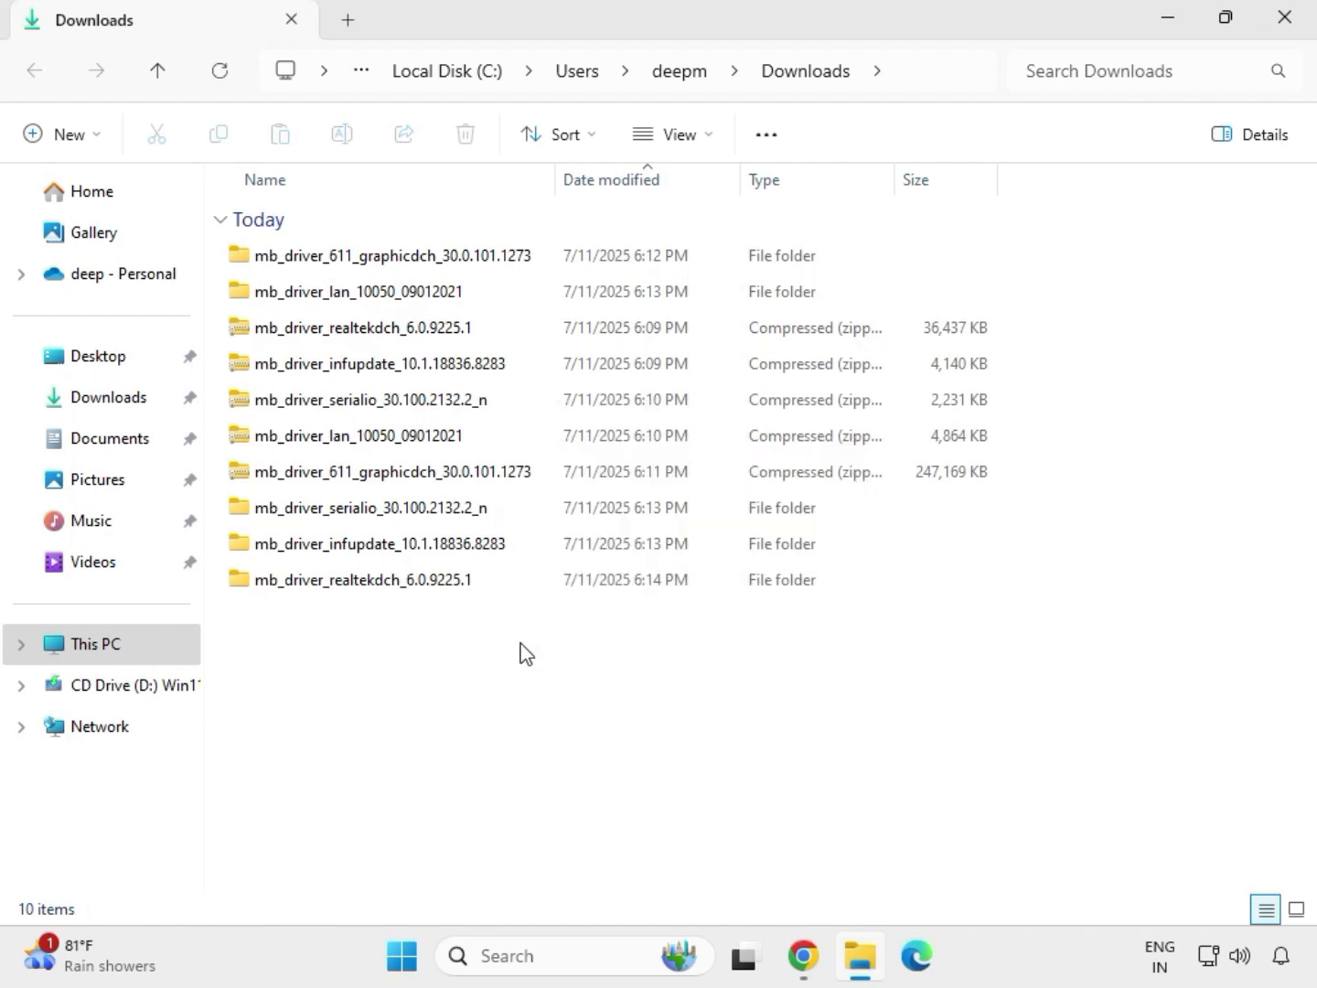
click(598, 663)
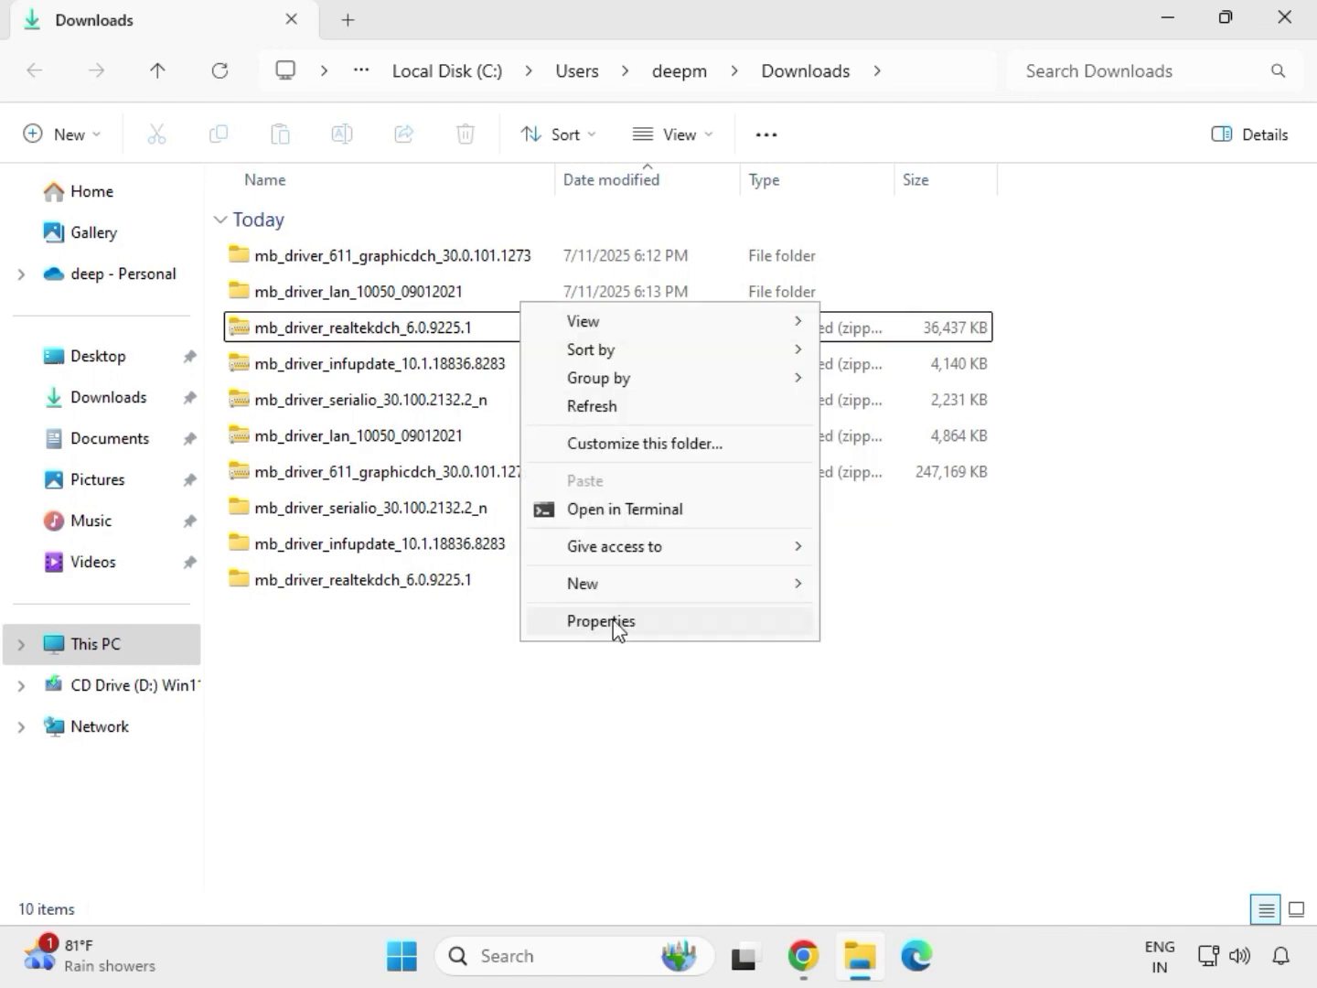
click(598, 406)
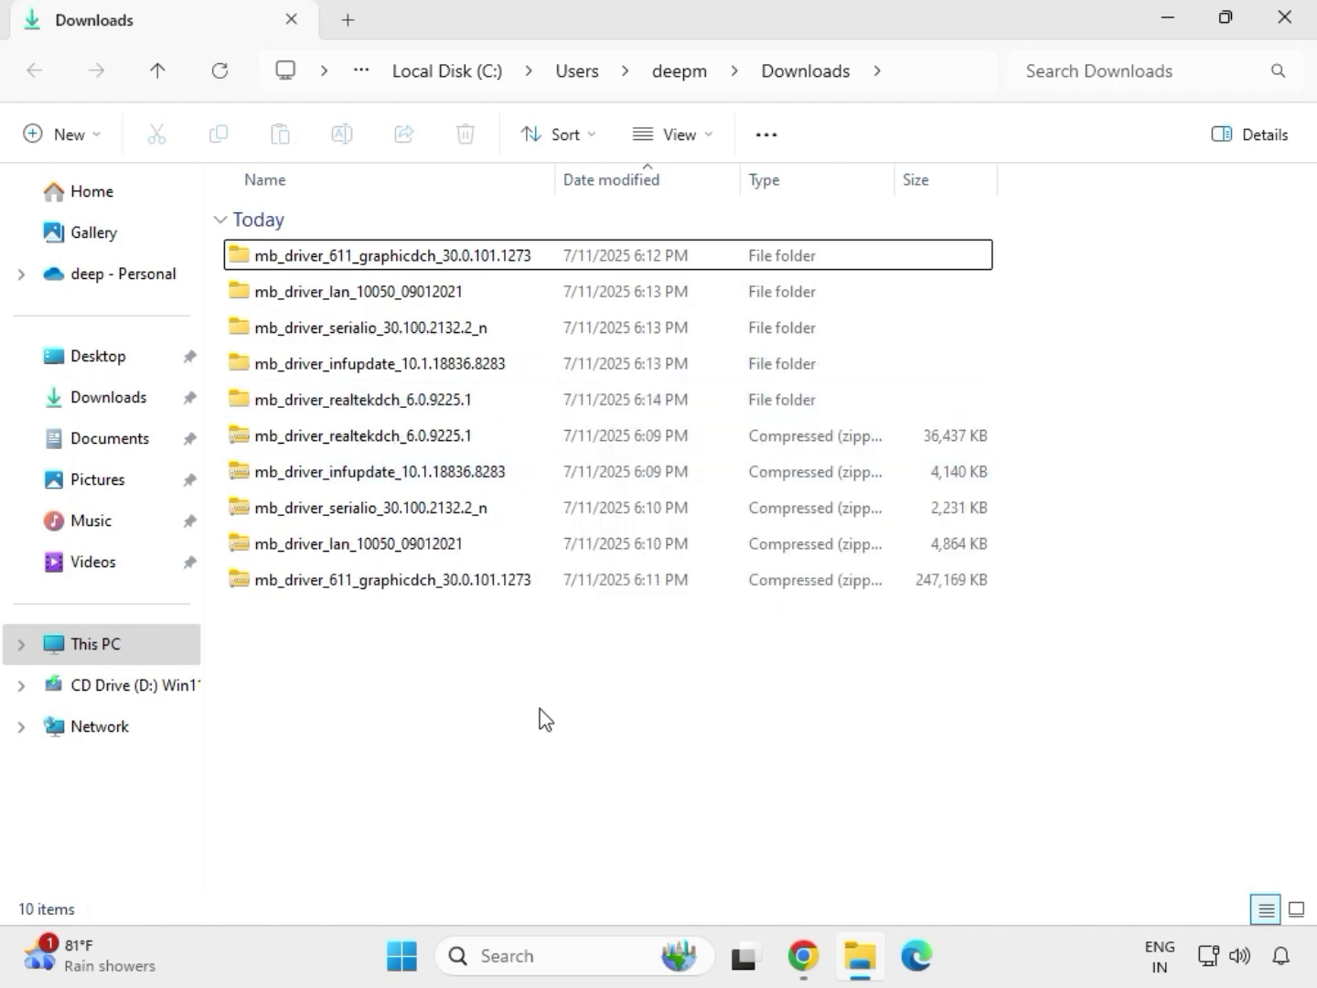
drag(1011, 402, 391, 242)
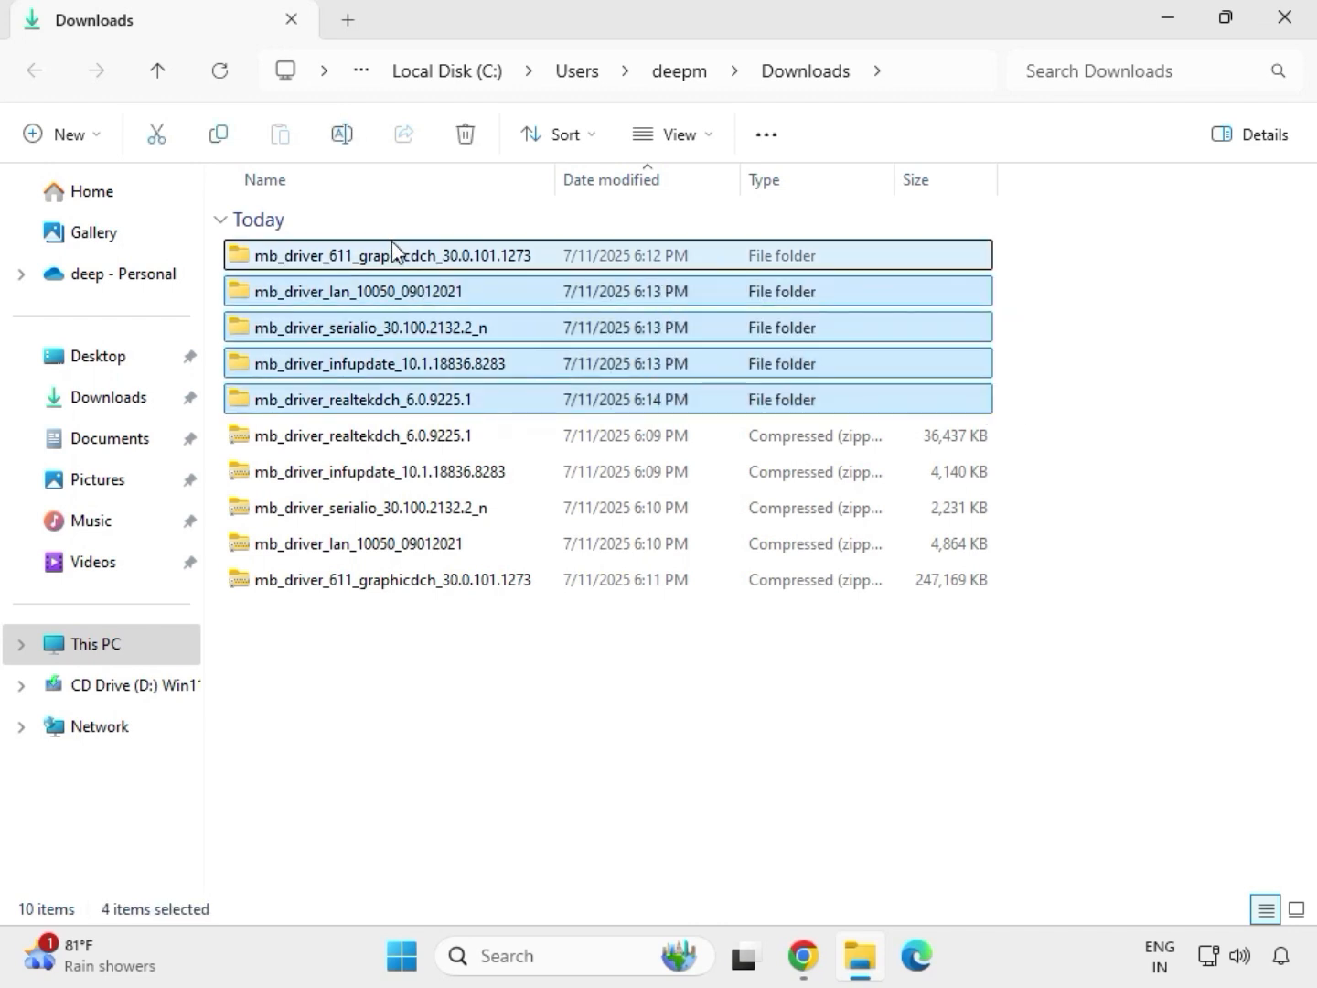
Step: Open the extracted mb_driver_611_graphicdch_30.0.101.1273 folder, run its application as administrator and allow it to make changes to the device
click(385, 258)
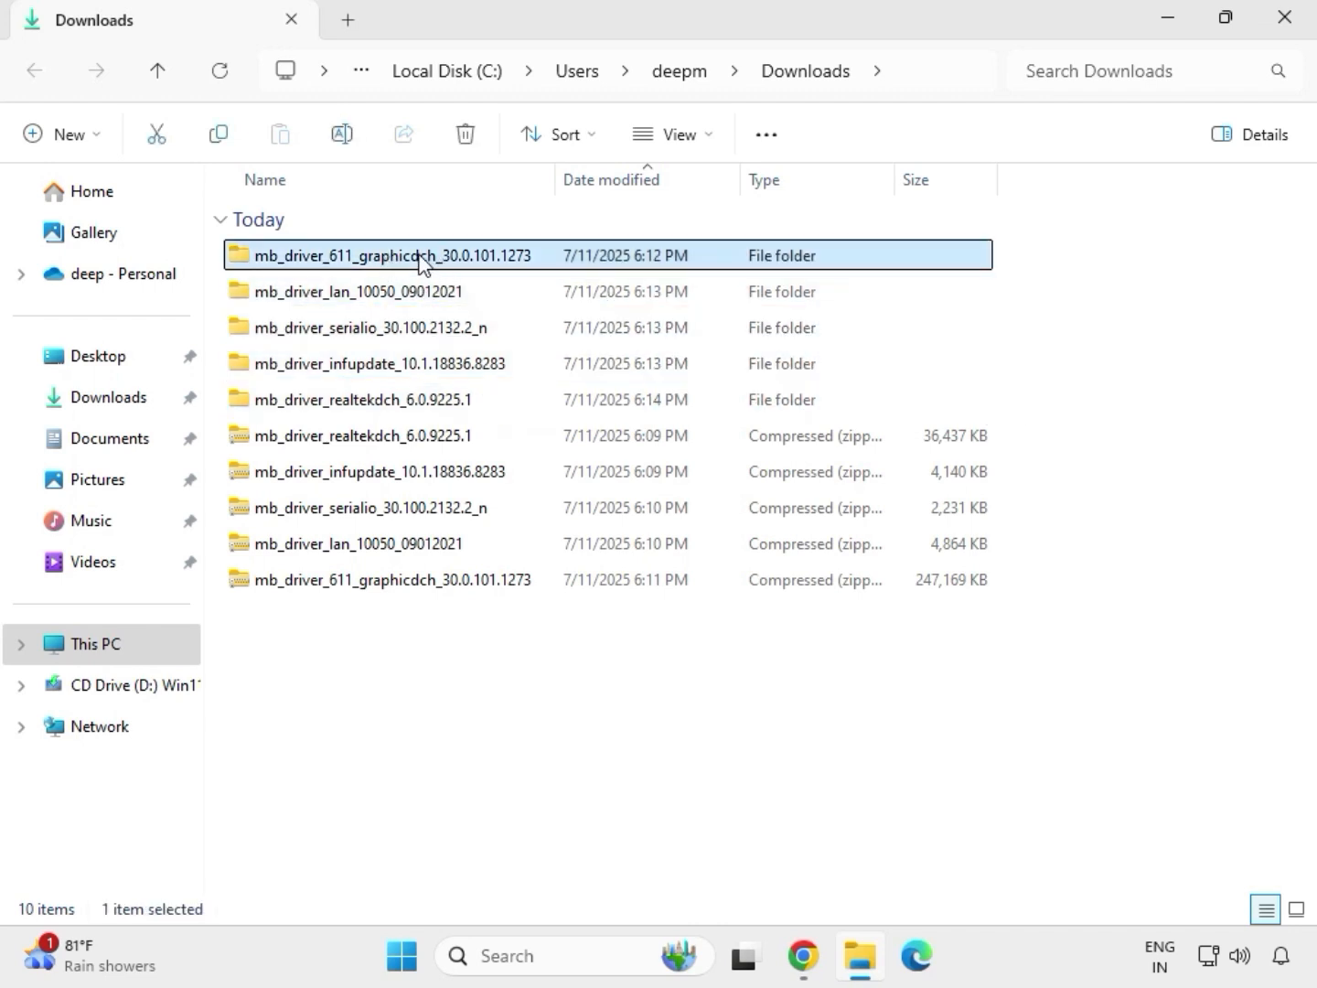
double_click(421, 262)
click(367, 264)
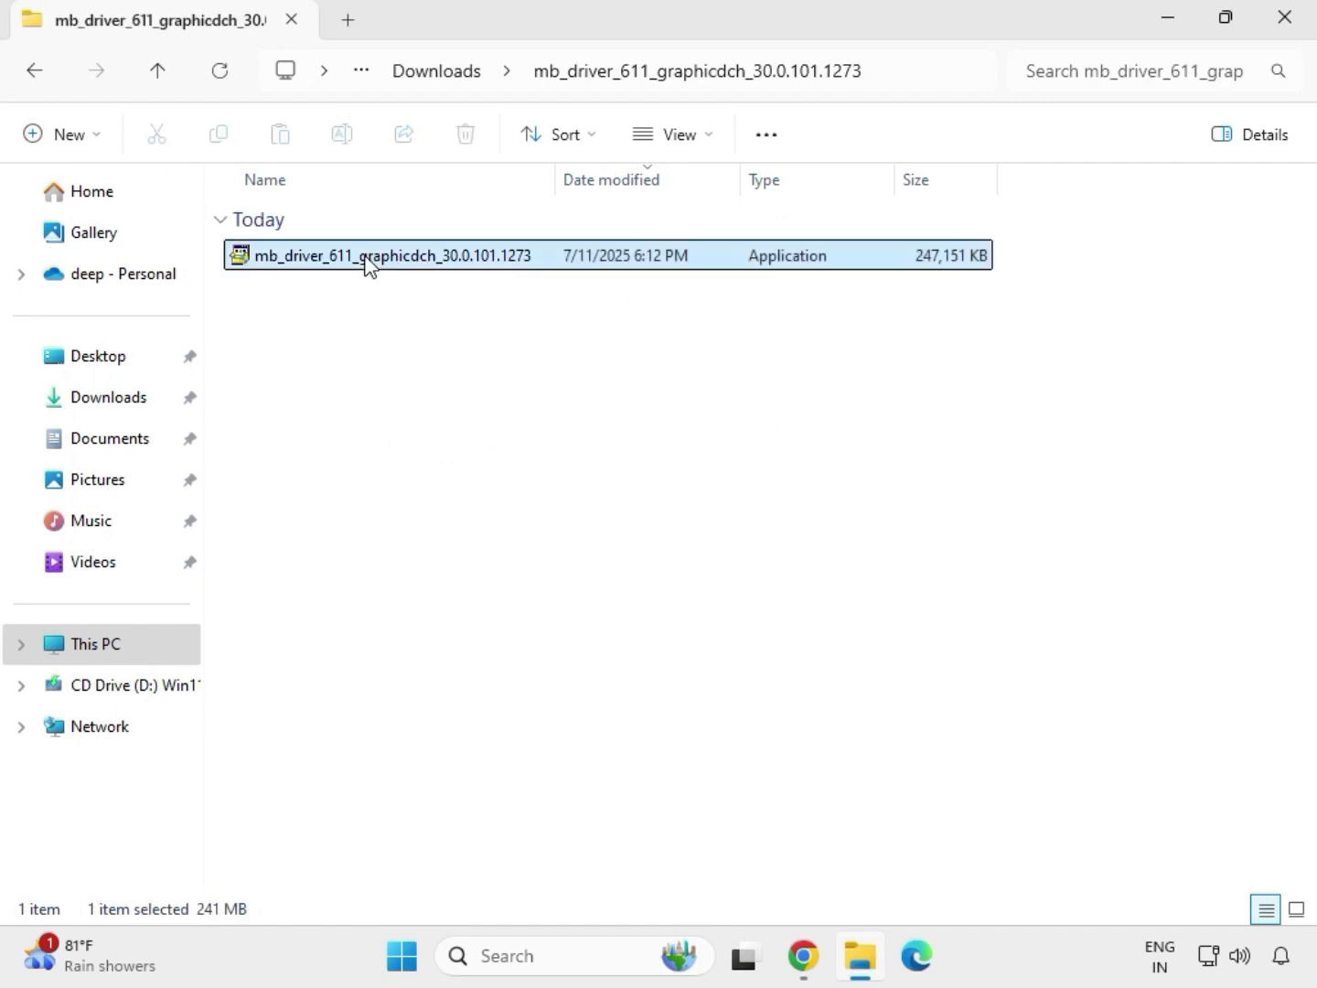
right_click(396, 308)
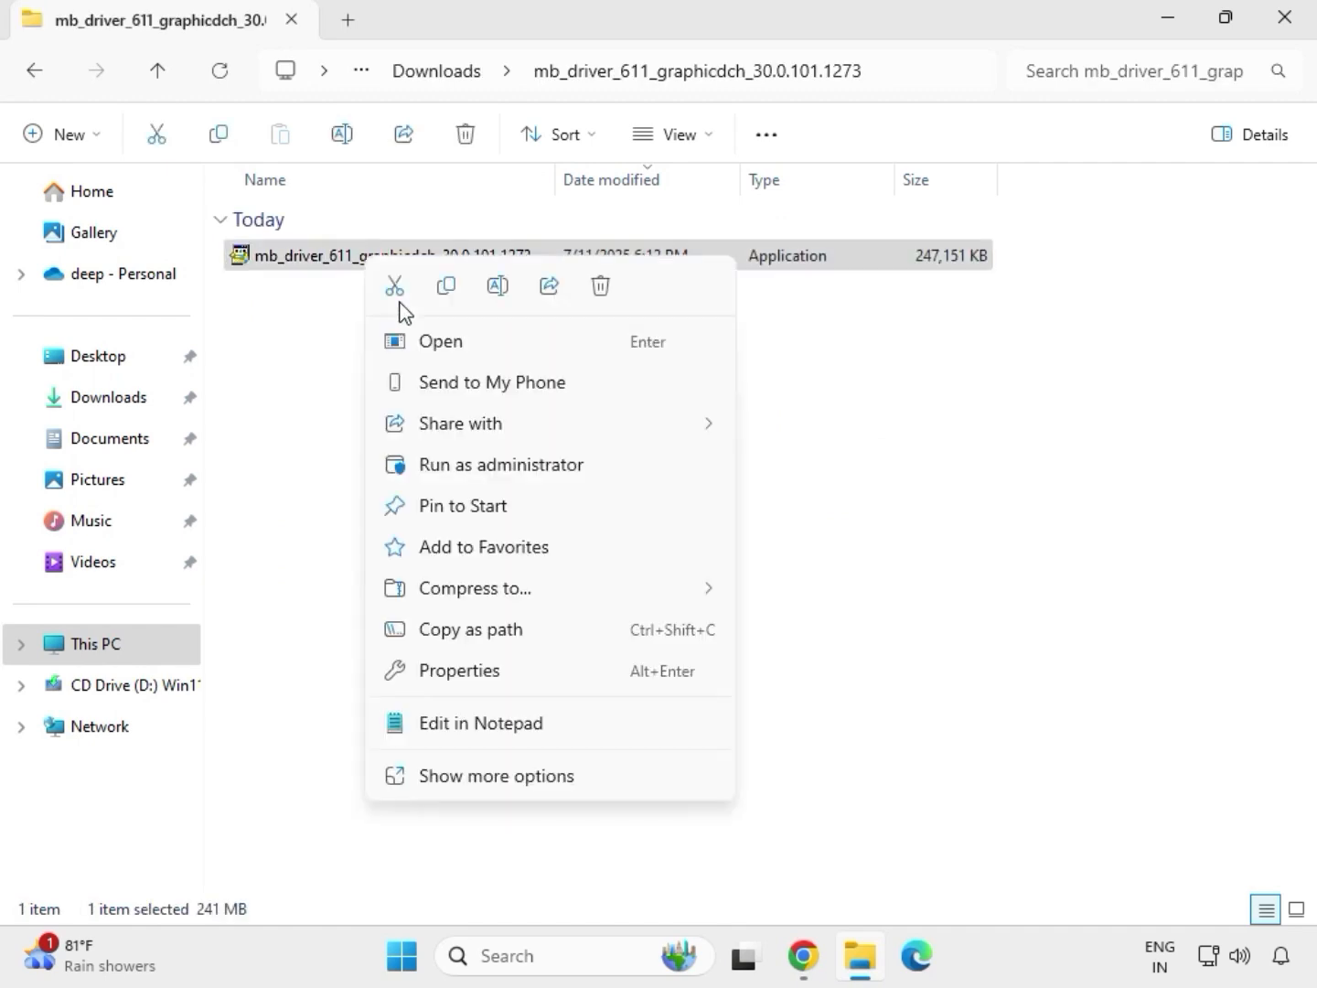
click(484, 474)
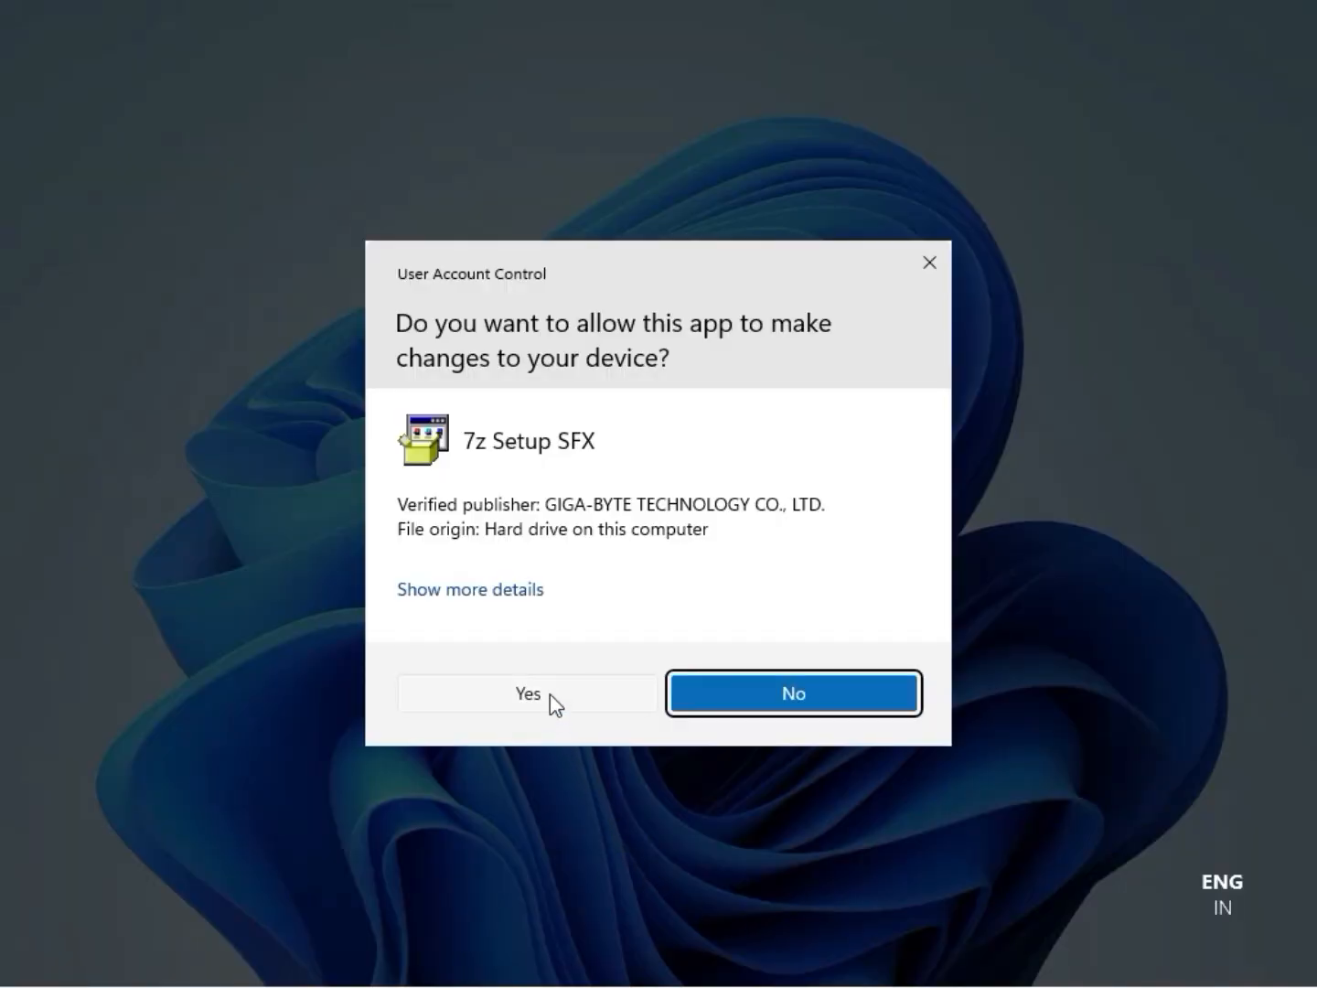
click(549, 696)
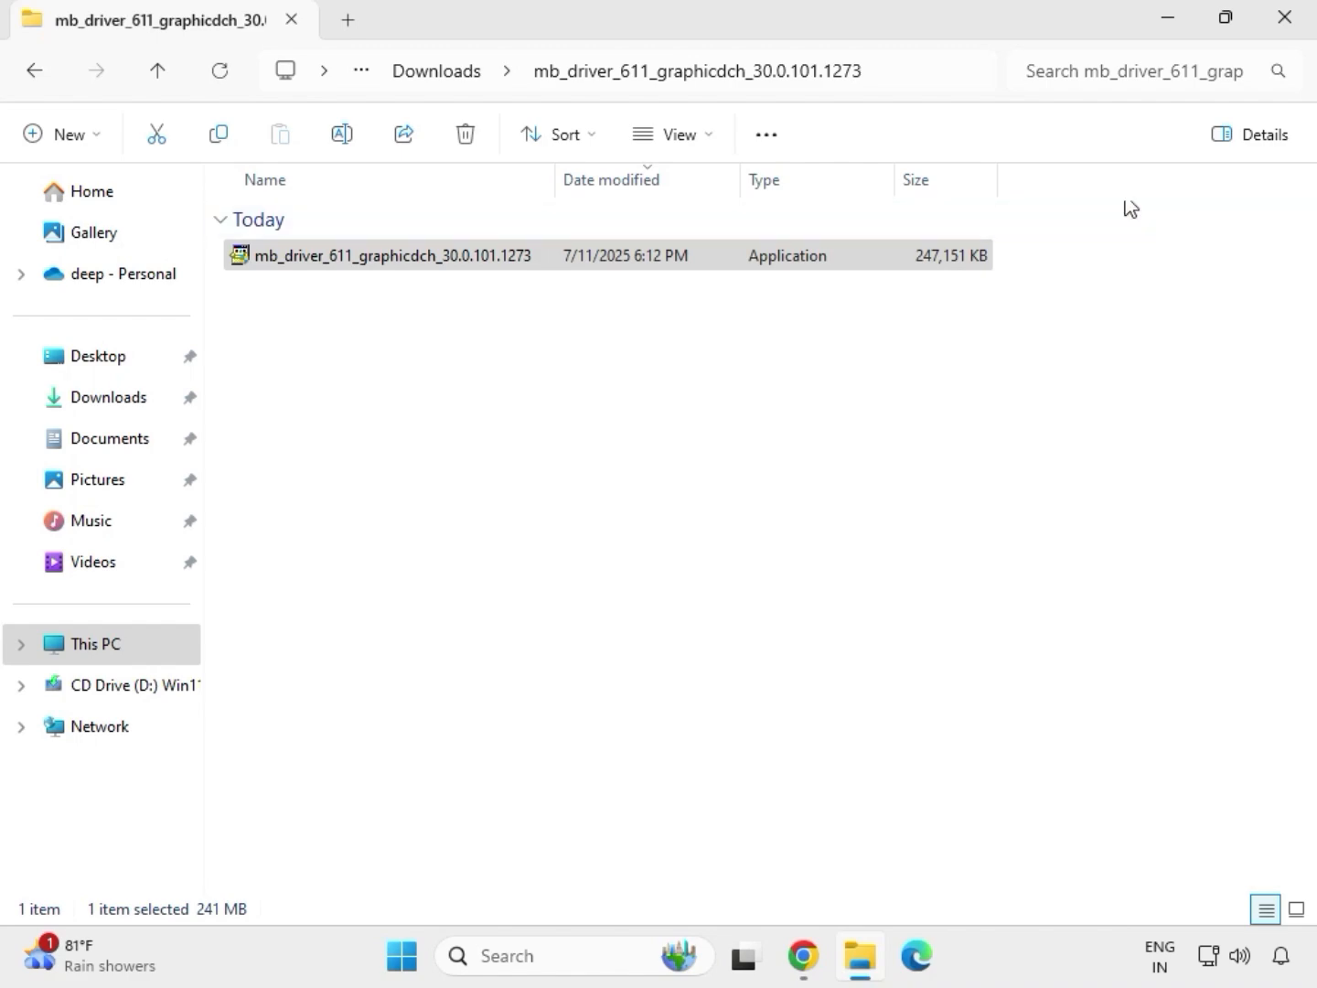
Step: Close the graphics driver folder window and reopen the Downloads folder in a new File Explorer window
click(1291, 21)
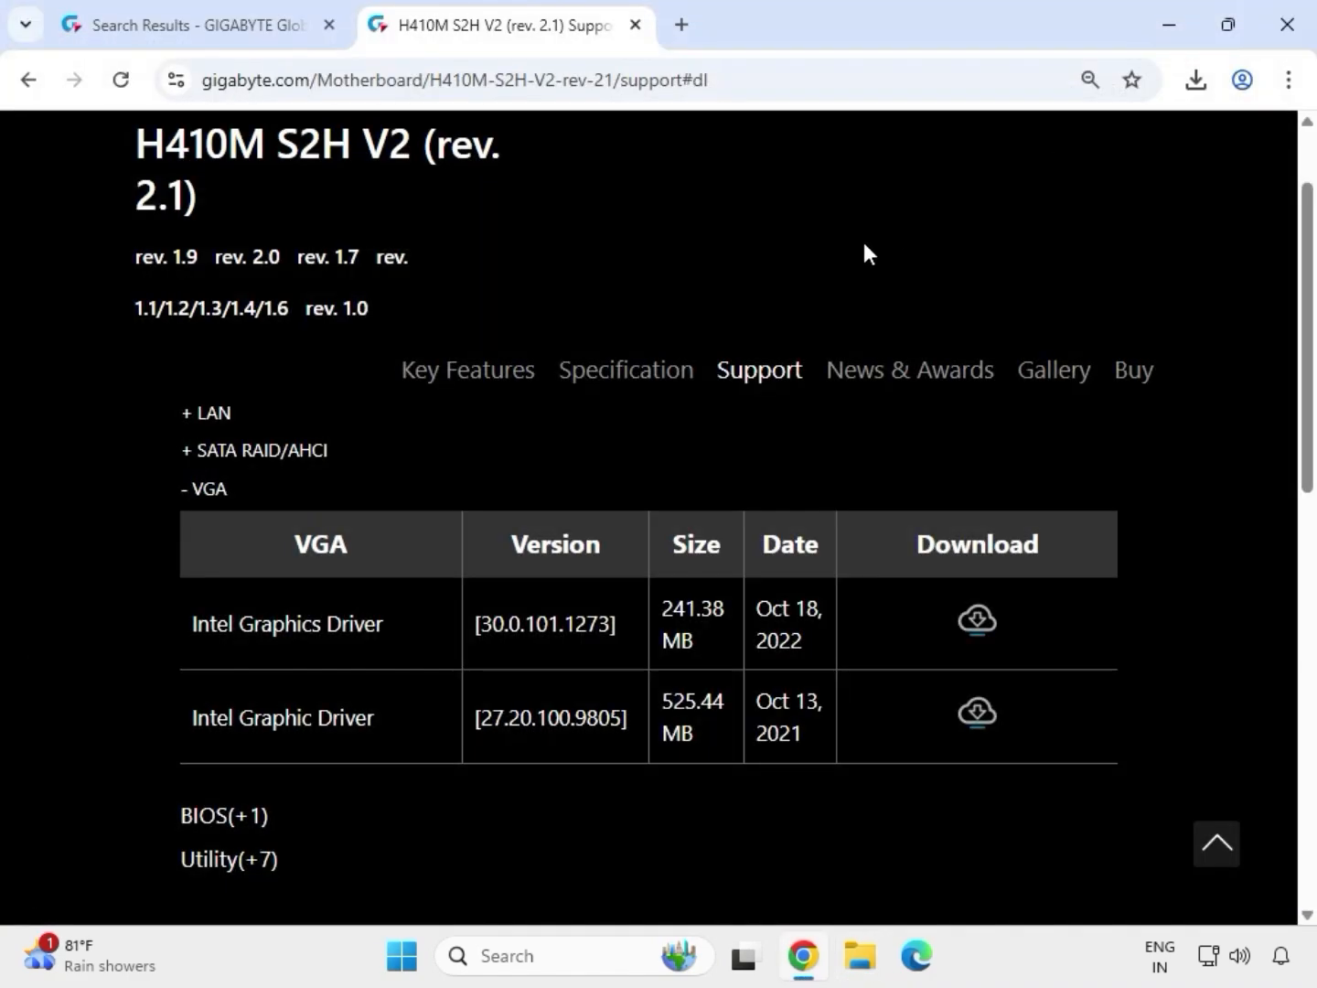
click(864, 971)
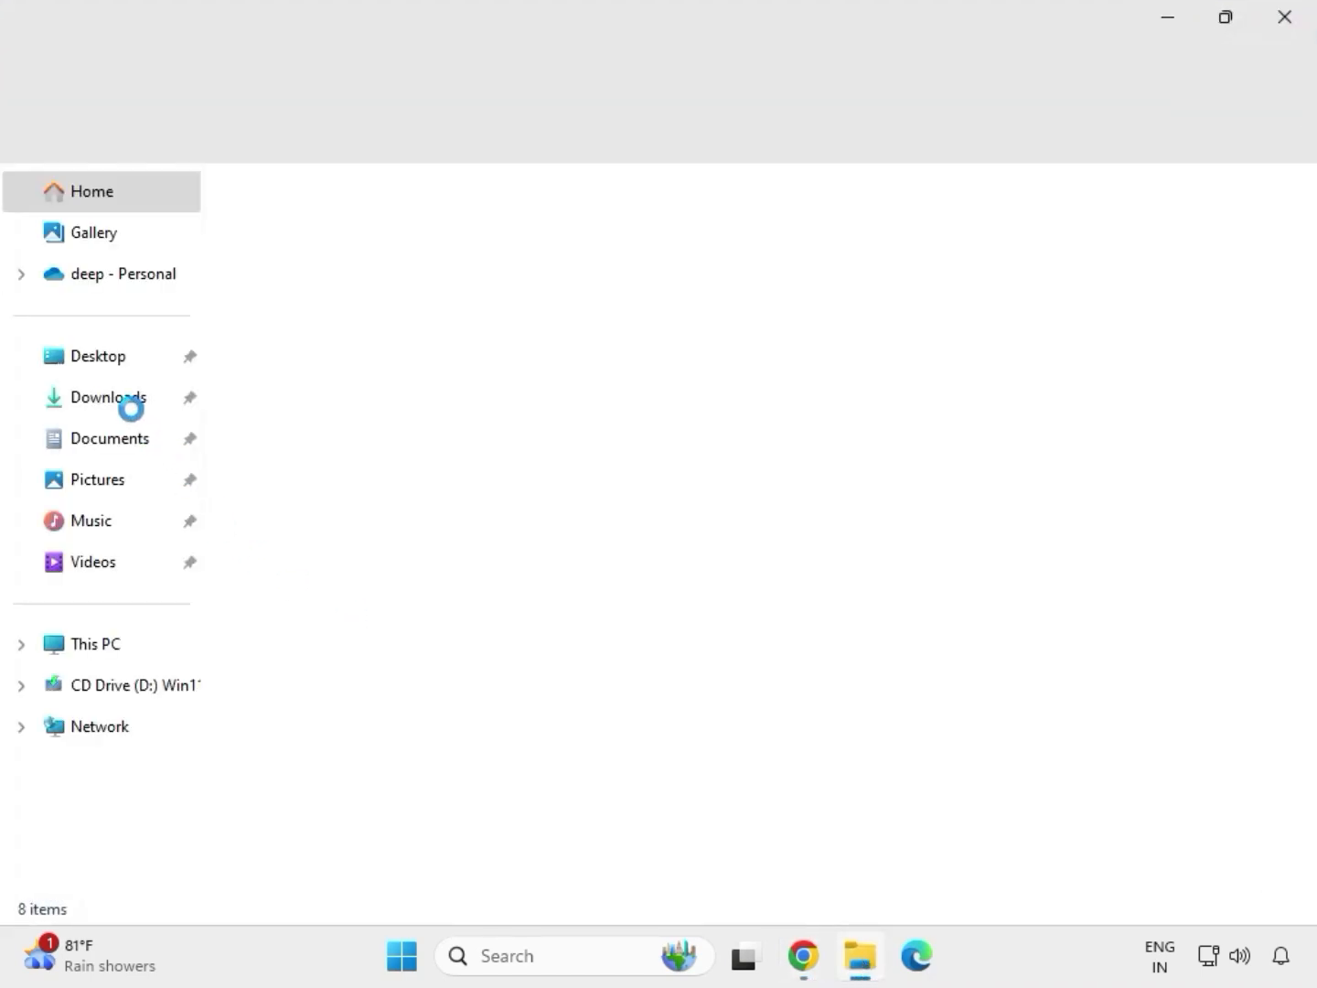
click(139, 409)
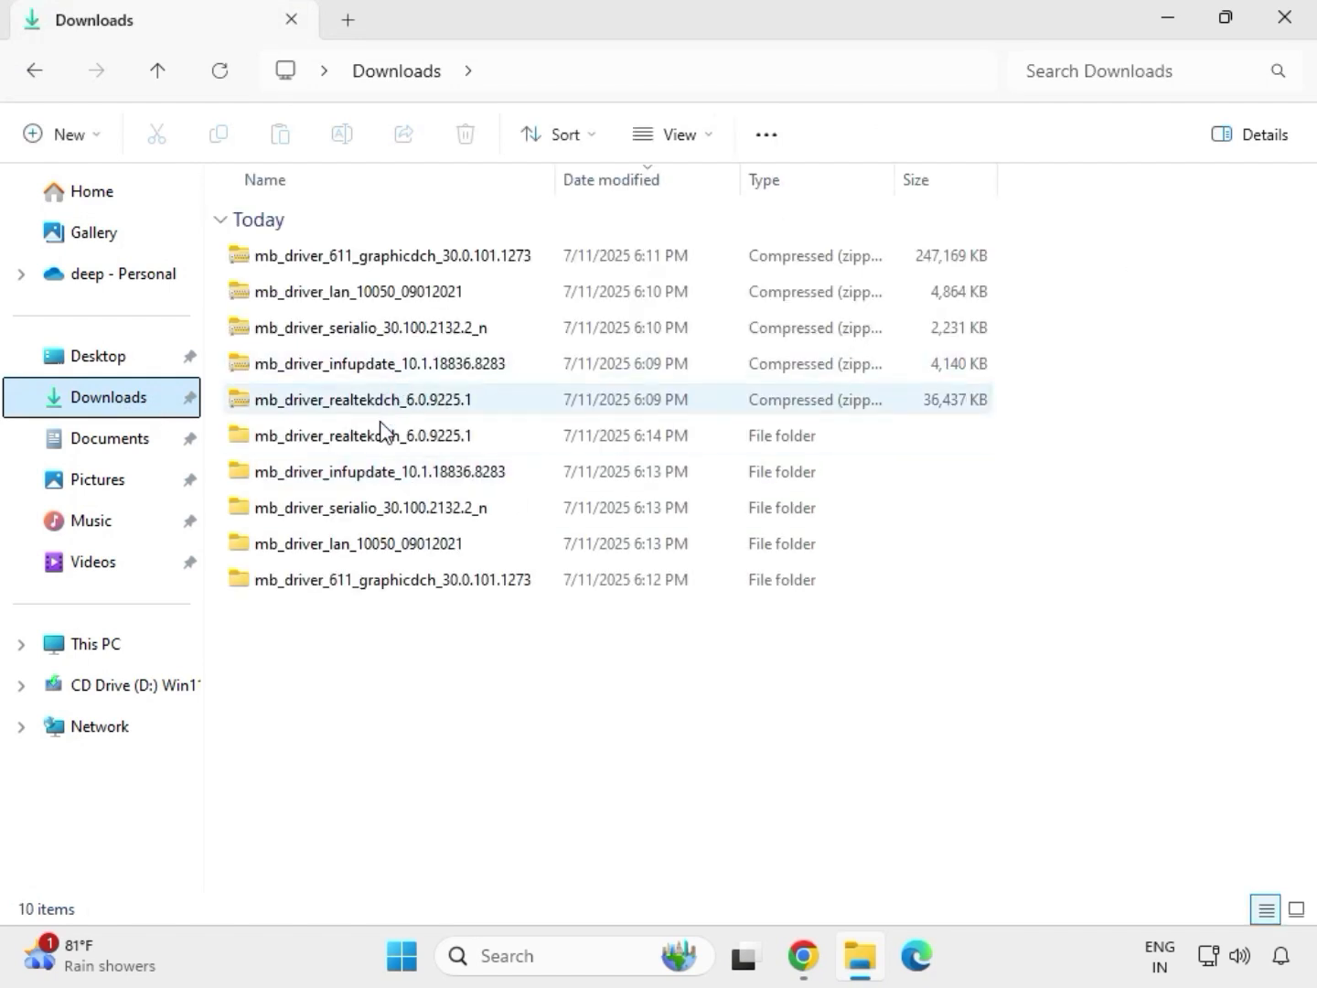
Step: Open the extracted mb_driver_lan_10050_09012021 folder and its subfolder, run Install_Win10_10050_09012021 and allow it to make changes to the device
click(372, 437)
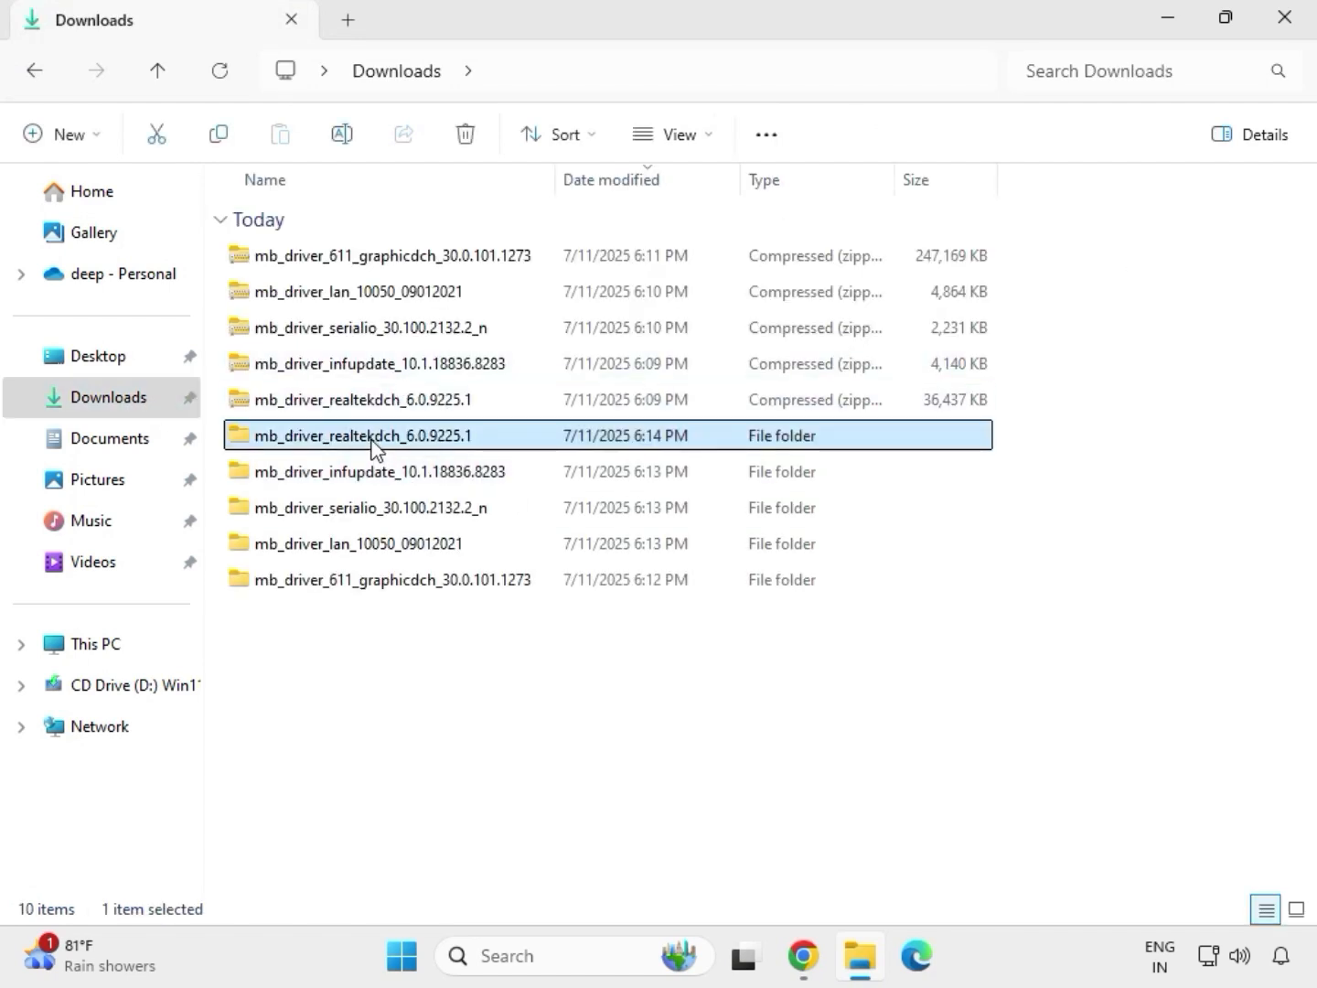
click(427, 584)
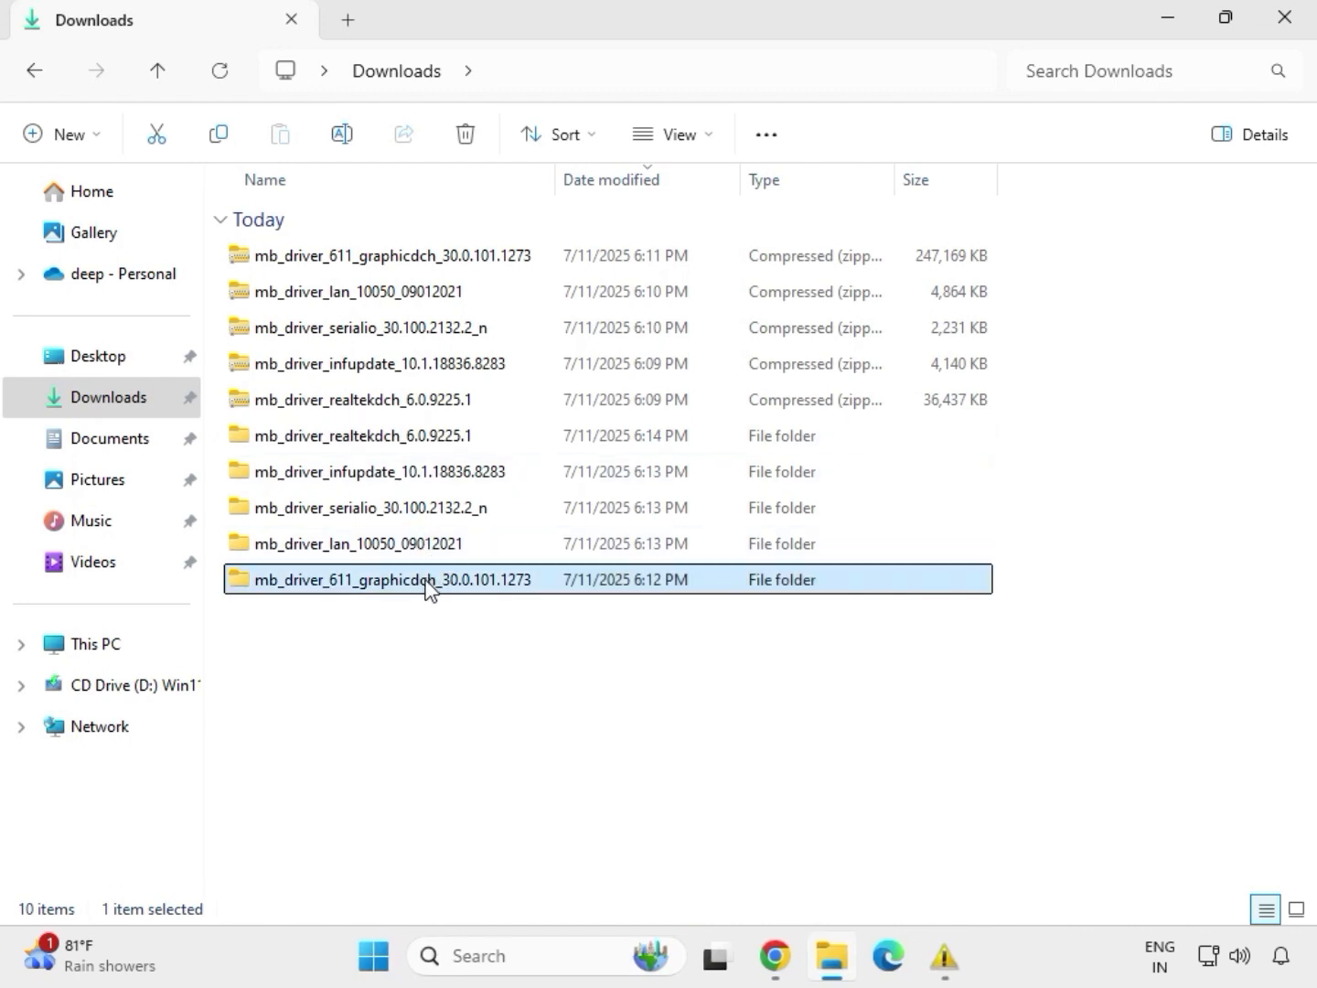
click(410, 549)
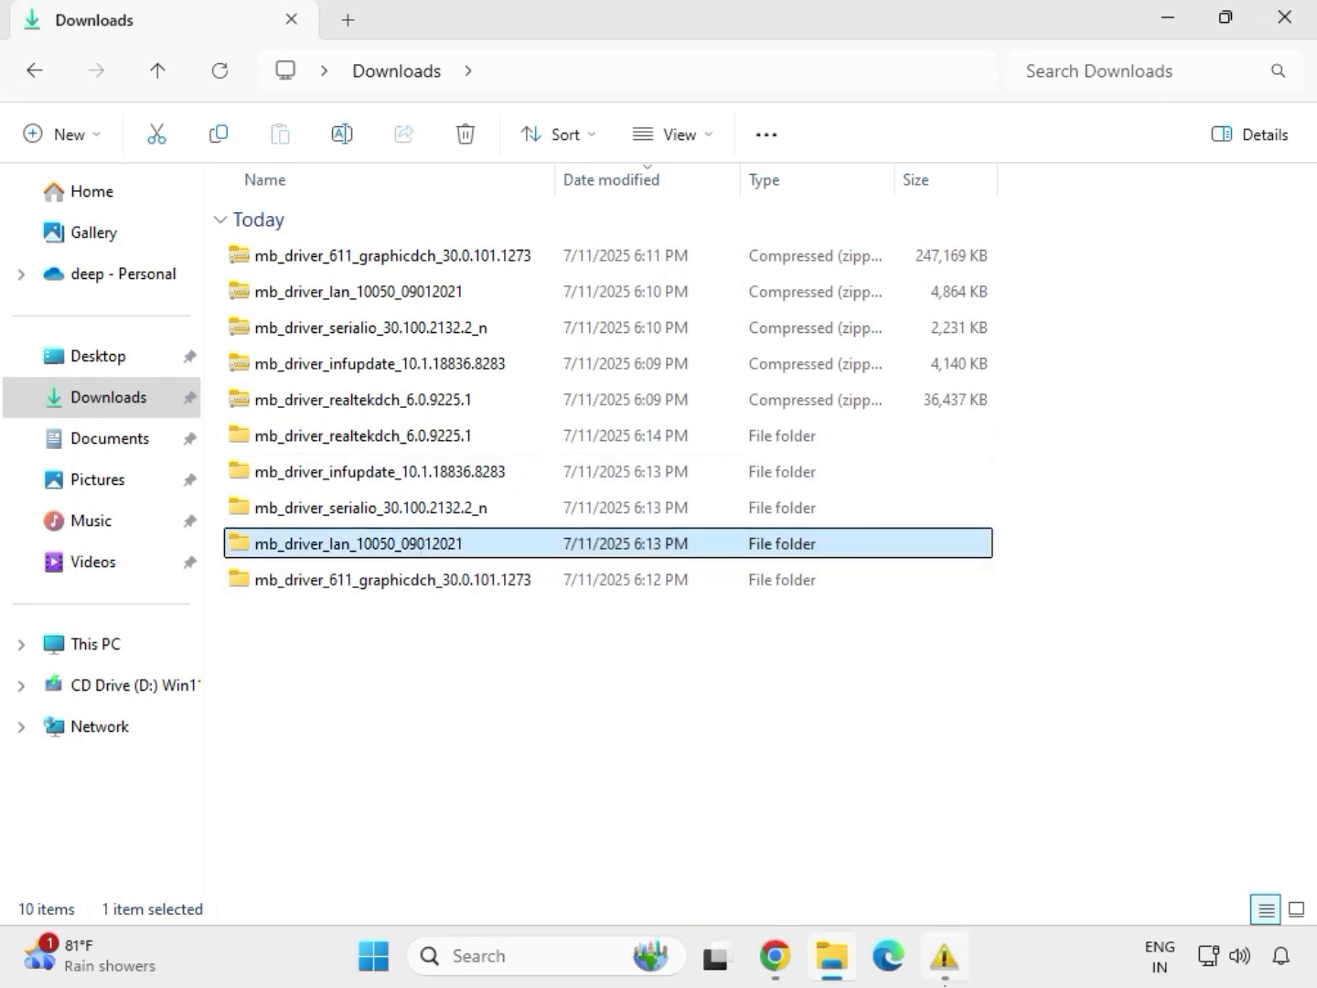
double_click(410, 548)
click(331, 267)
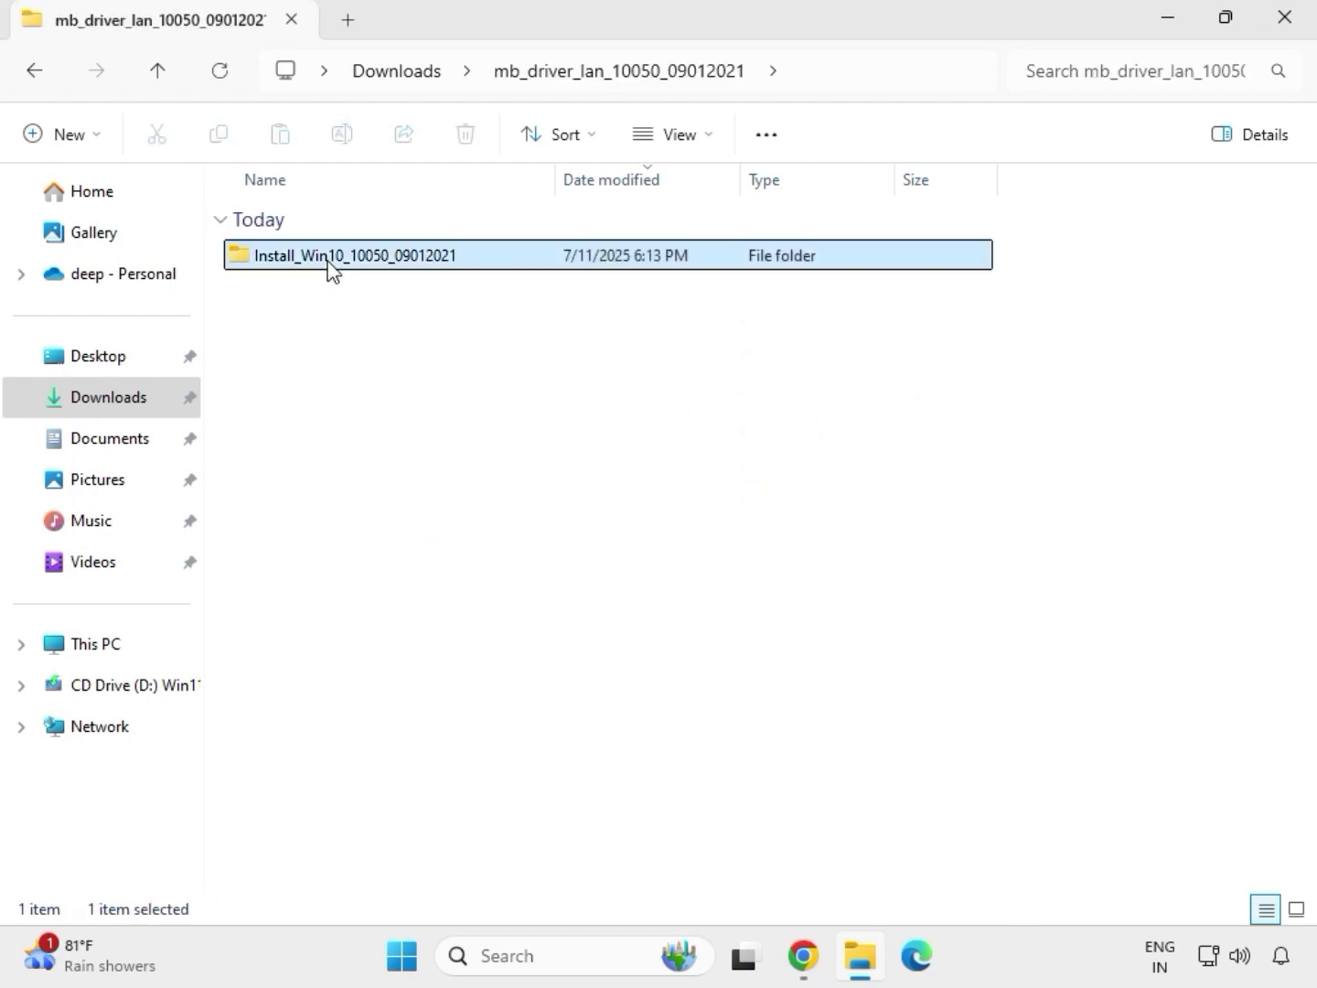
double_click(331, 267)
double_click(331, 268)
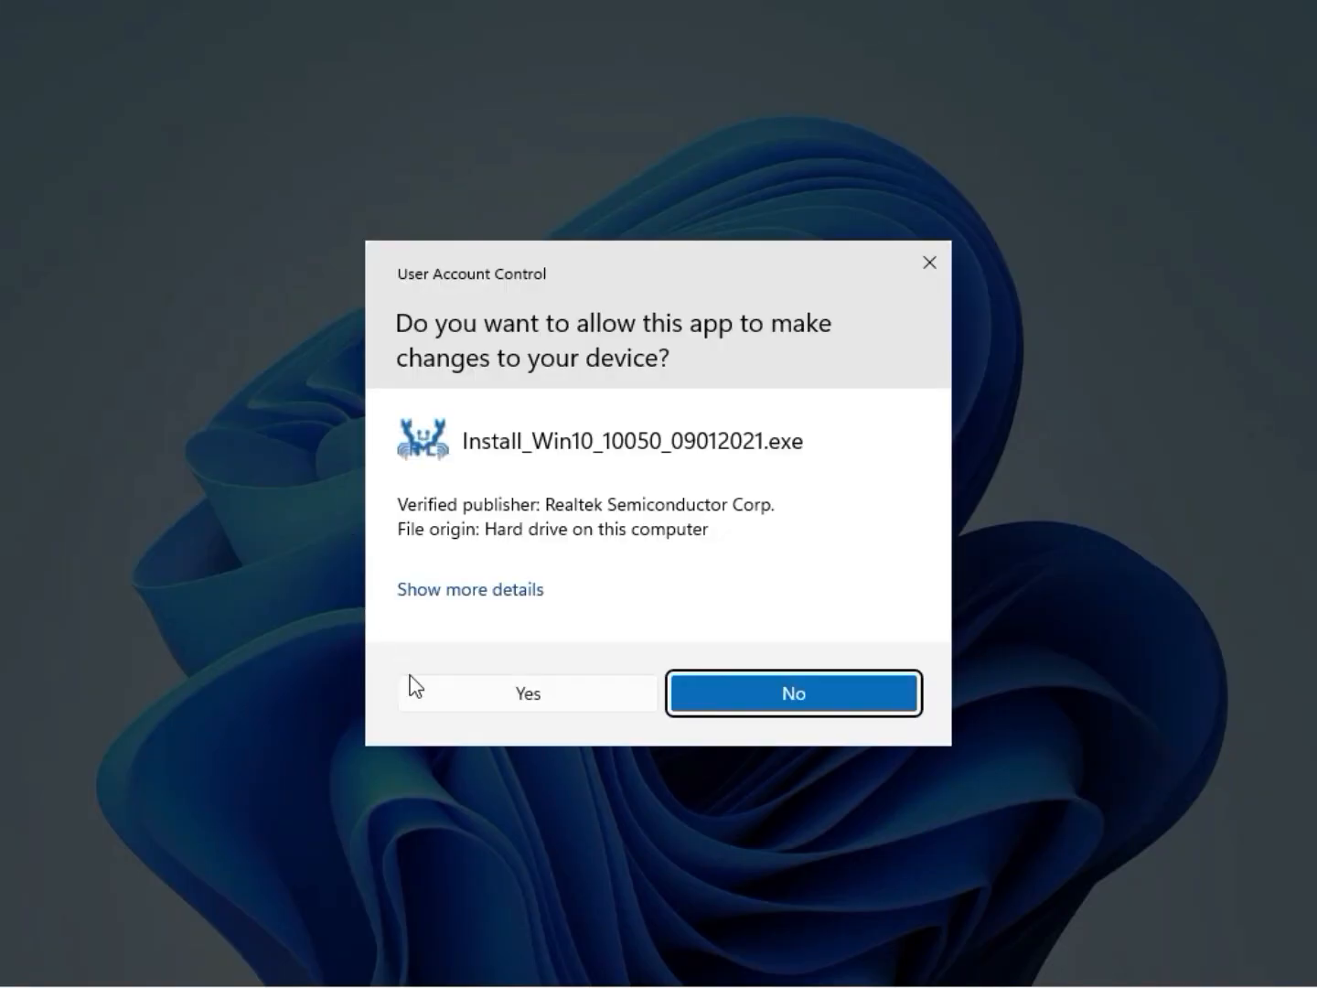
click(513, 694)
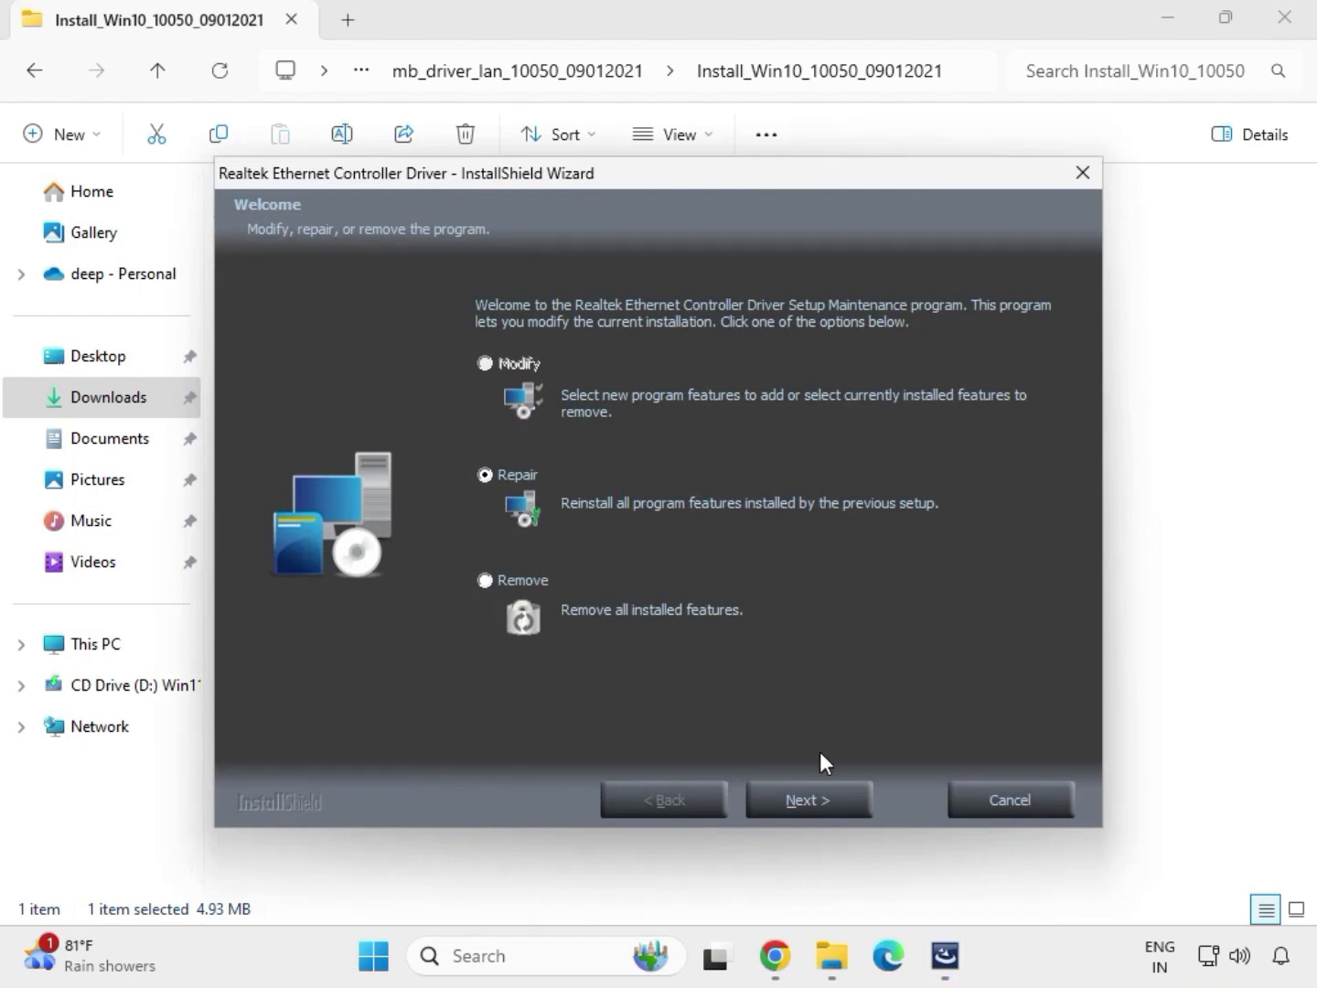
Step: Repair the Realtek Ethernet Controller Driver with the setup wizard, finish the wizard and return to the Downloads folder
click(841, 803)
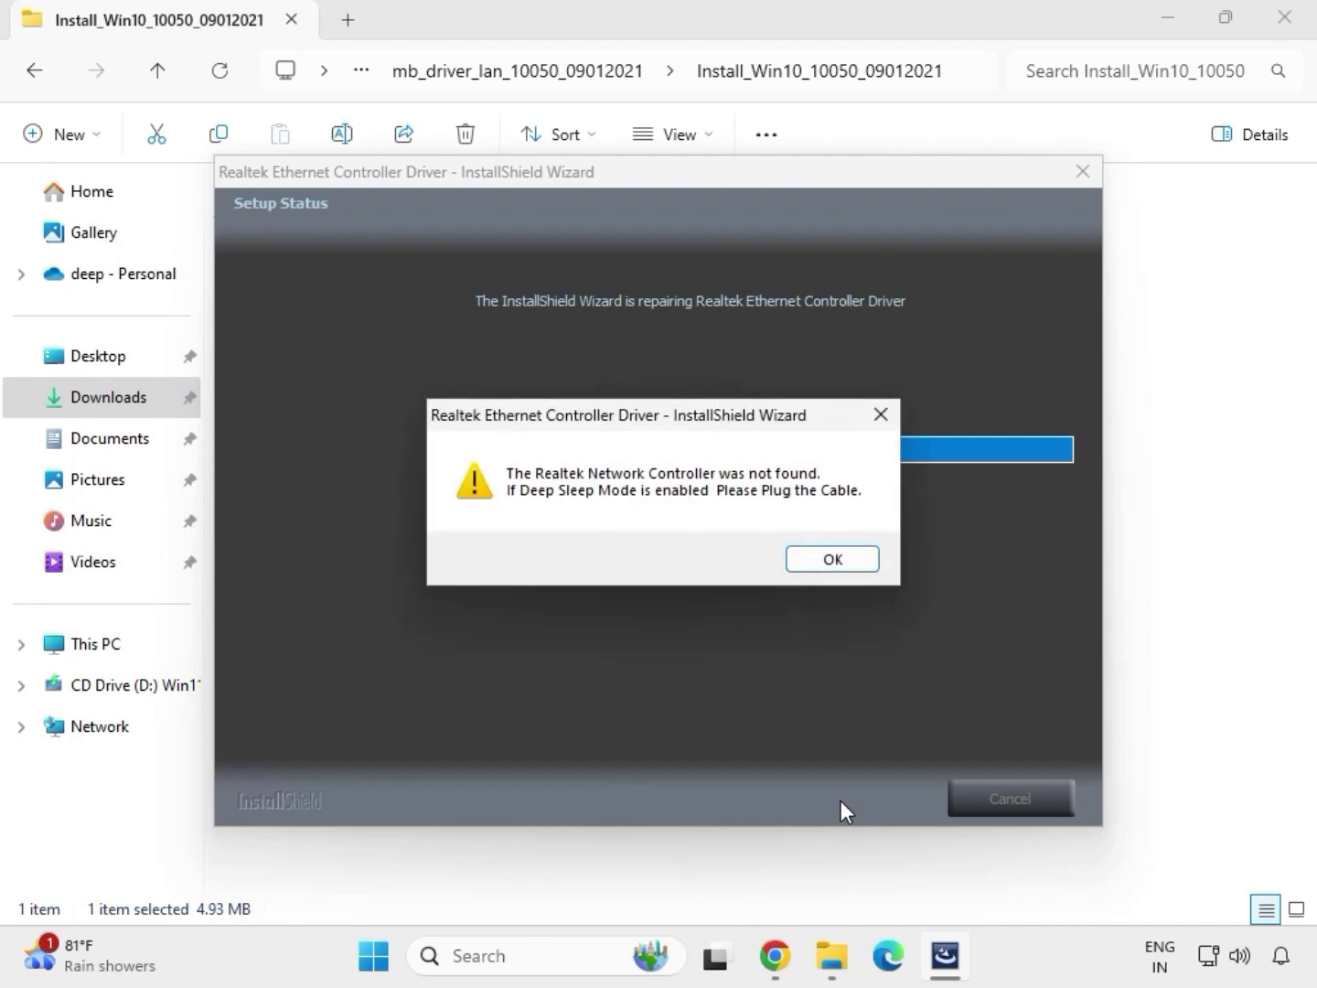
click(803, 555)
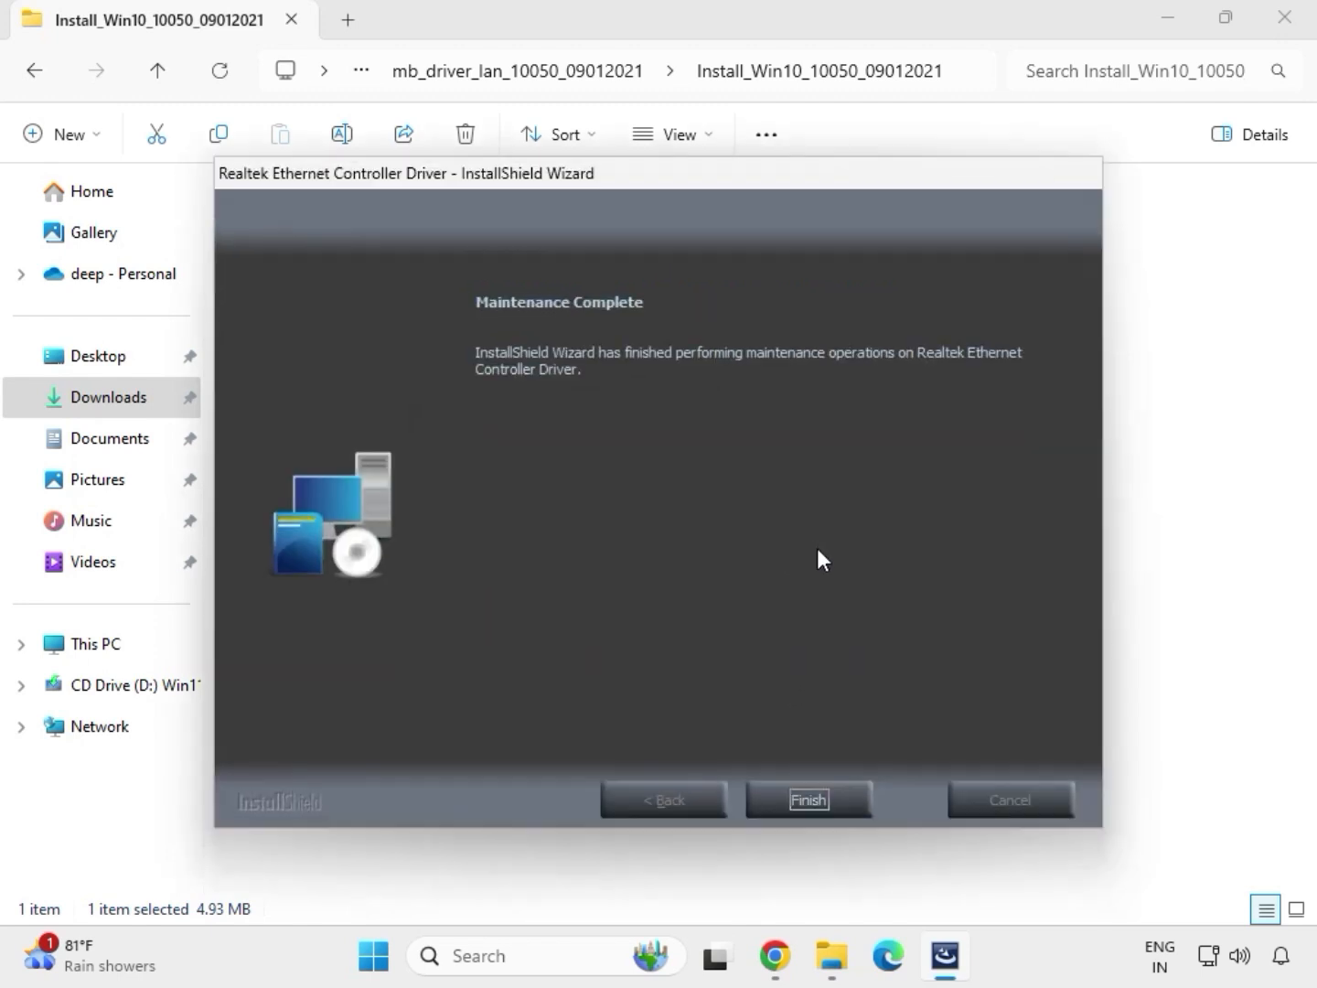
click(819, 784)
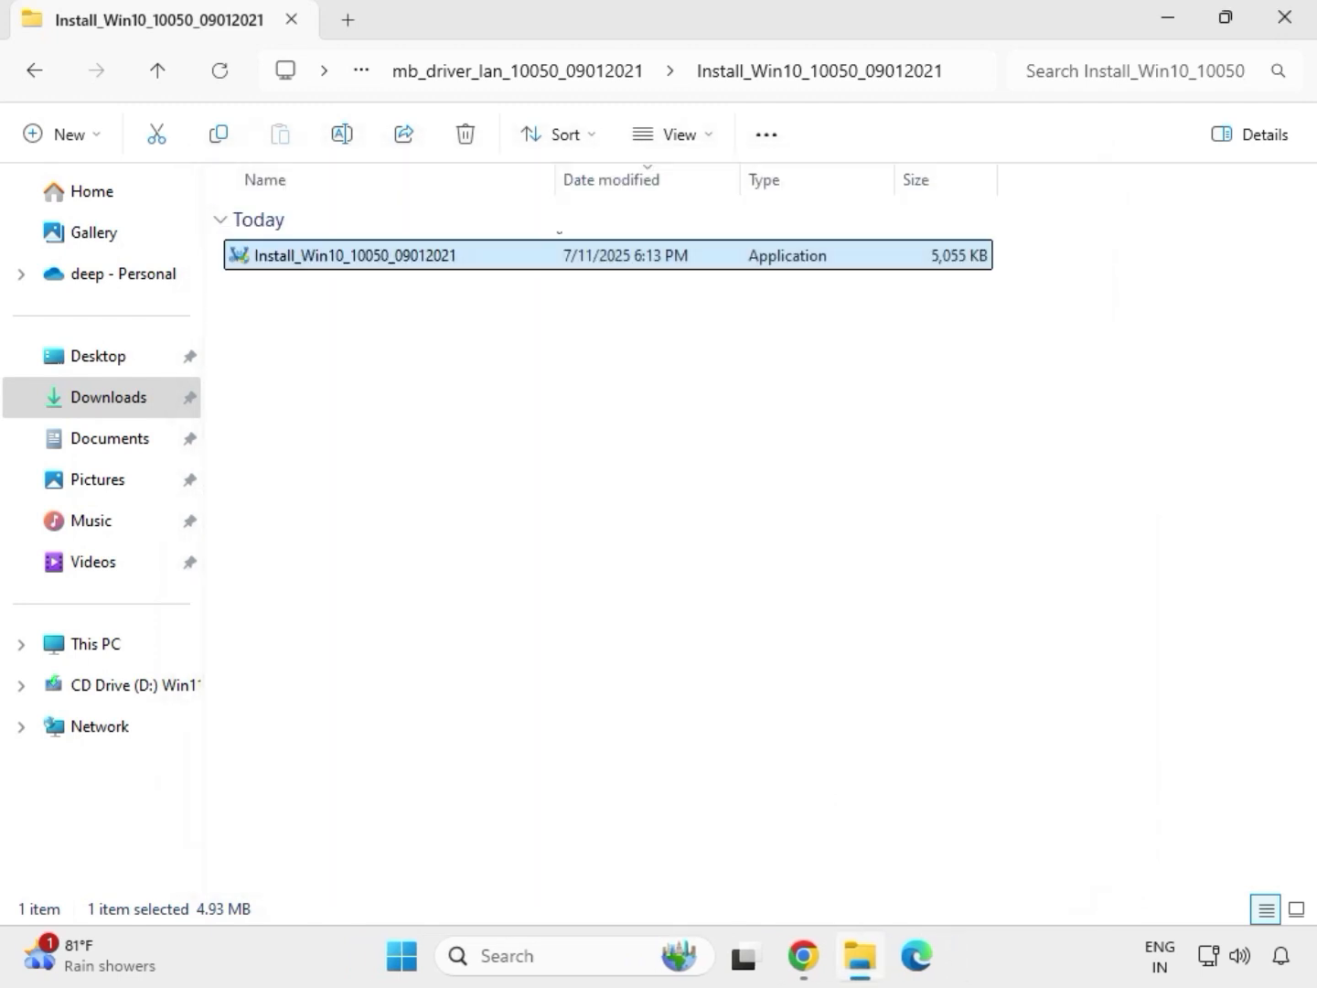
click(37, 73)
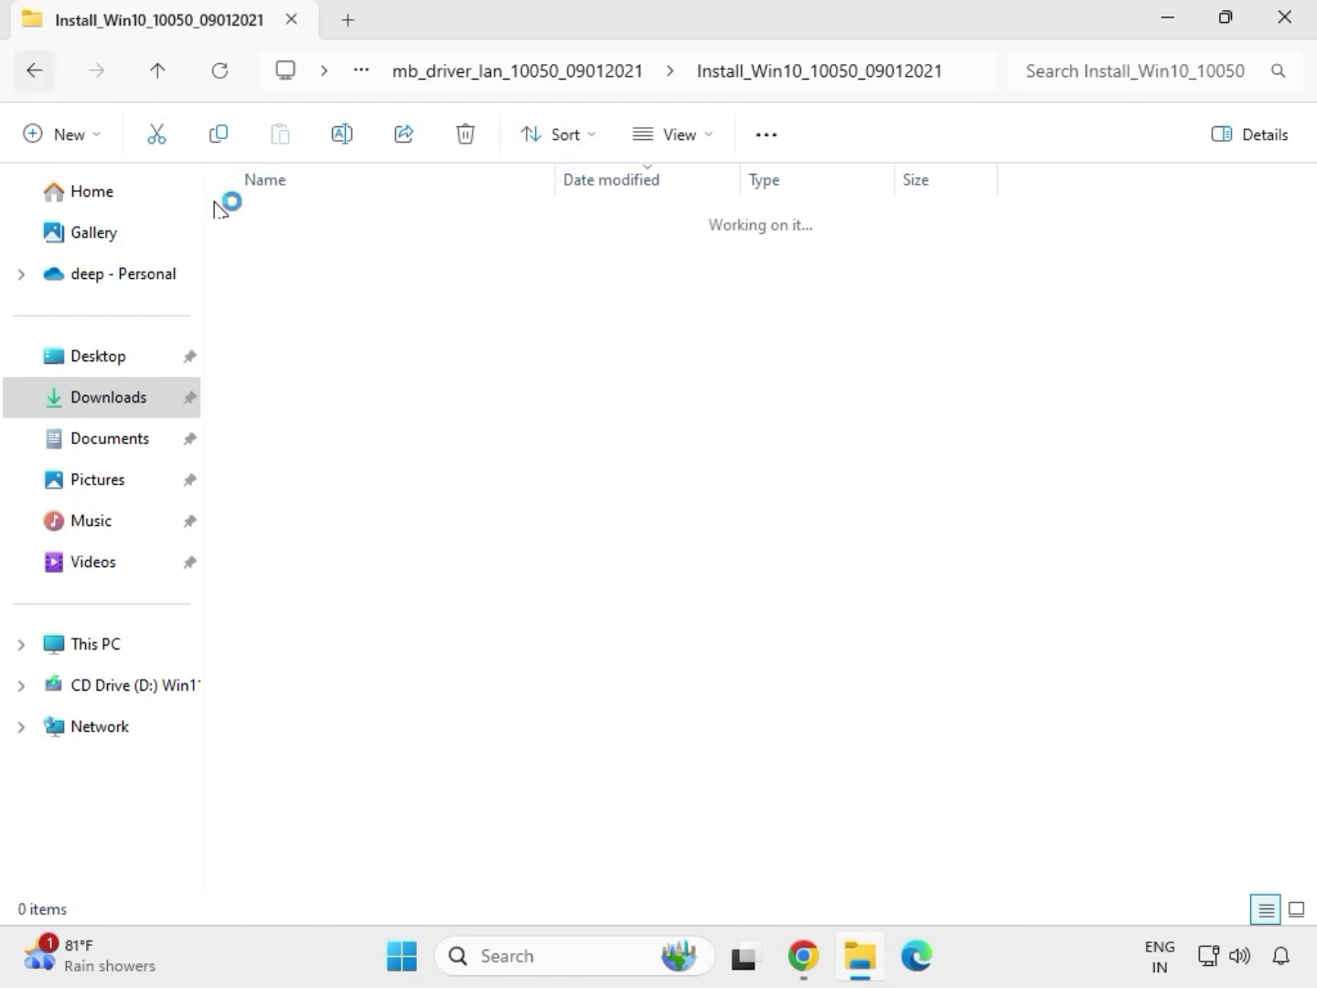
click(30, 73)
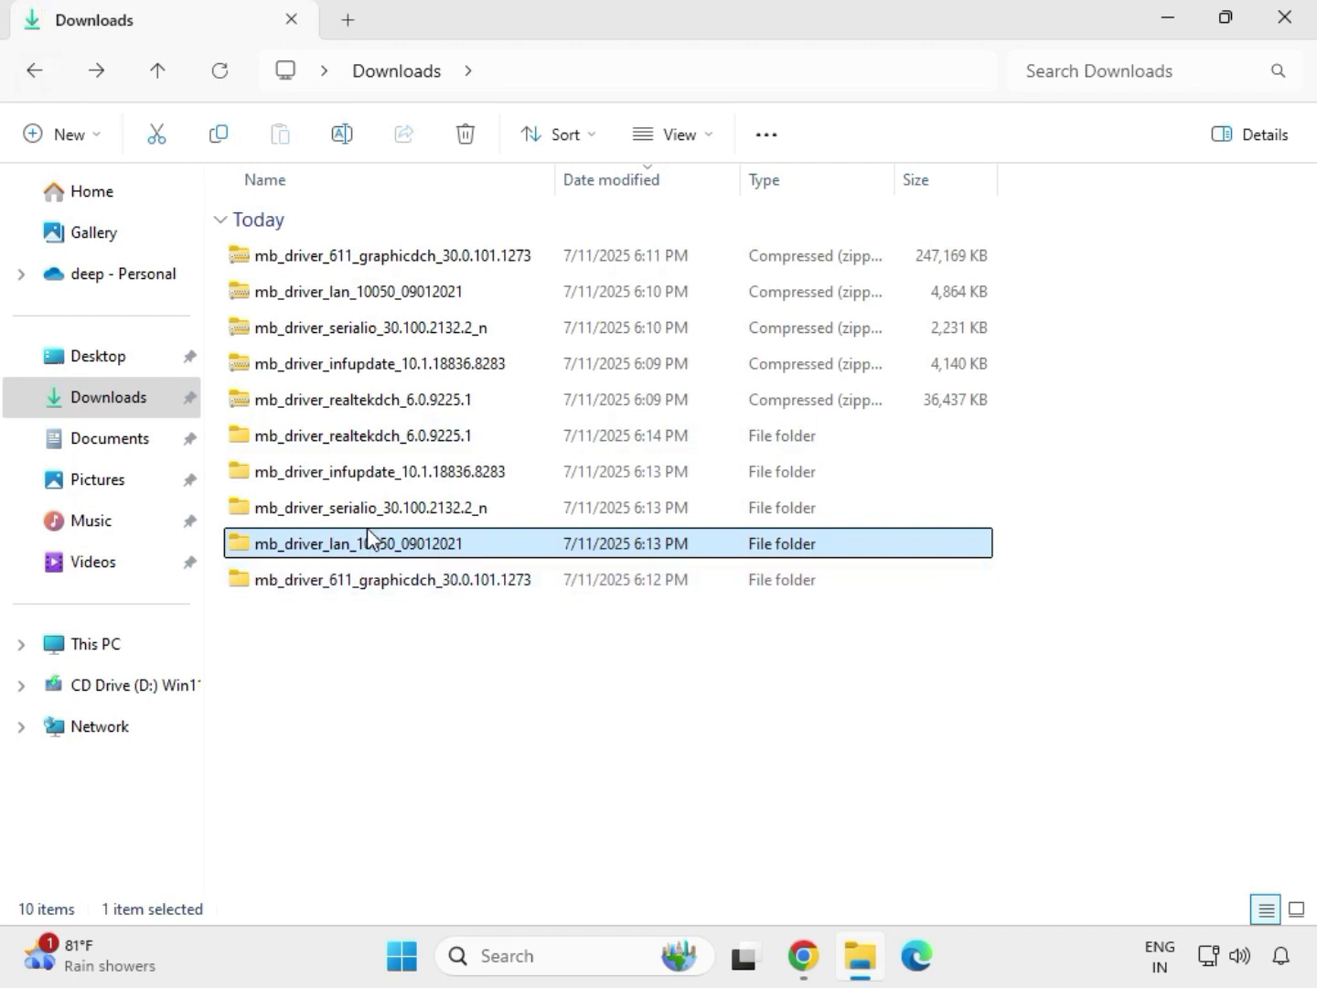
Step: Open the SerialIO_30.100.2132.2_PV_CNL_21H2 folder inside mb_driver_serialio_30.100.2132.2_n, run SetupSerialIO as administrator and allow it to make changes
double_click(372, 507)
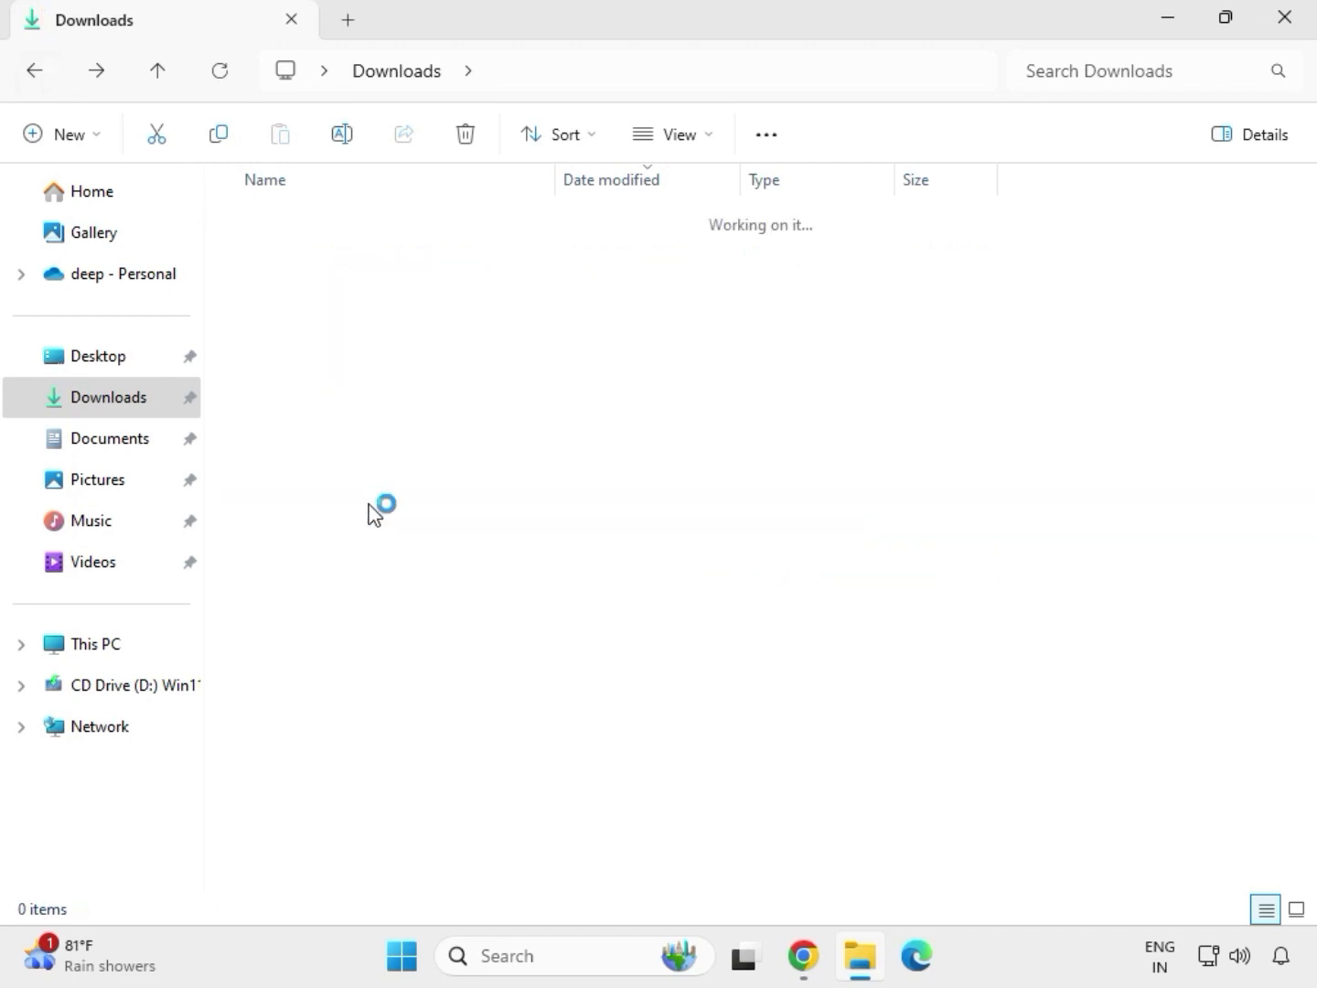
click(392, 256)
double_click(393, 259)
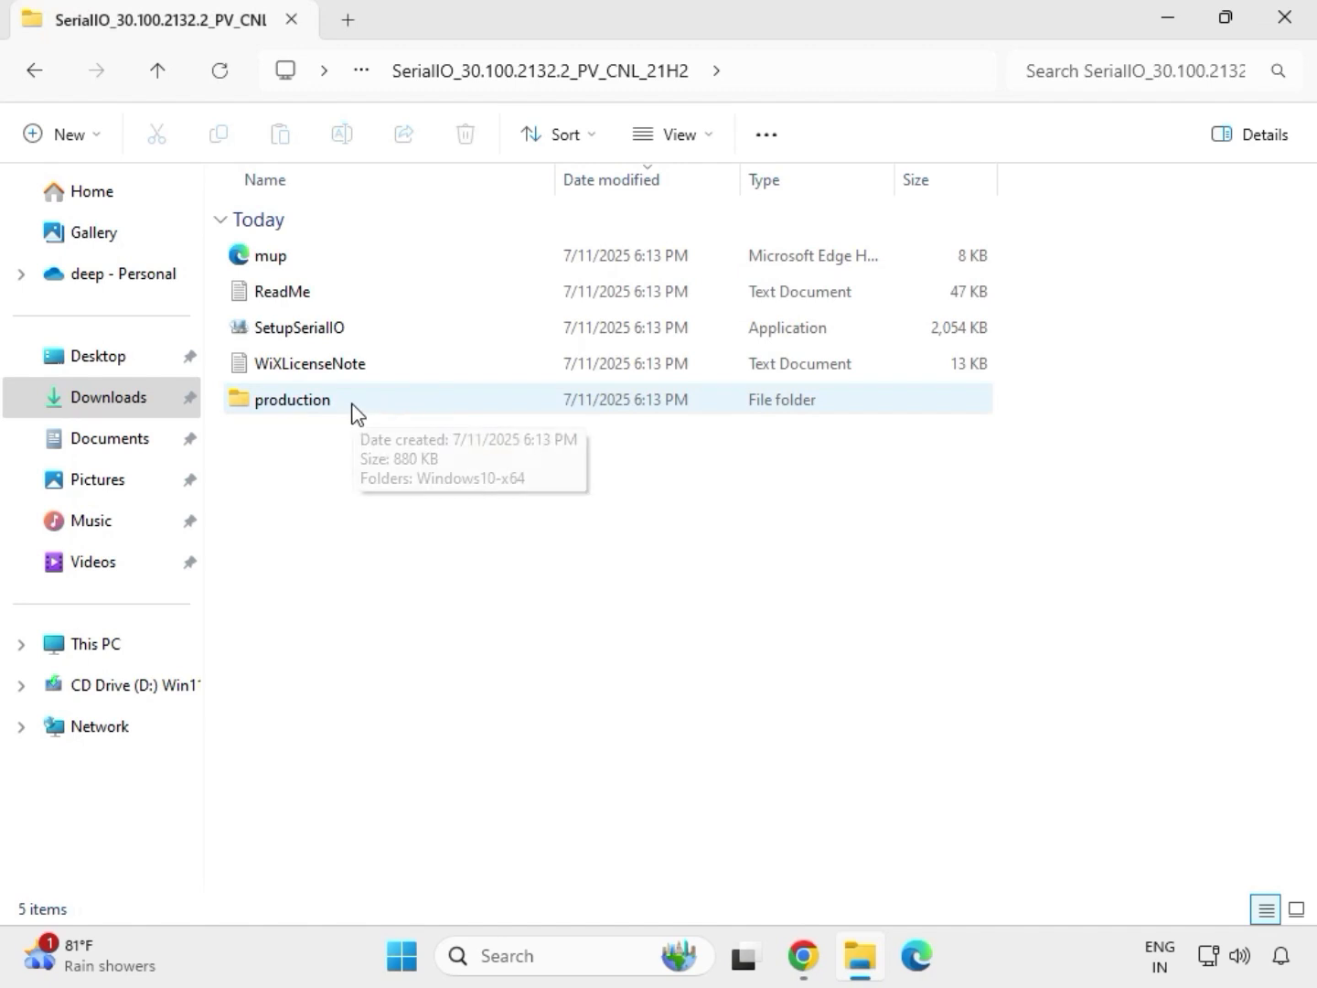
click(334, 334)
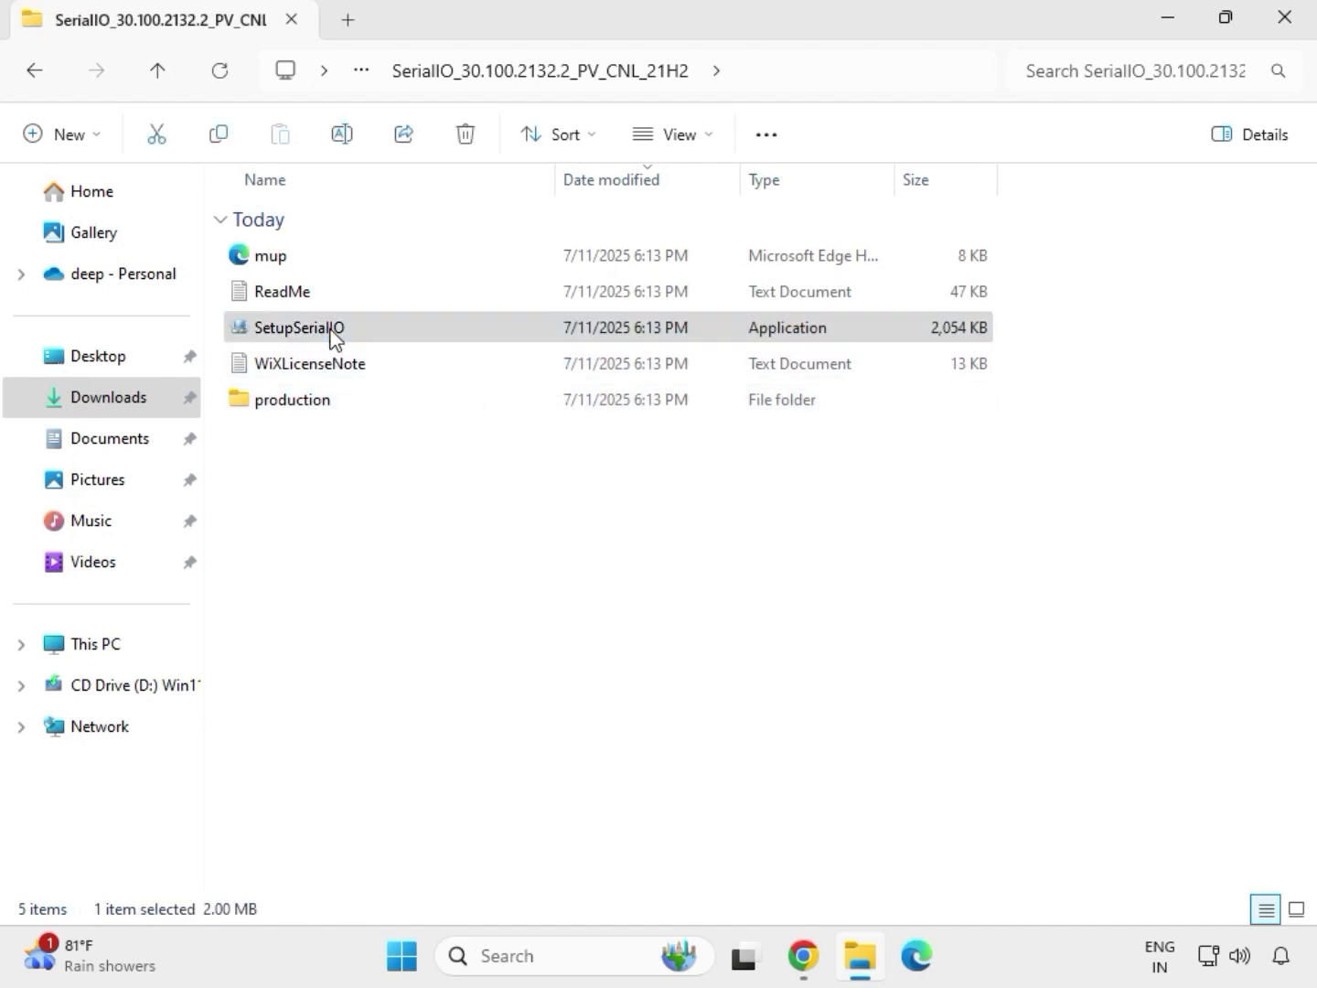
right_click(332, 337)
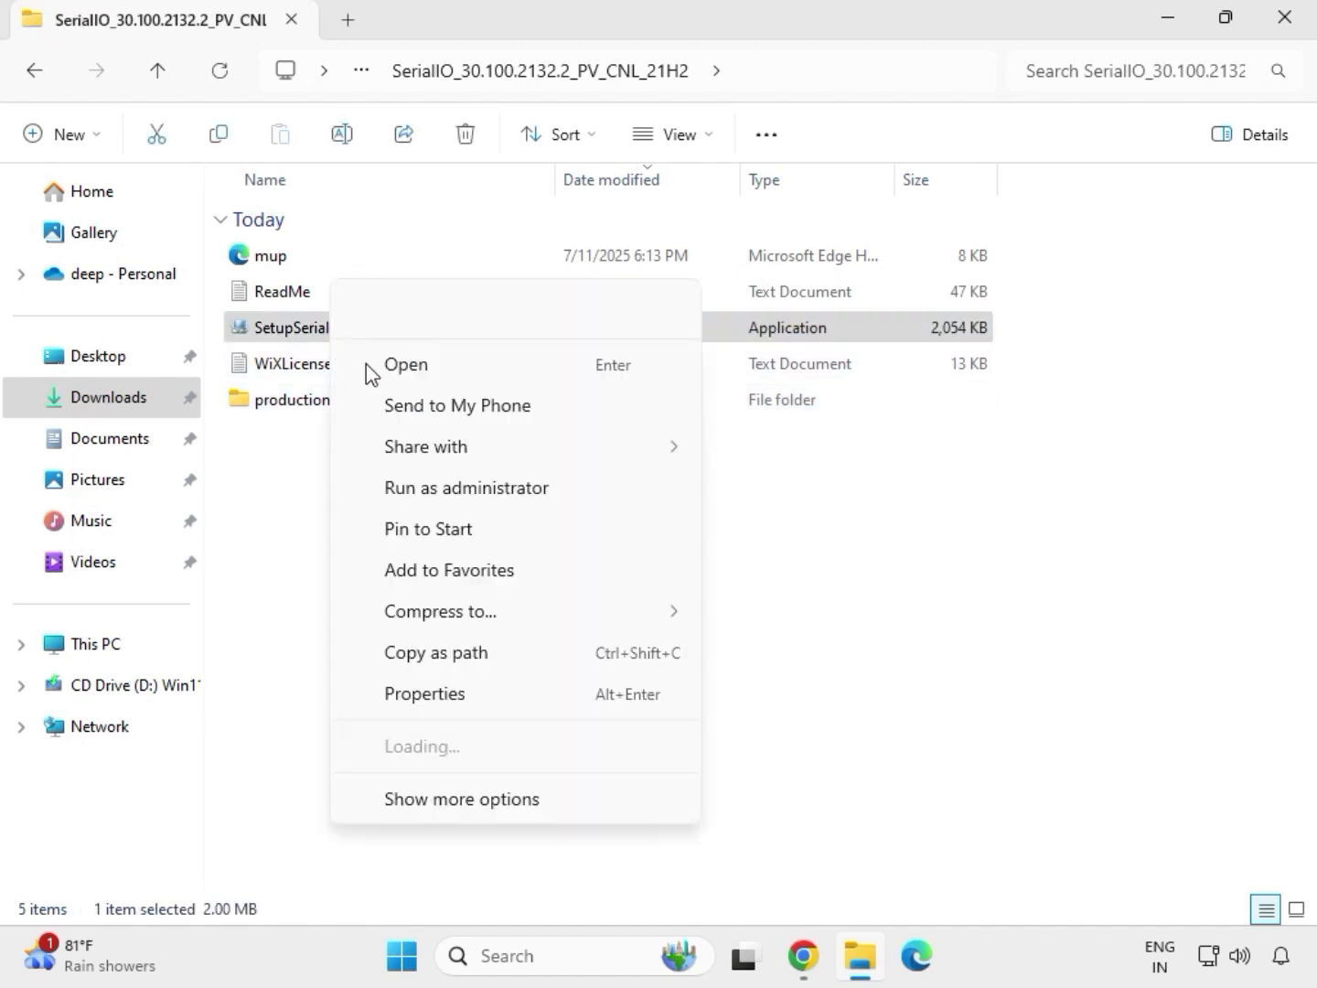
click(456, 490)
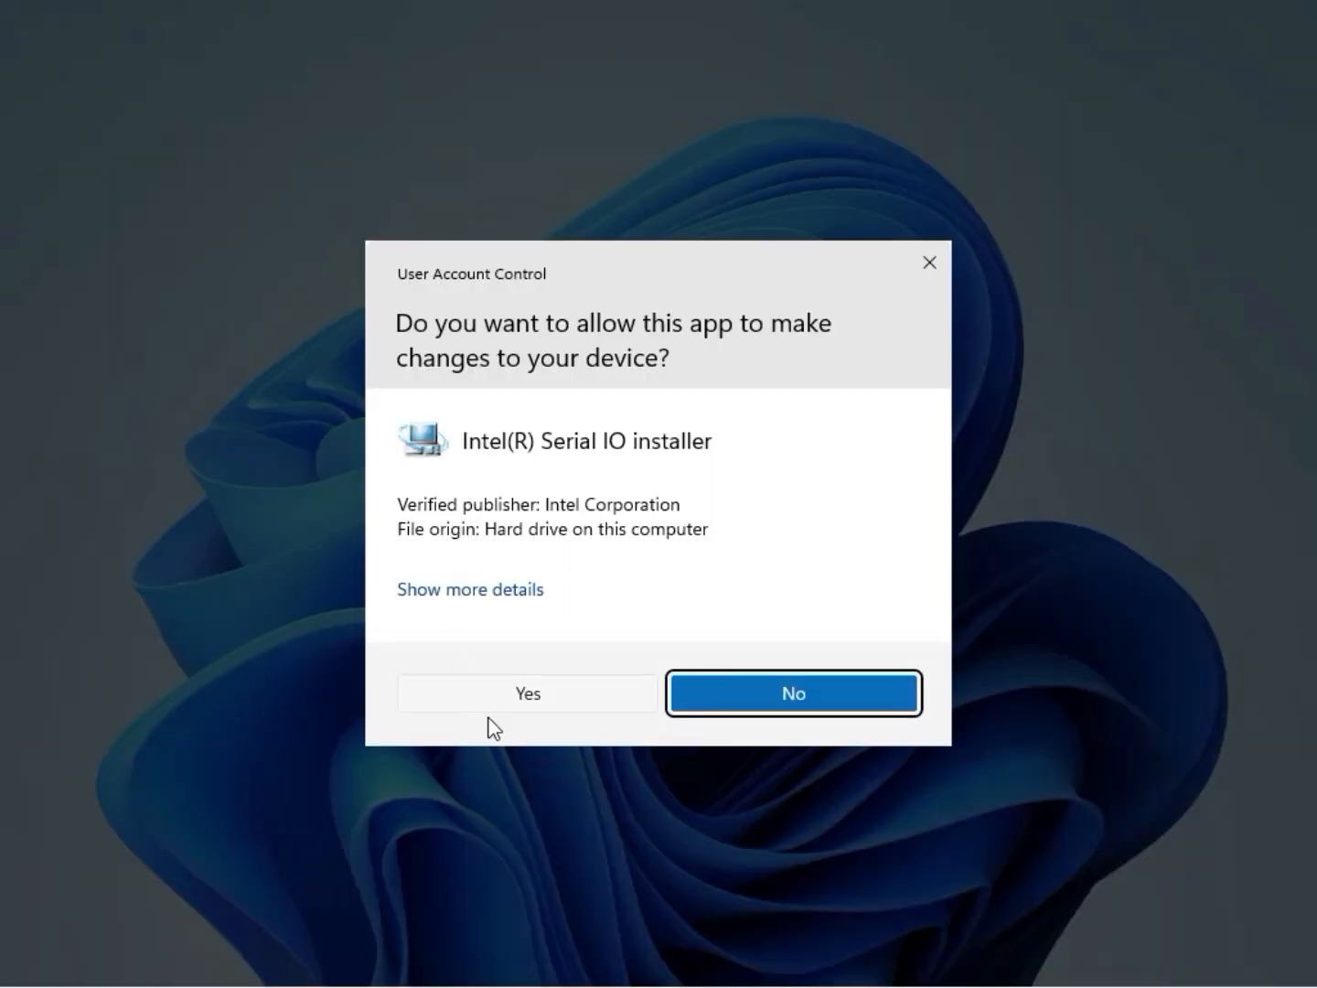
click(519, 692)
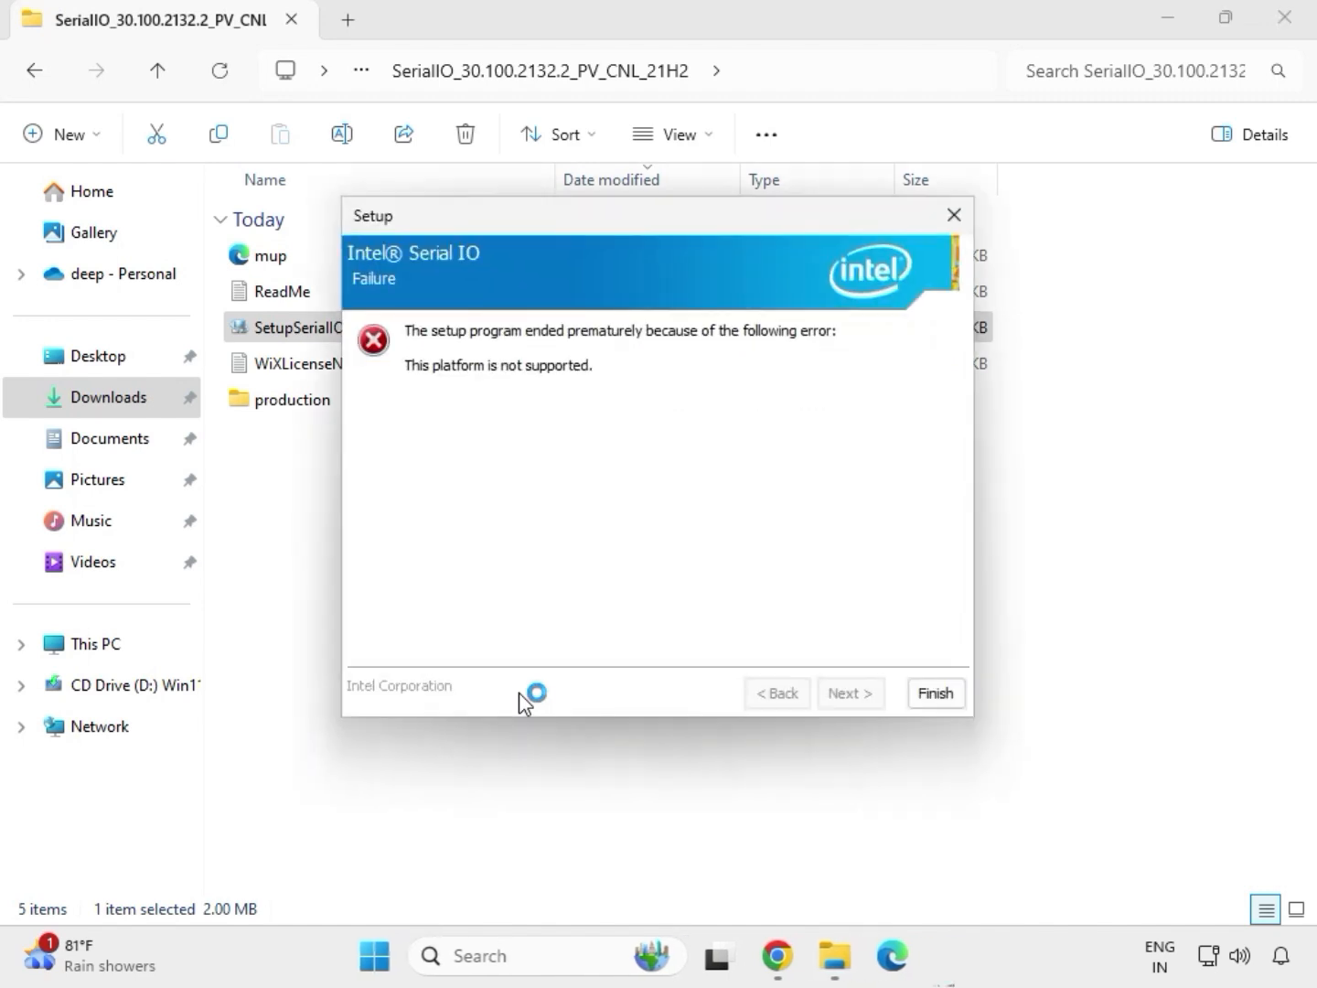
Step: Close the Intel Serial IO setup and return to the Downloads folder
click(935, 695)
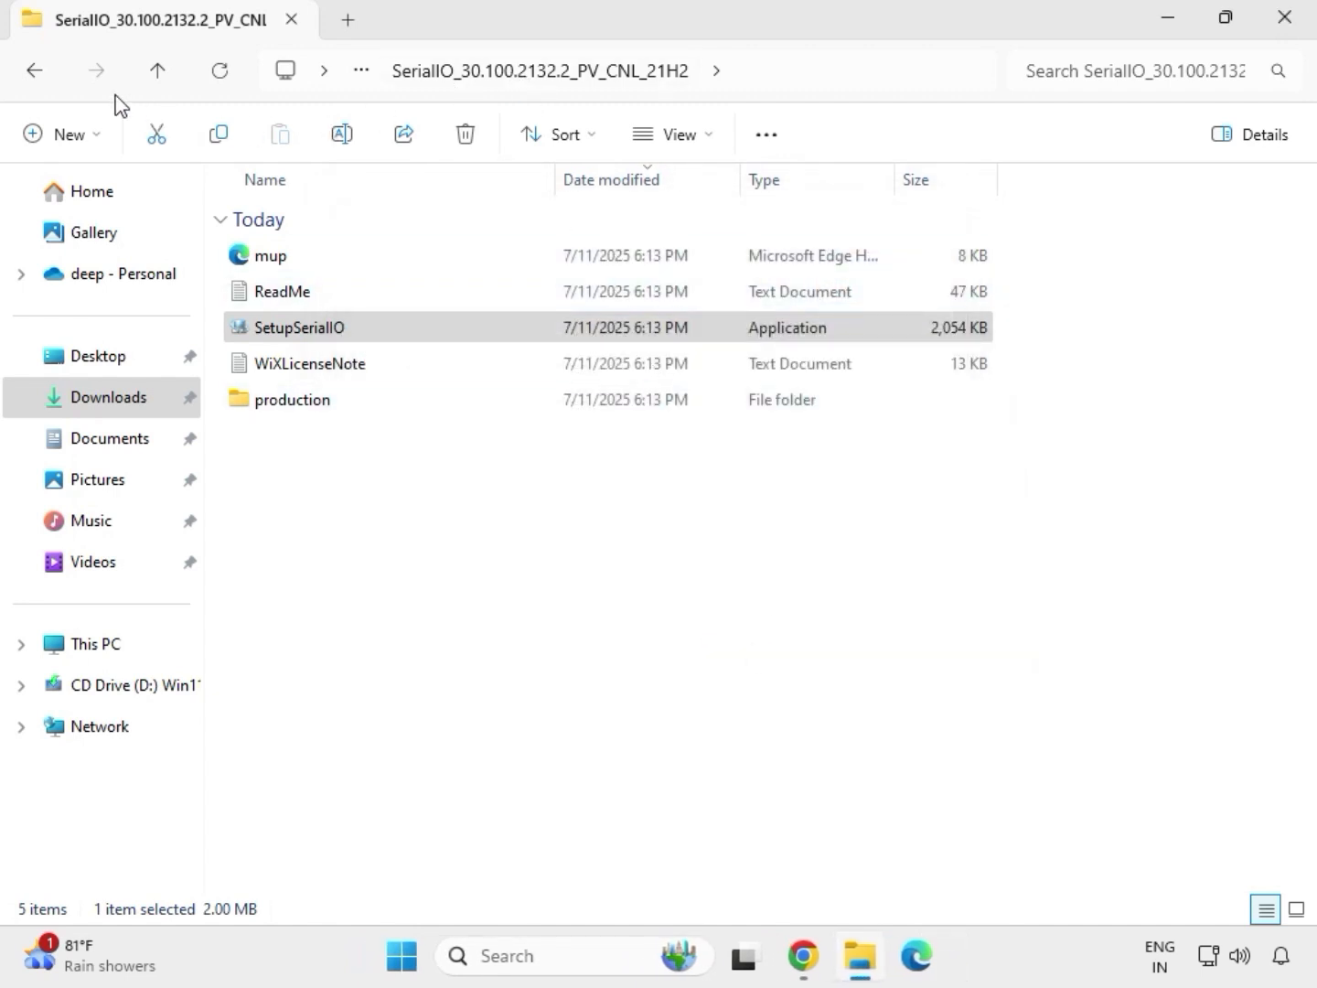
click(41, 77)
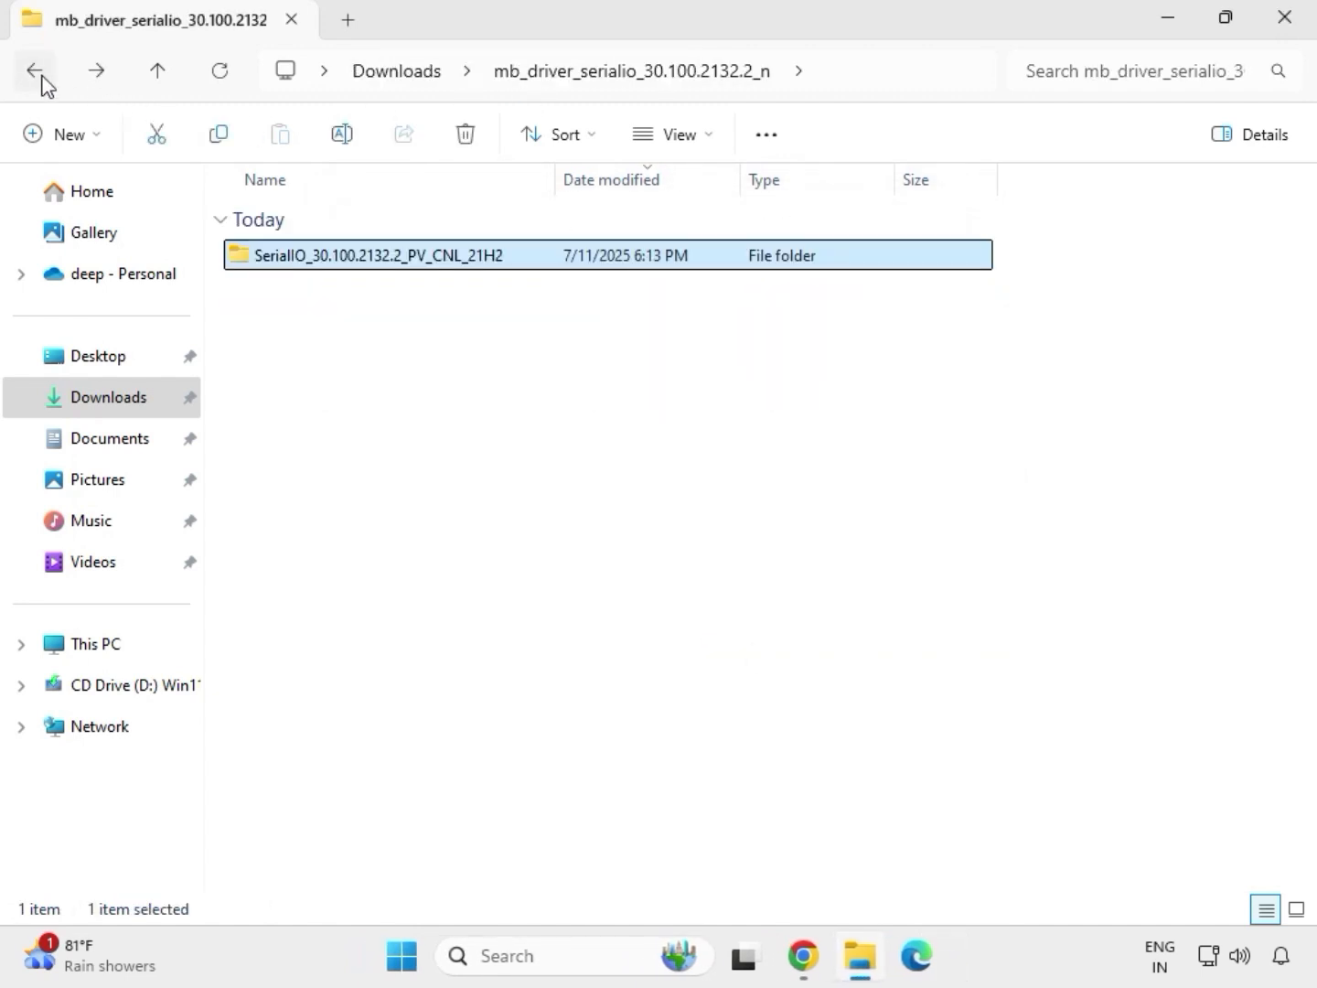
click(40, 77)
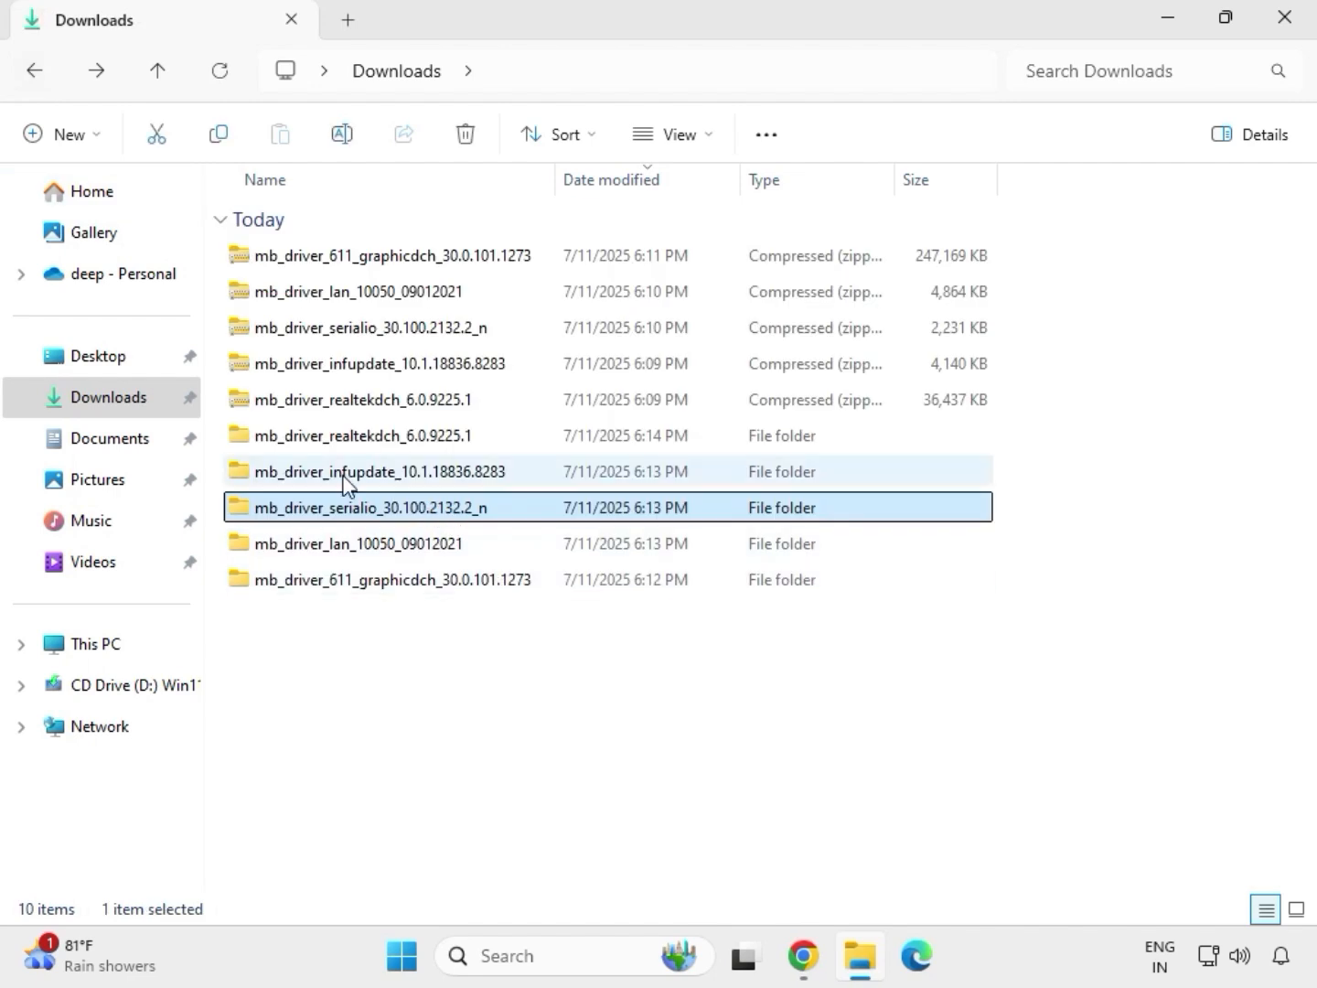
Step: Open the Chipset-10.1.18836.8283-Public-MUP folder inside mb_driver_infupdate_10.1.18836.8283, run SetupChipset as administrator and allow it to make changes
click(349, 475)
double_click(349, 474)
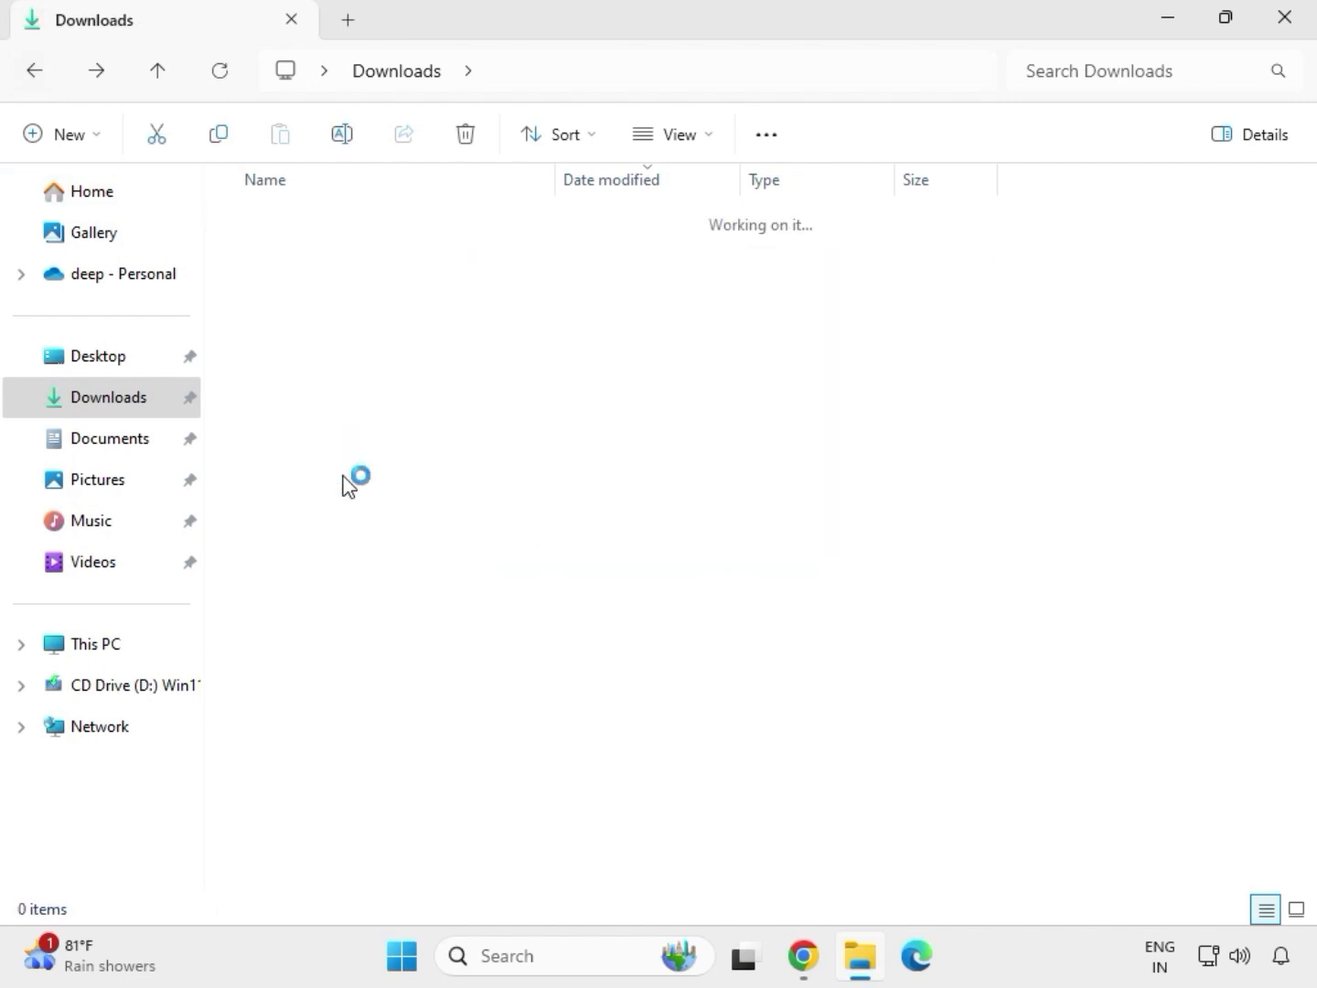
click(349, 258)
double_click(349, 259)
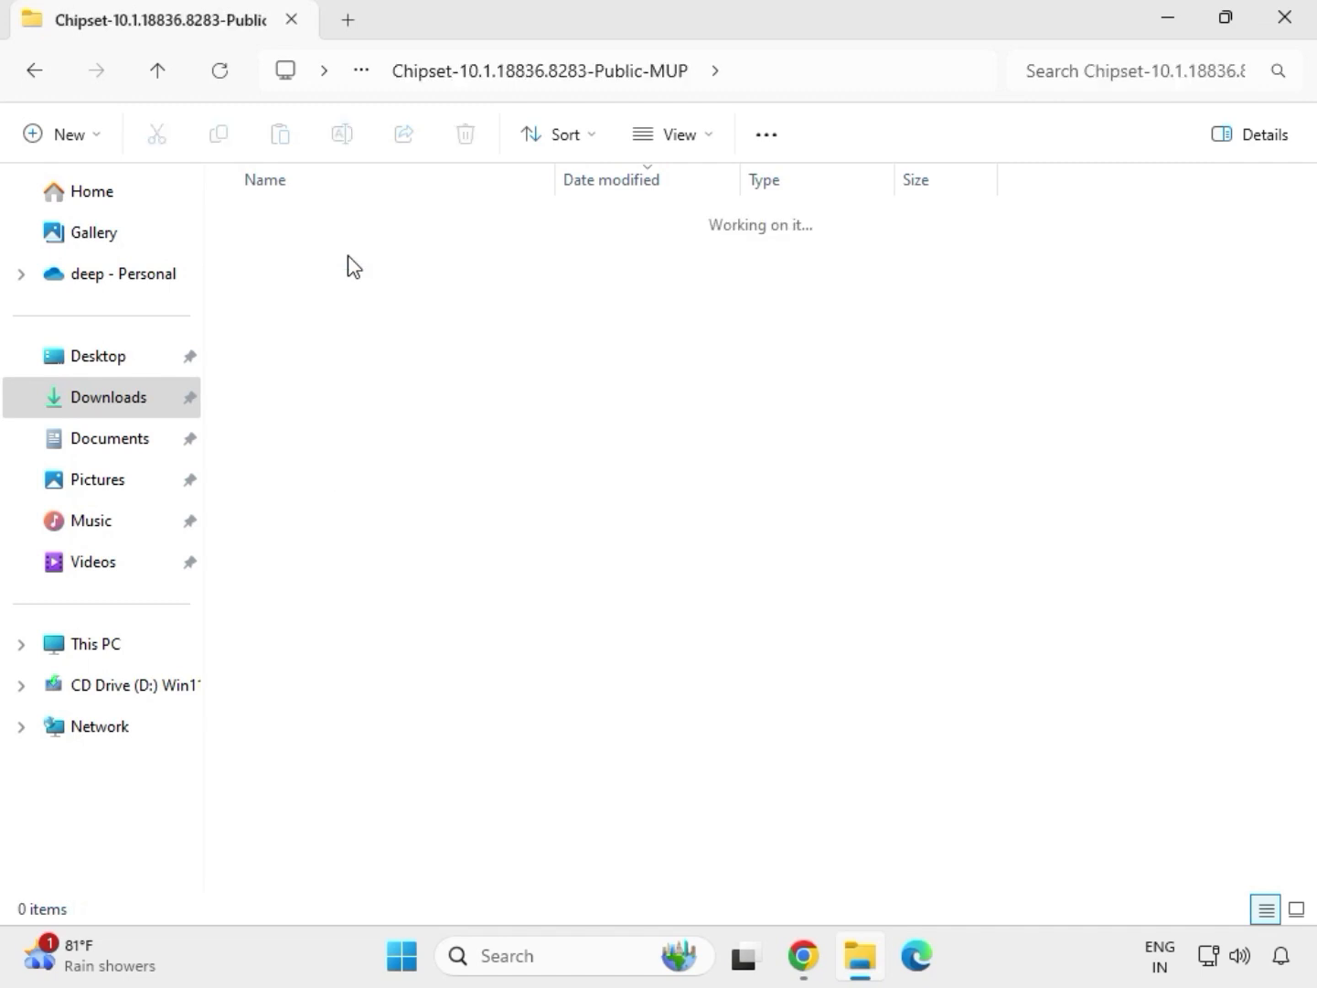
click(375, 302)
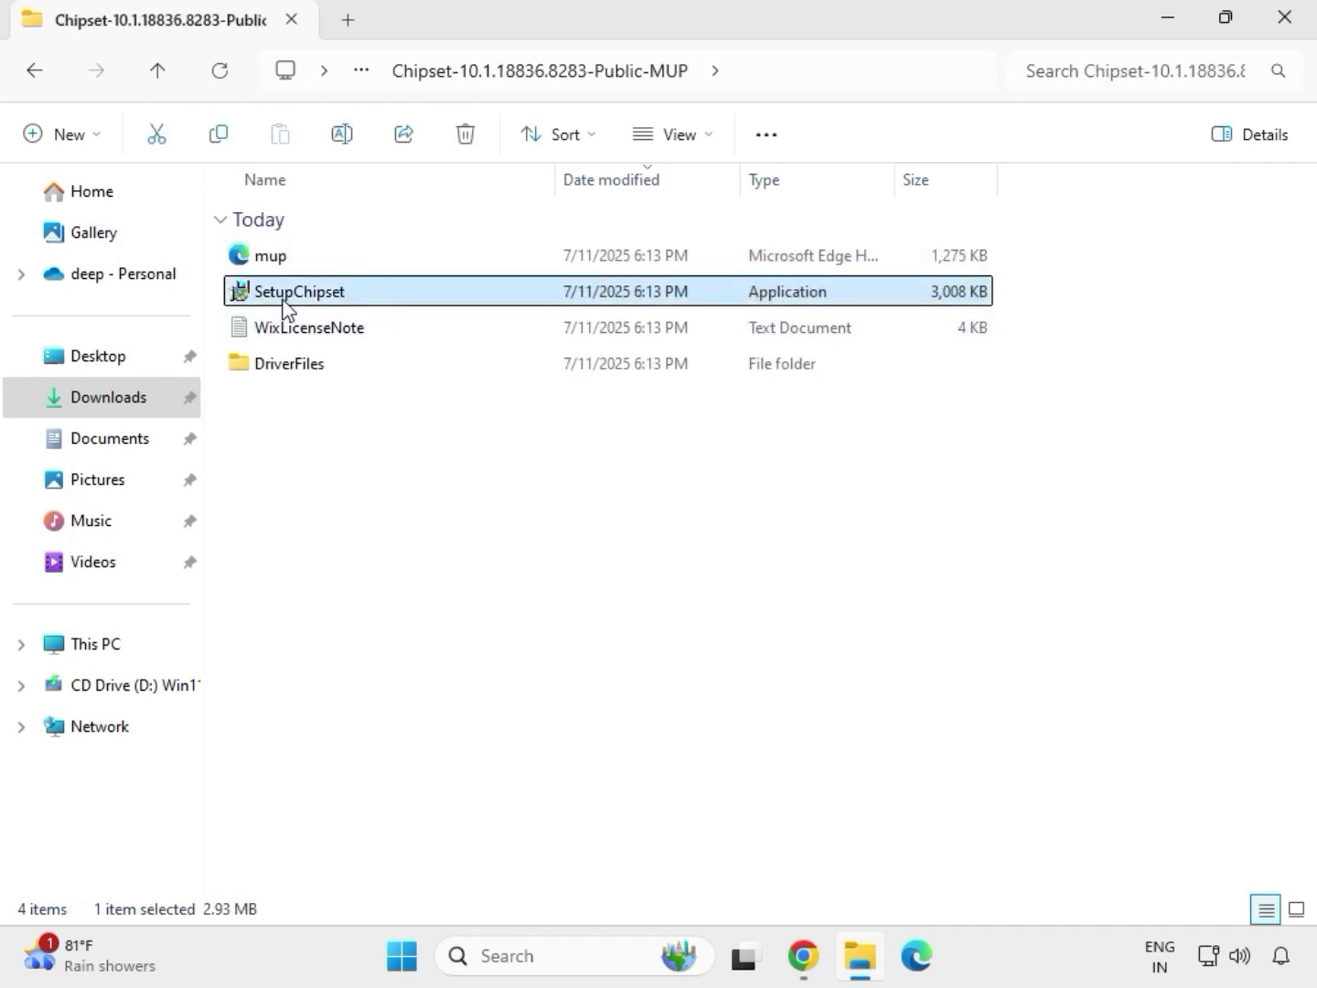
right_click(364, 306)
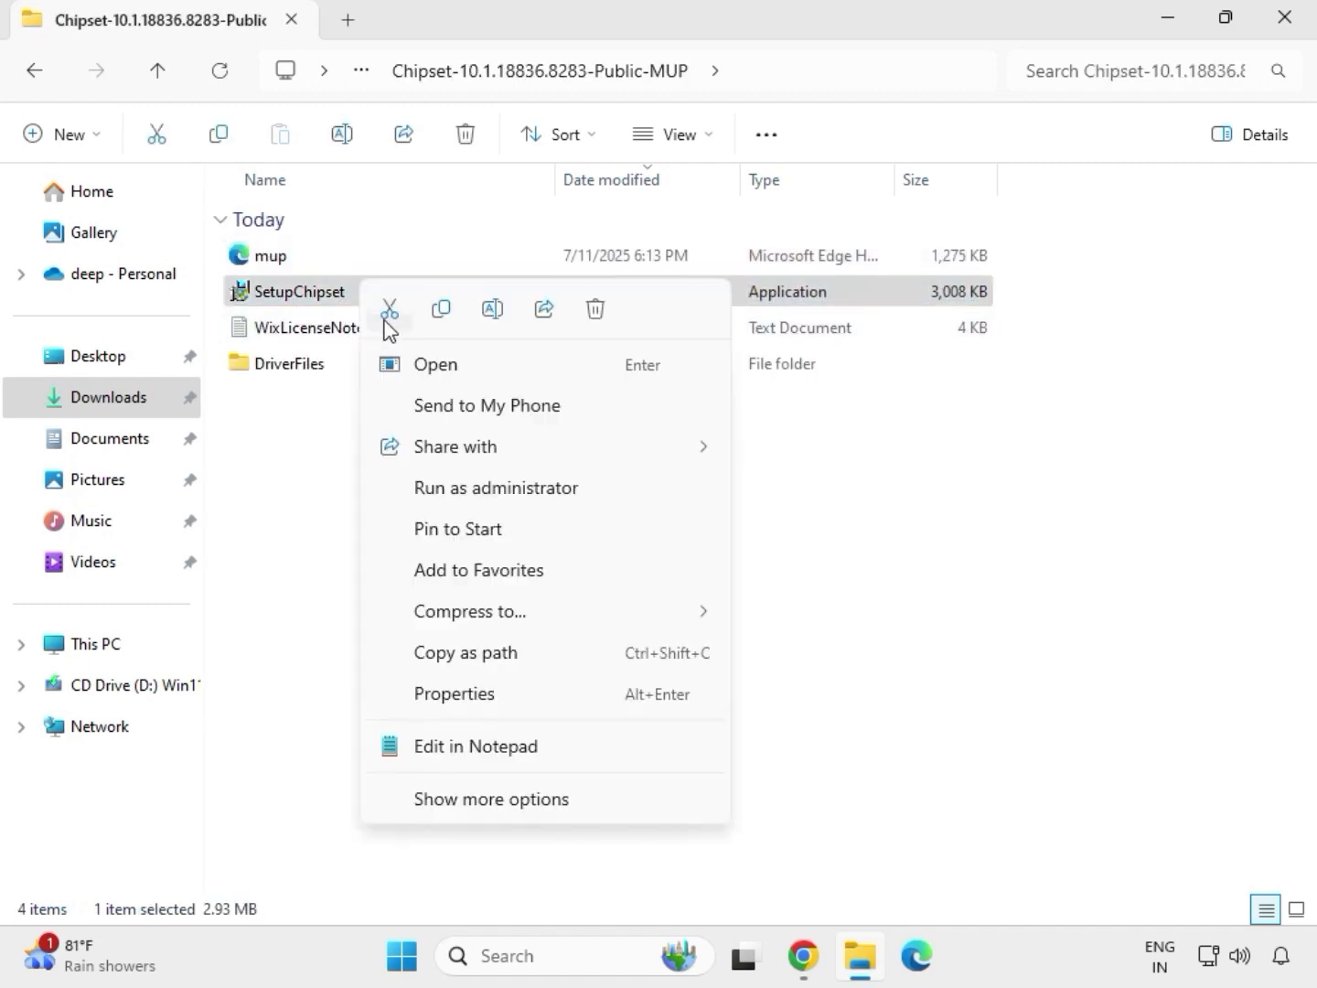
click(467, 486)
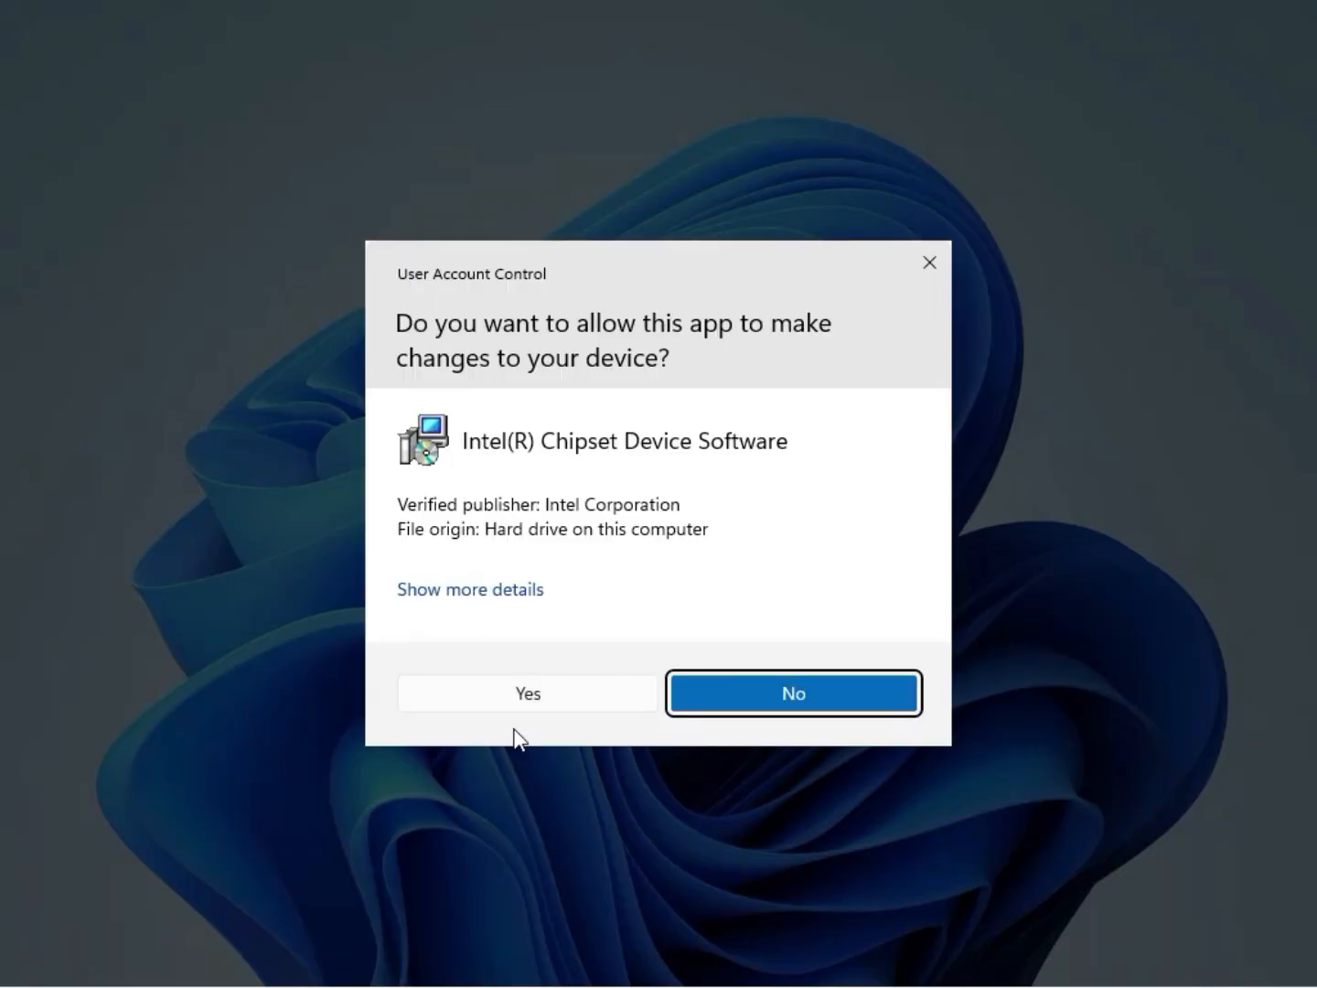
click(526, 705)
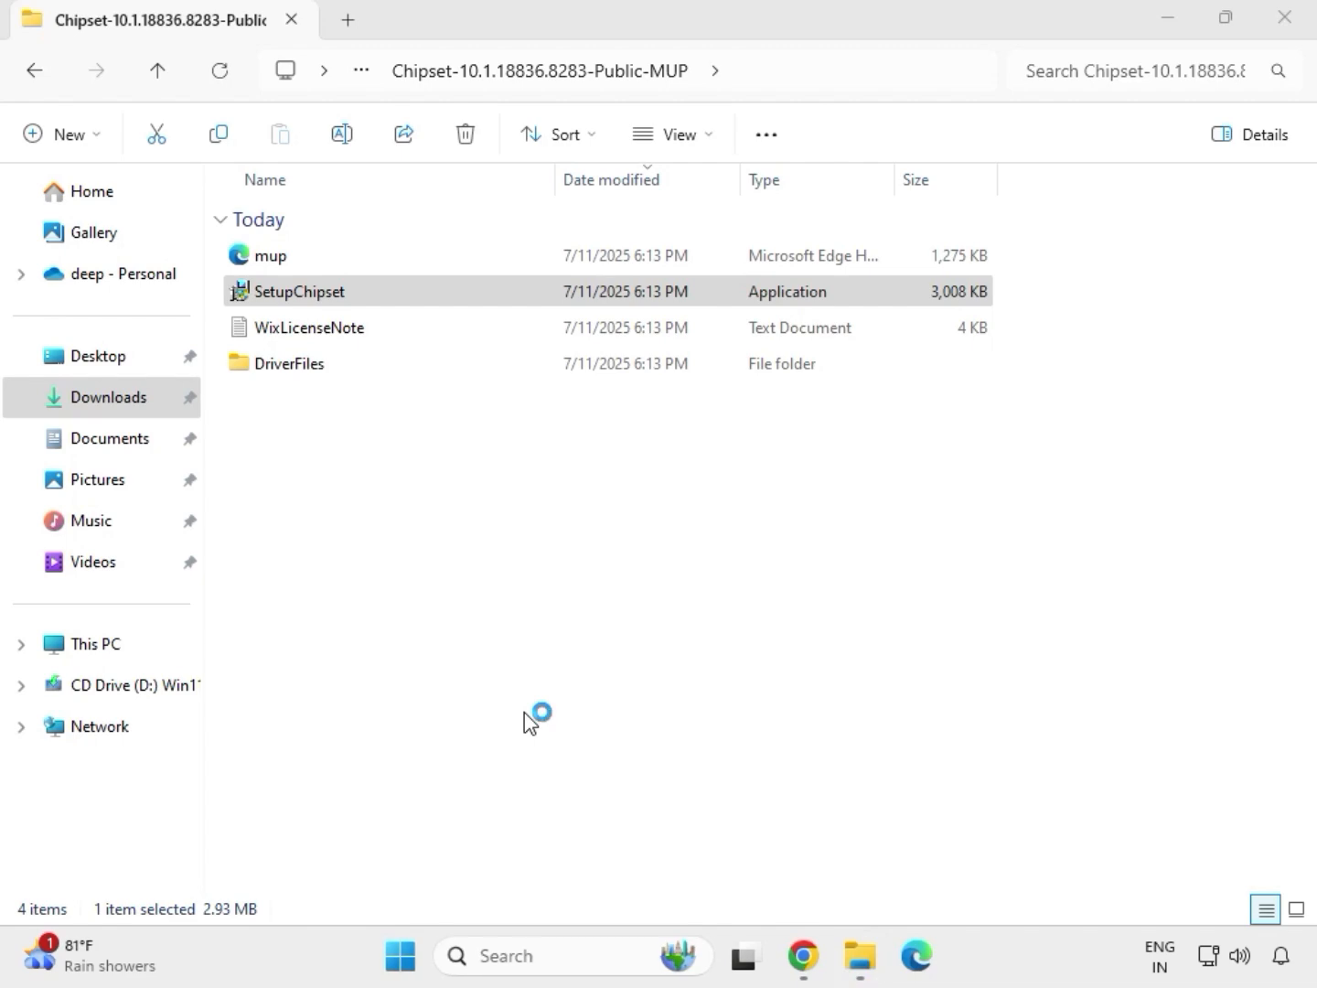
Step: Accept the Intel Chipset Device Software license, try to install the software, close the setup and return to the Downloads folder
click(773, 686)
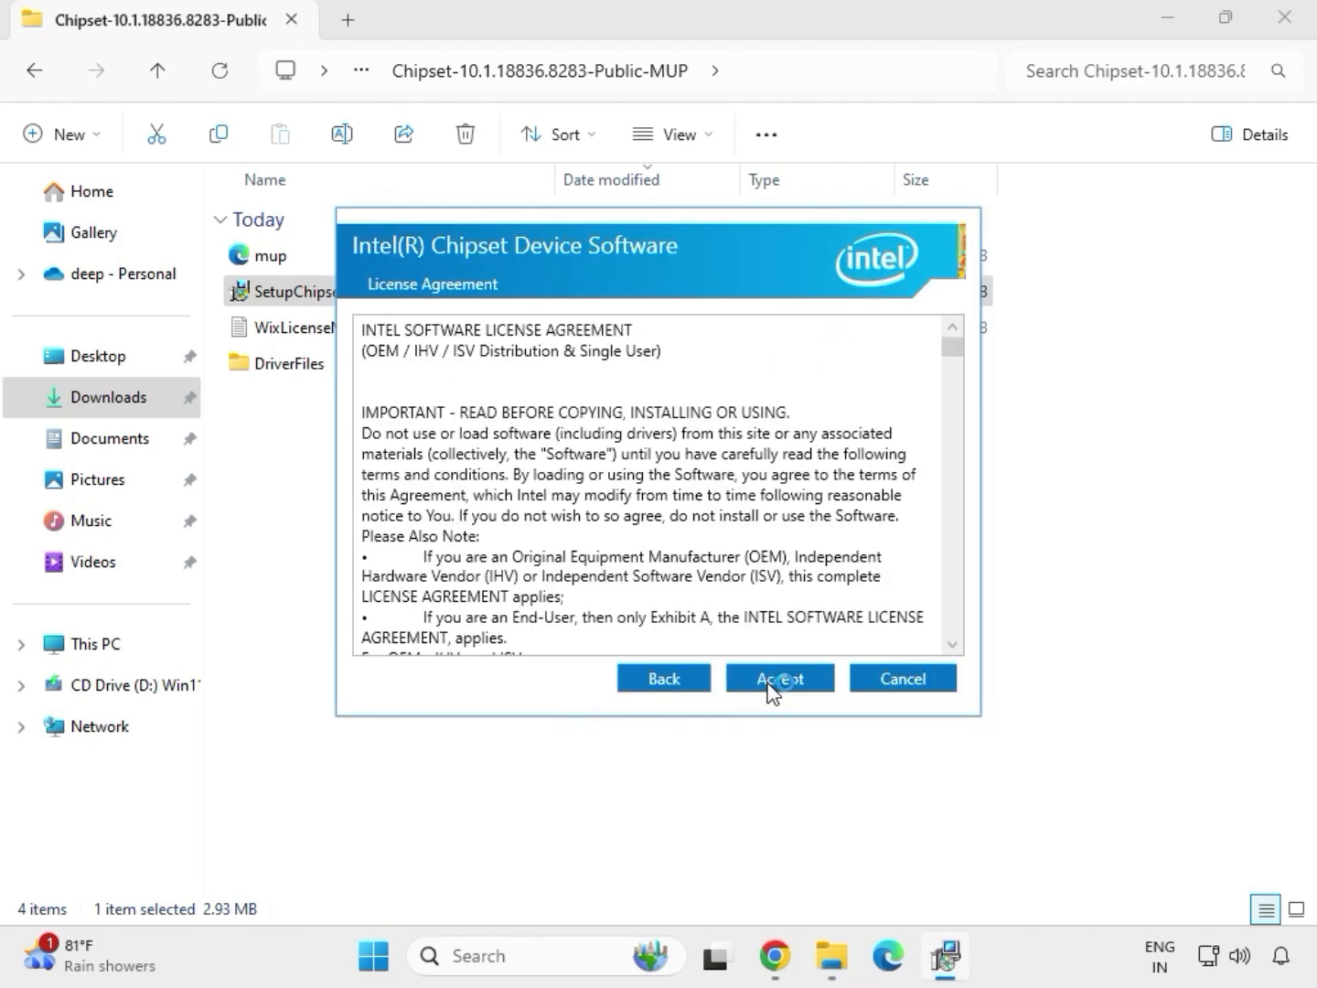
click(773, 687)
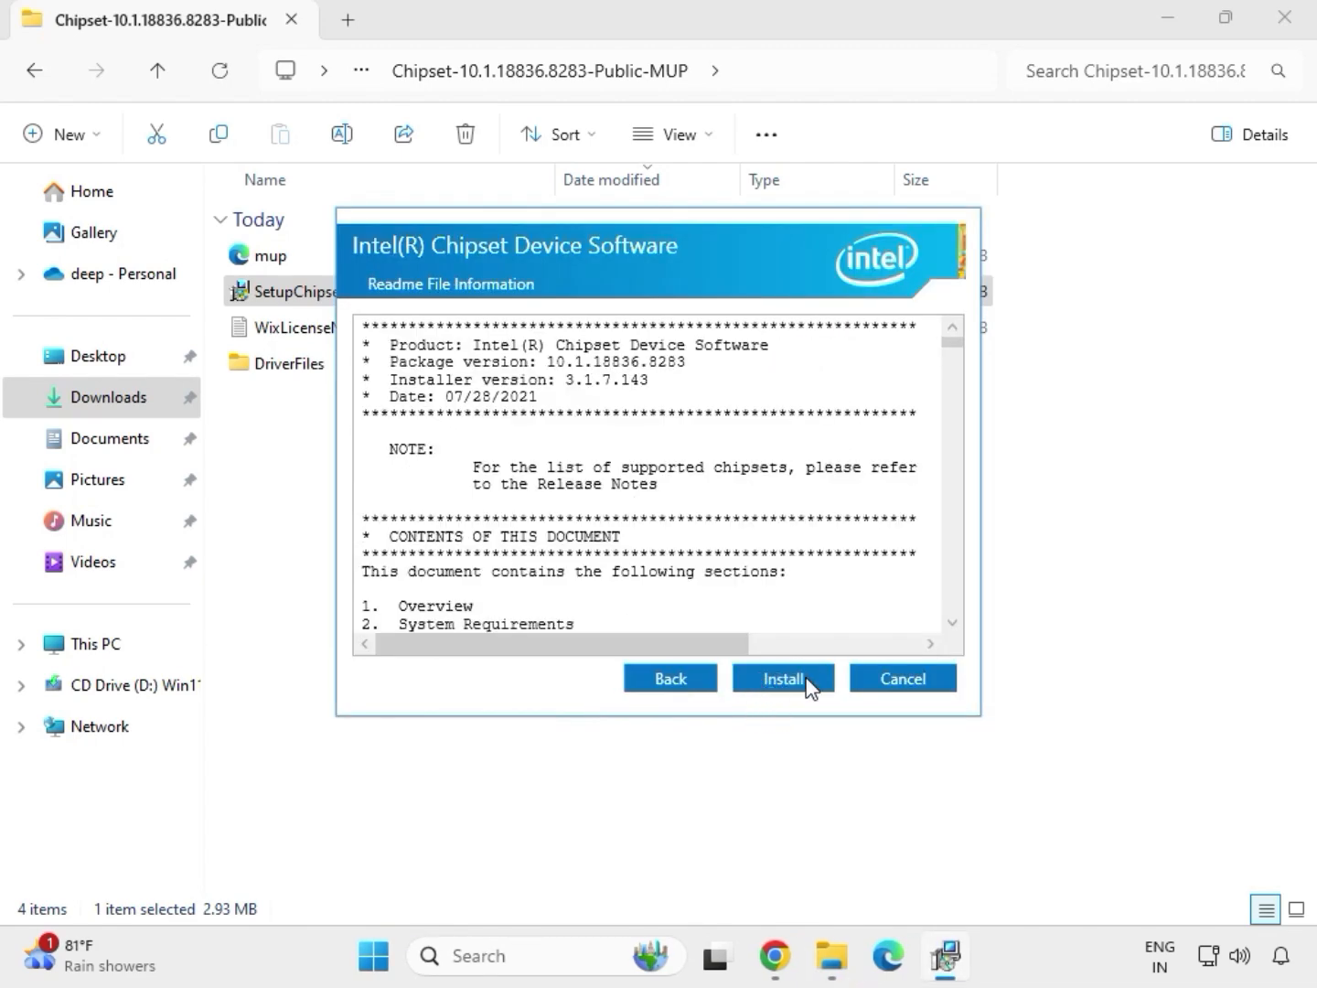
click(784, 680)
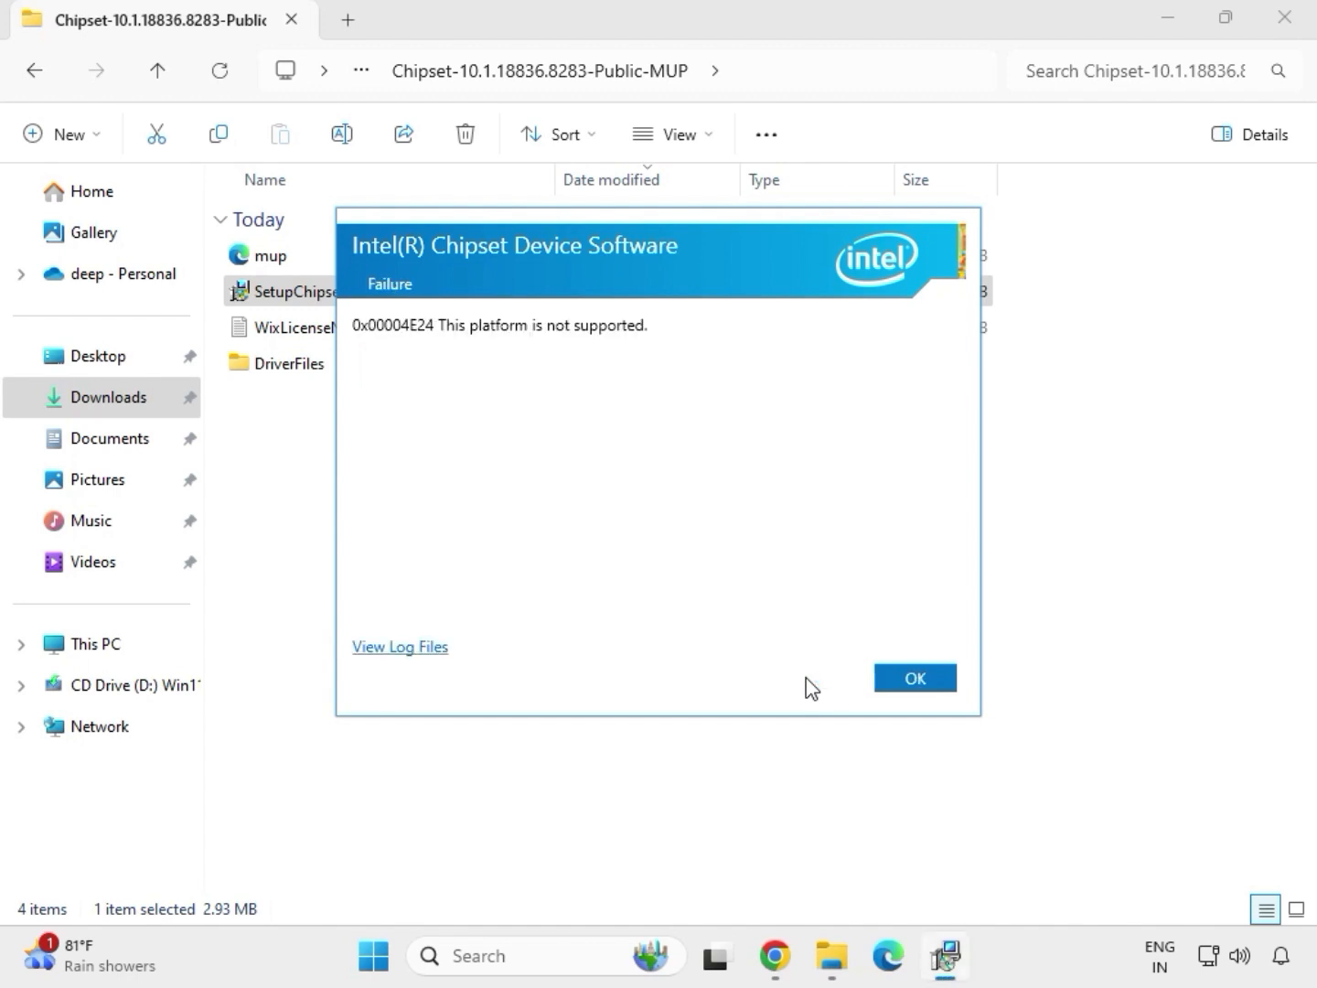
click(889, 686)
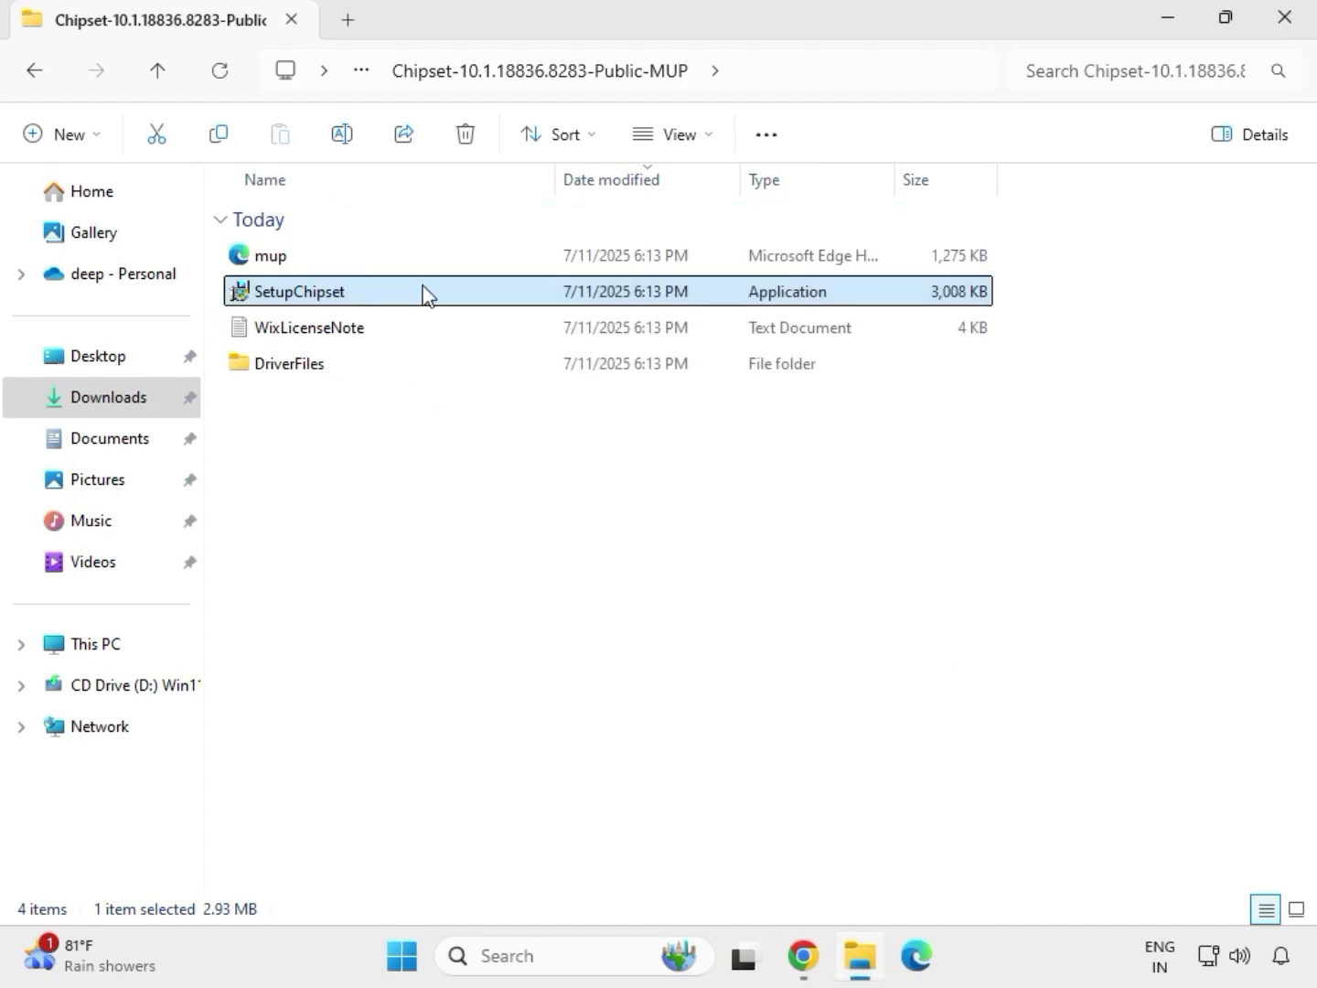
key(BackSpace)
key(BackSpace)
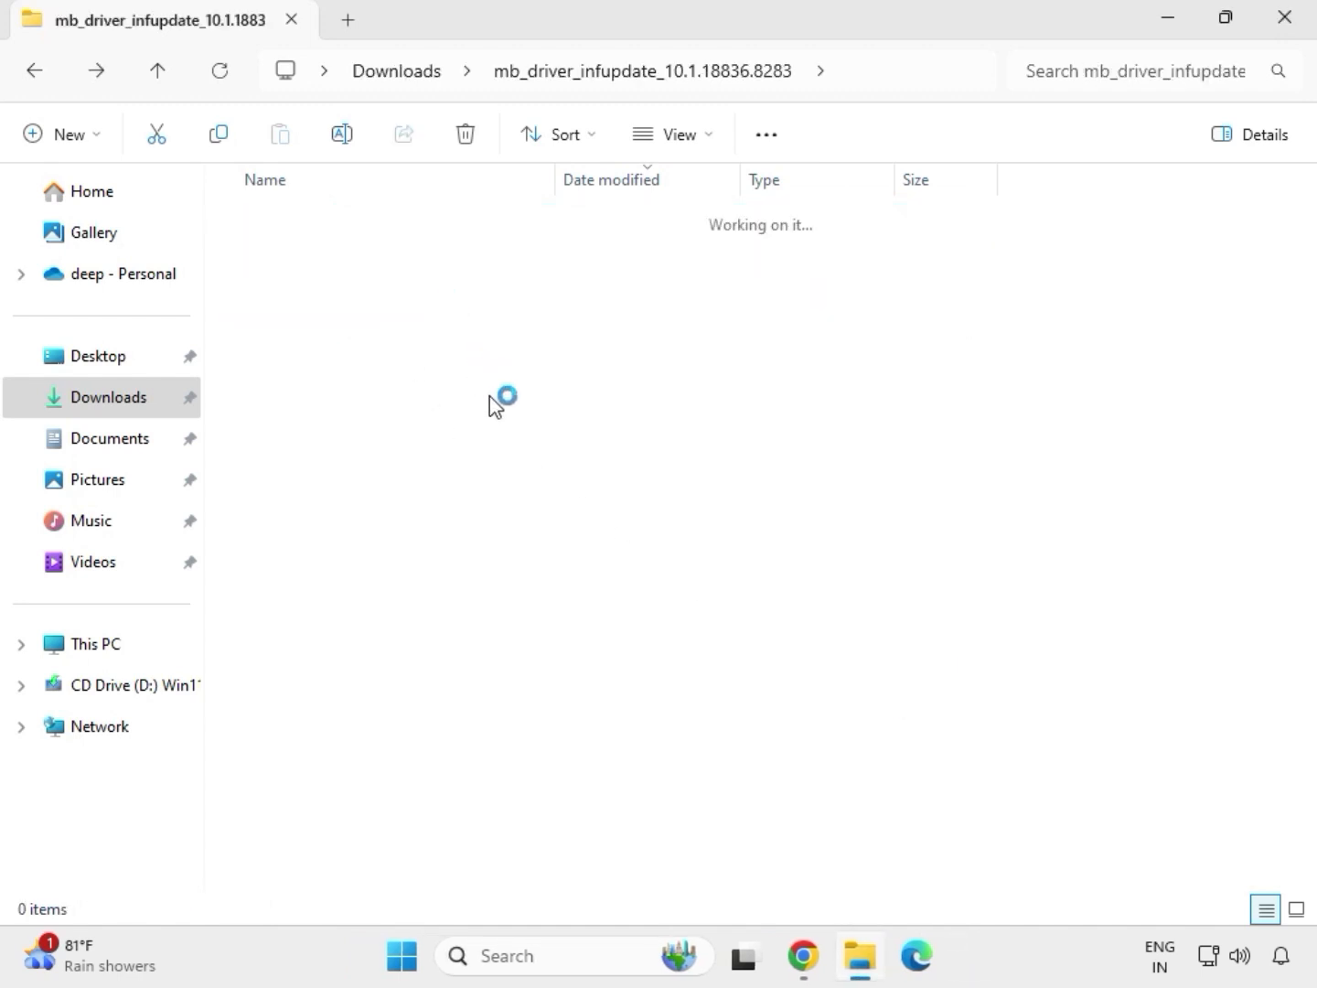
Step: Look inside the extracted mb_driver_realtekdch_6.0.9225.1 folder, return to Downloads and select the mb_driver_611_graphicdch_30.0.101.1273 folder
click(491, 439)
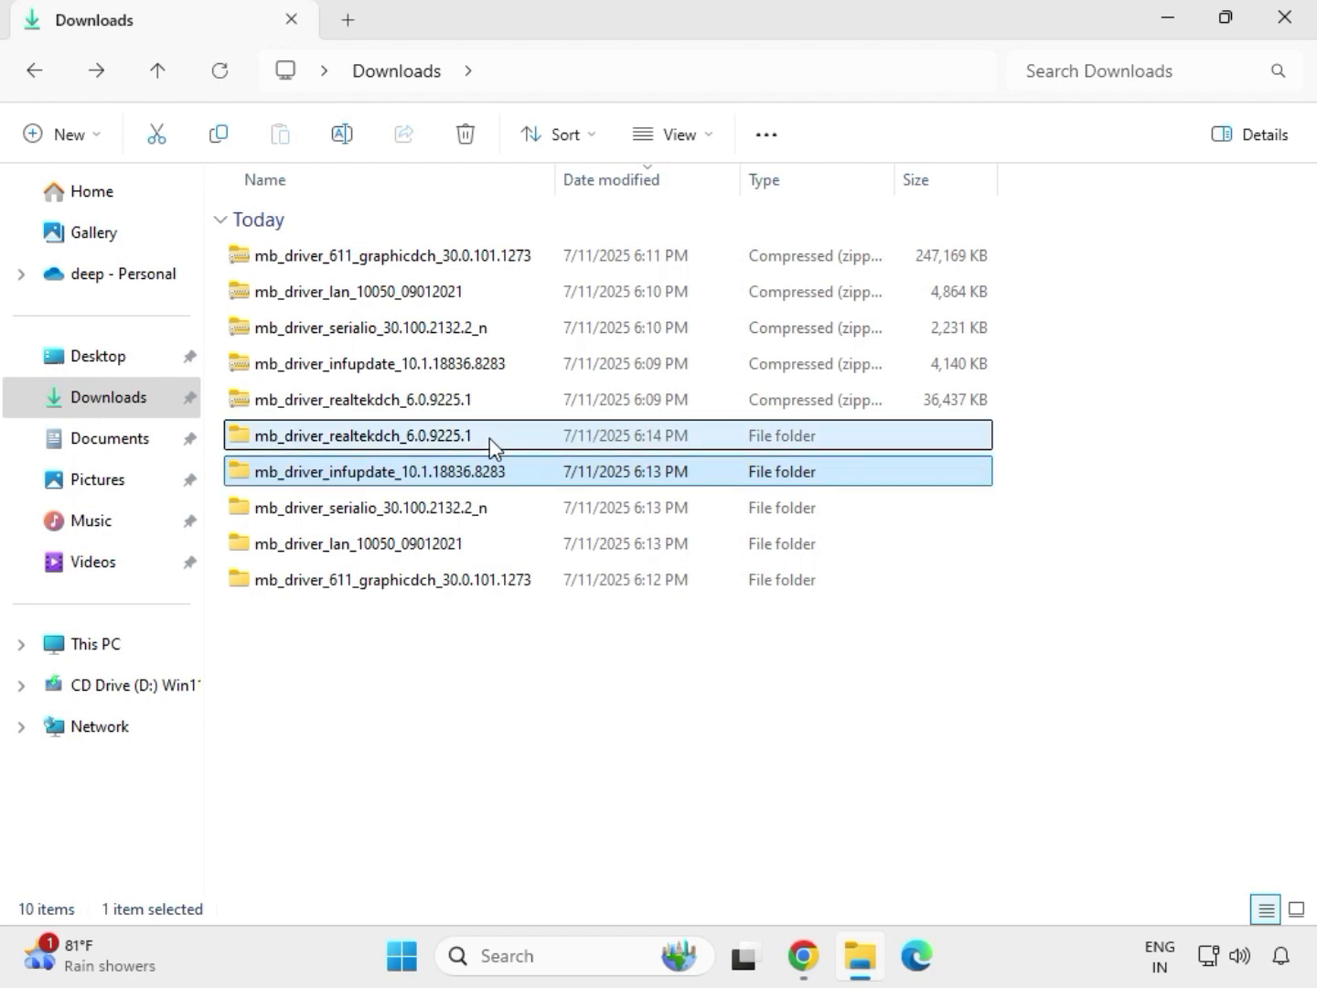
double_click(490, 439)
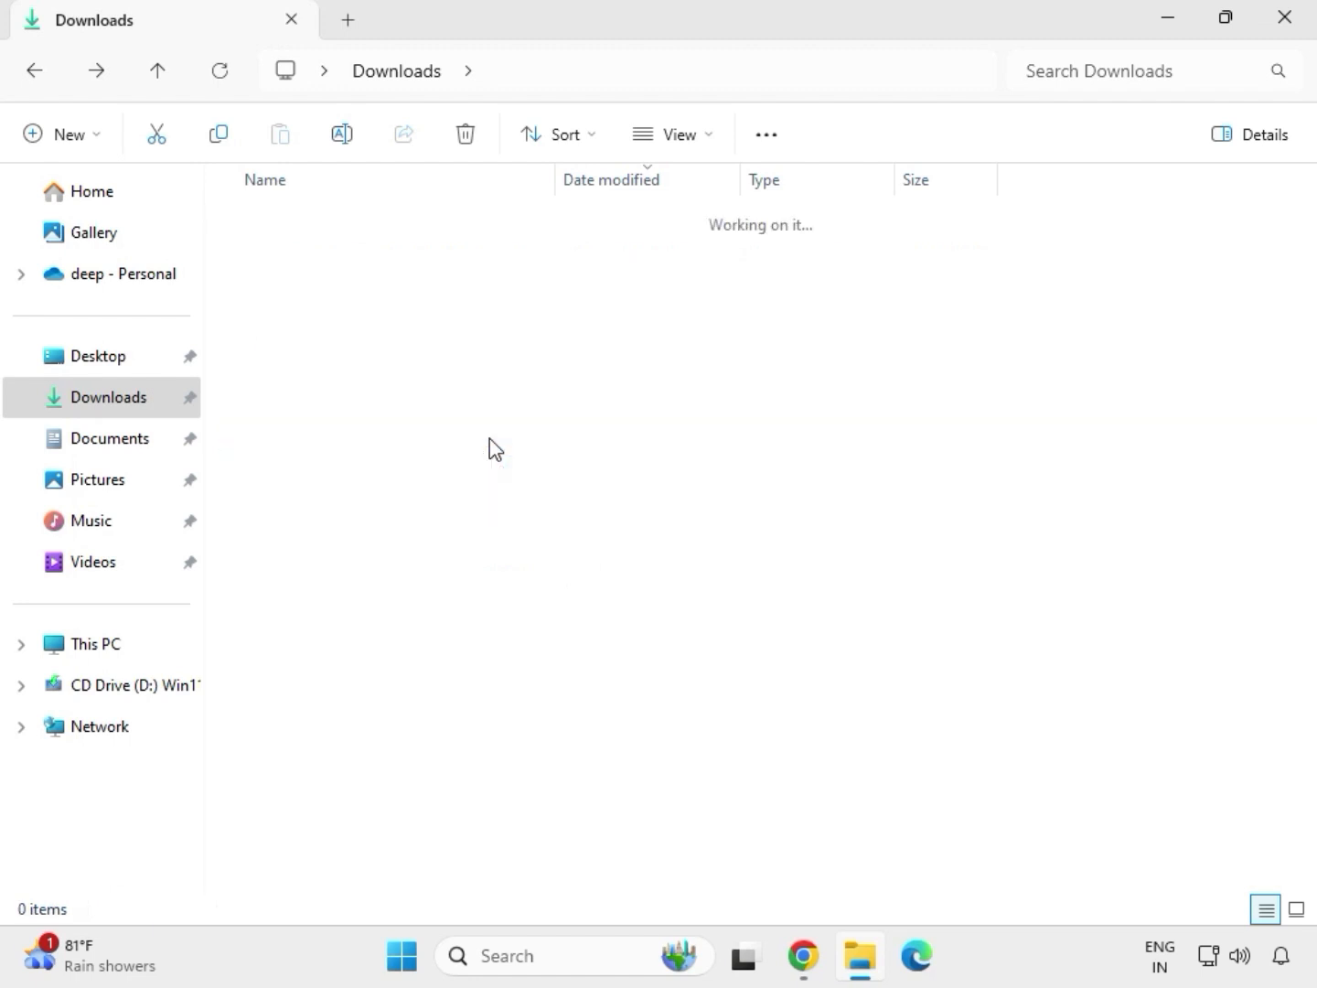
click(409, 78)
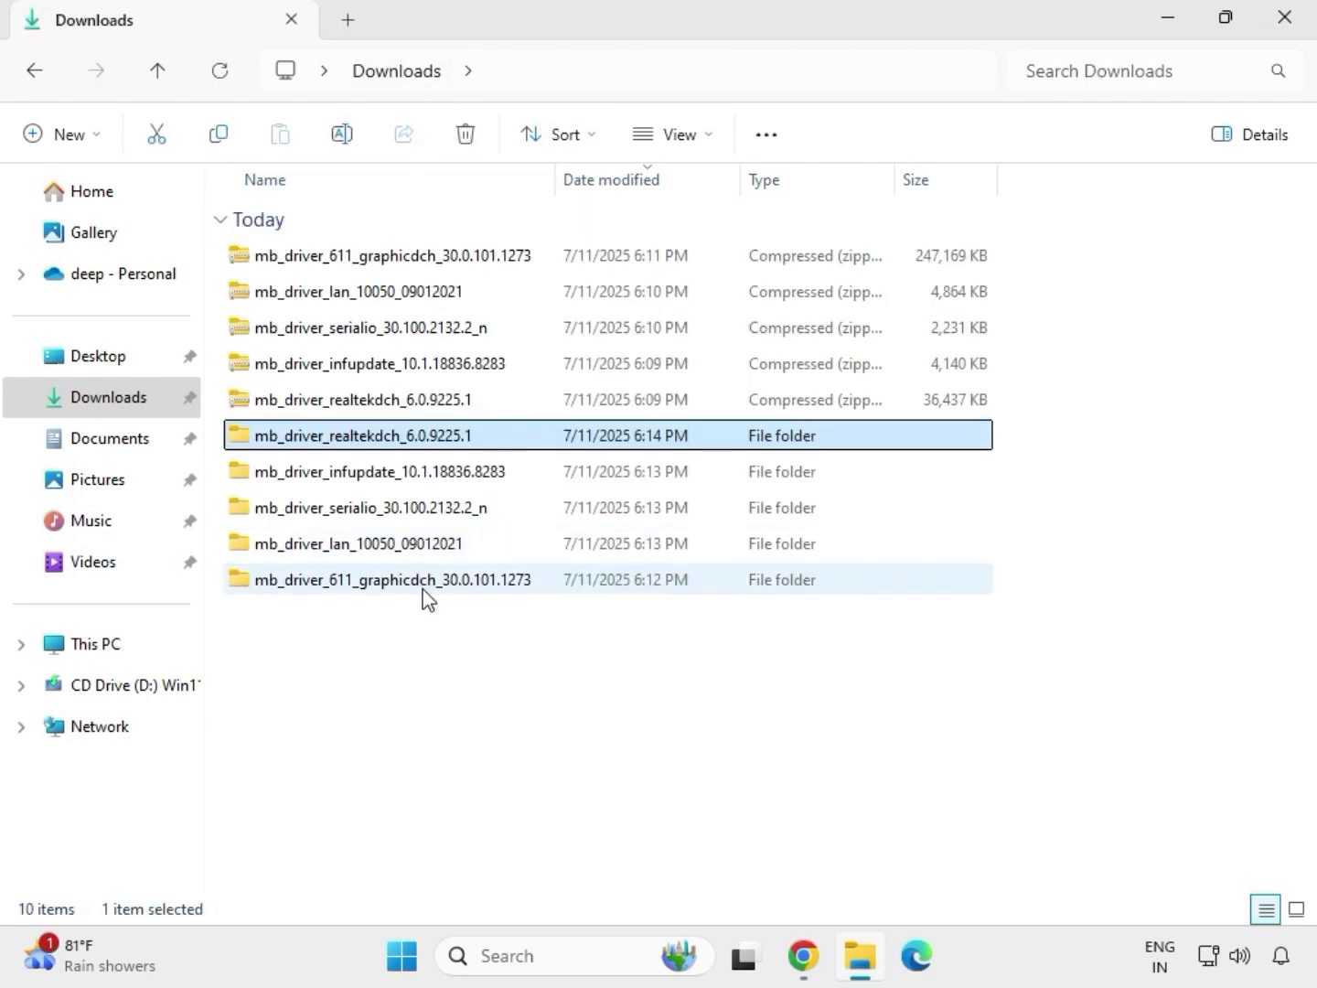
click(402, 586)
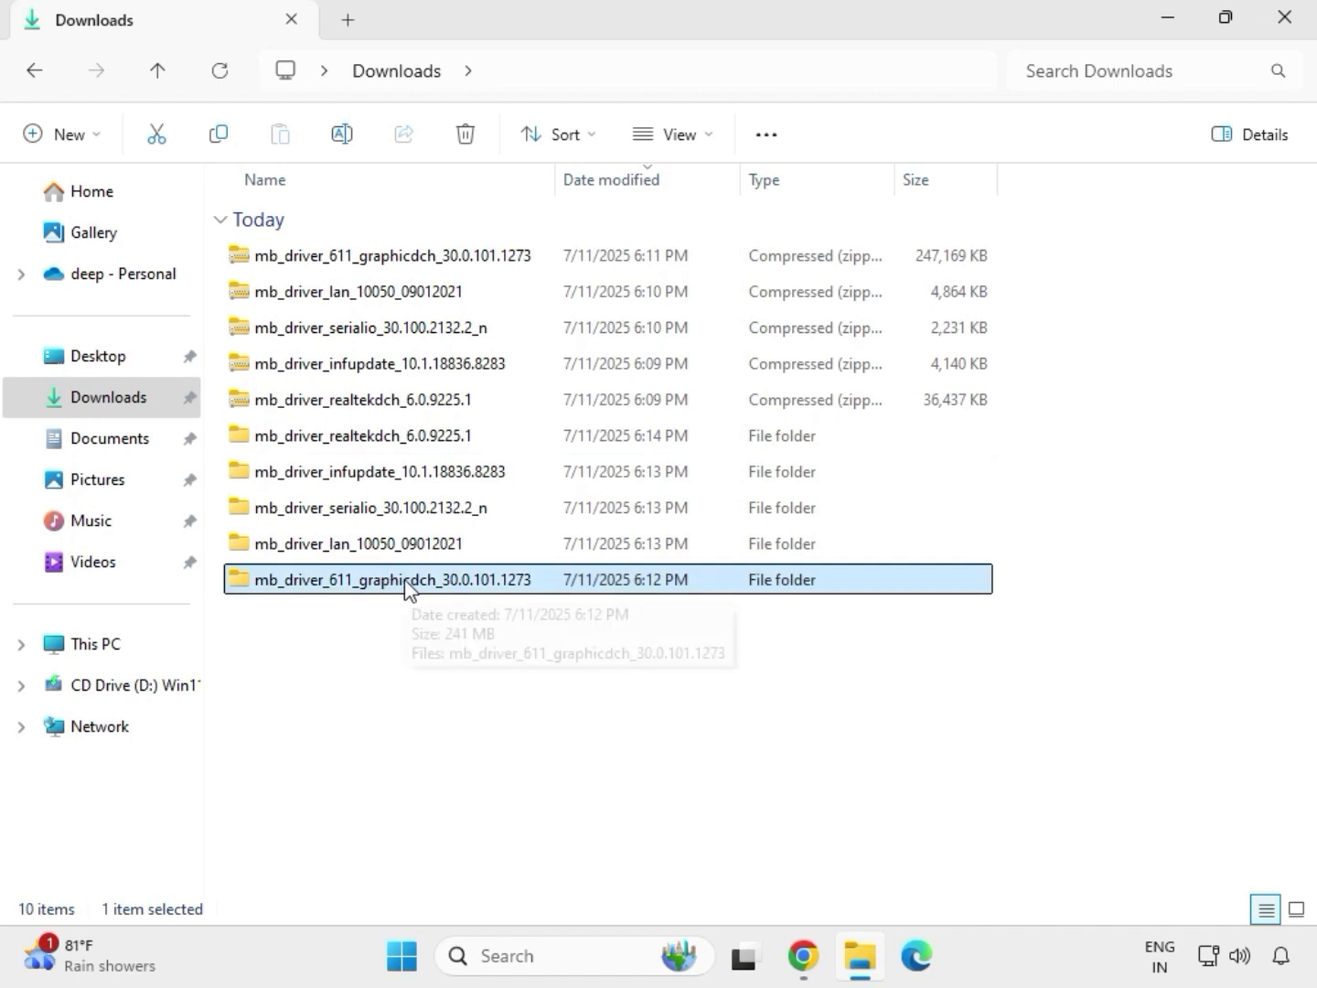
Step: Run the mb_driver_611_graphicdch_30.0.101.1273 application from its extracted folder as administrator, allow it to make changes and return to the Downloads folder
double_click(405, 588)
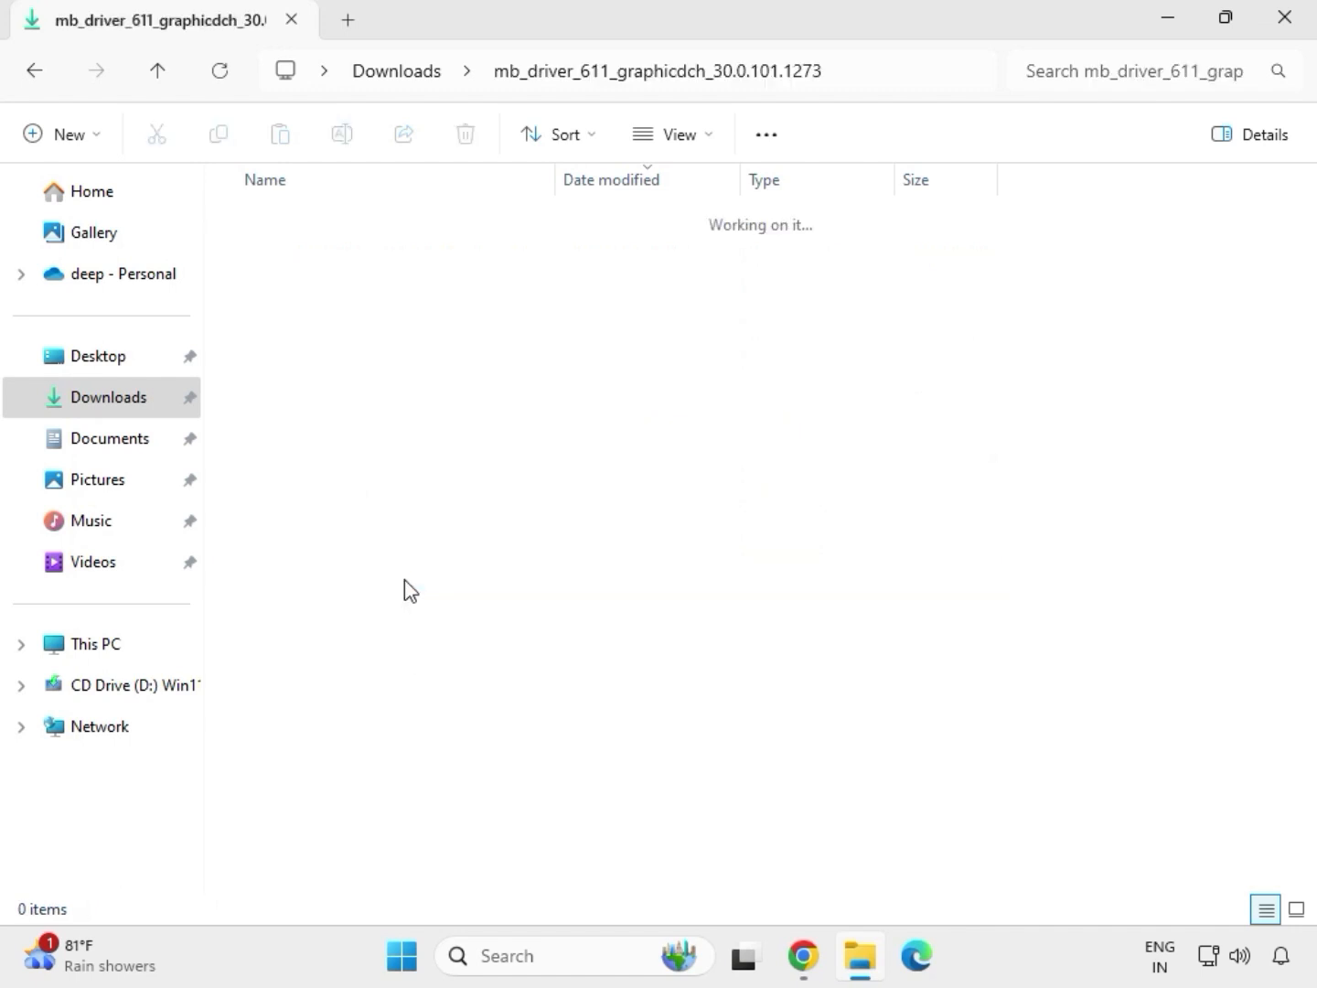
click(364, 264)
right_click(376, 287)
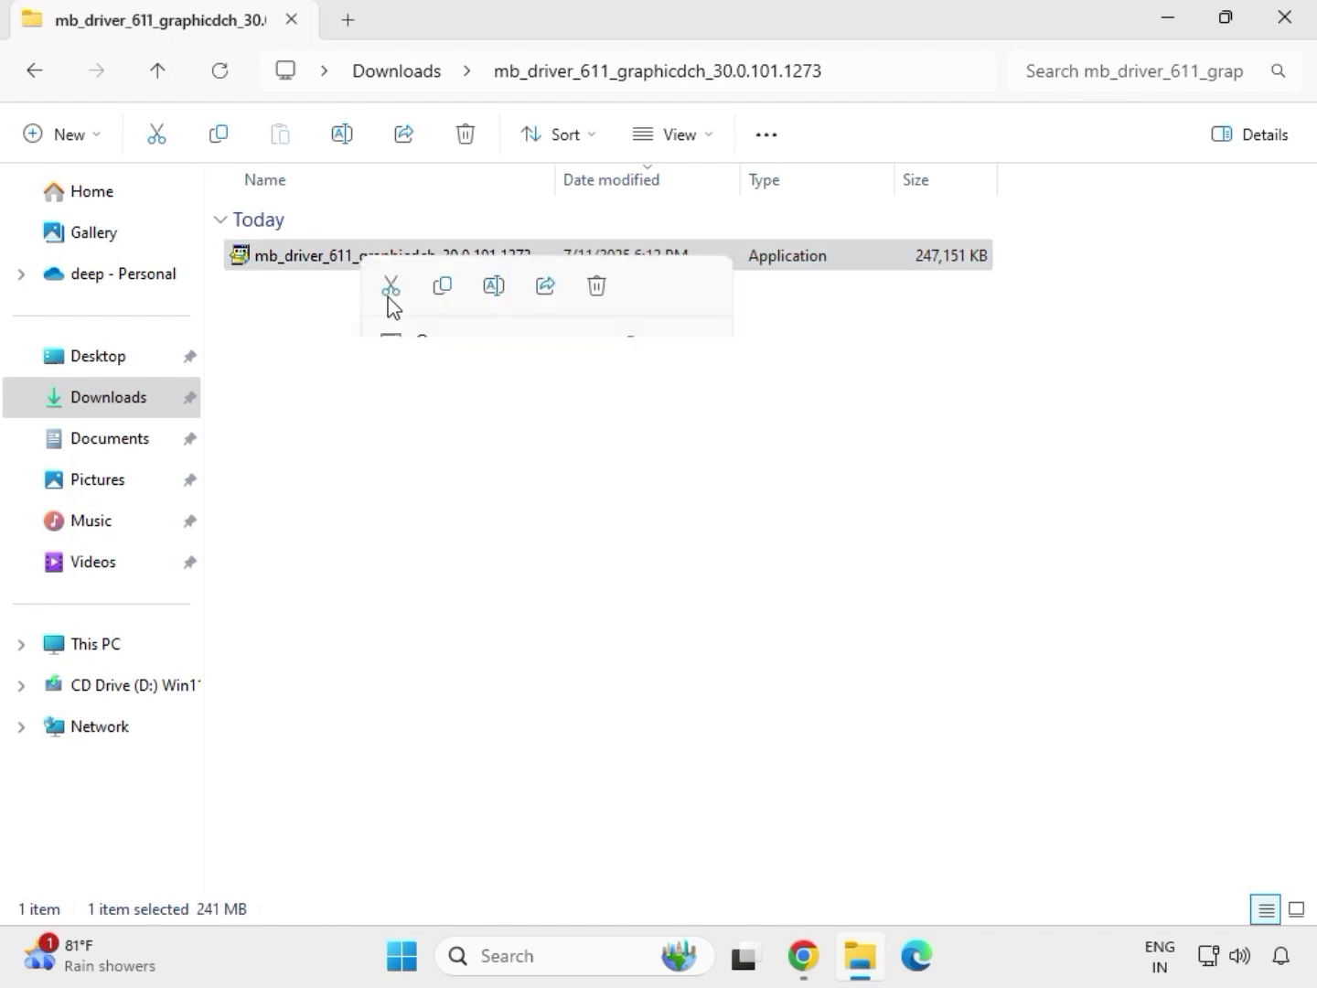
click(501, 465)
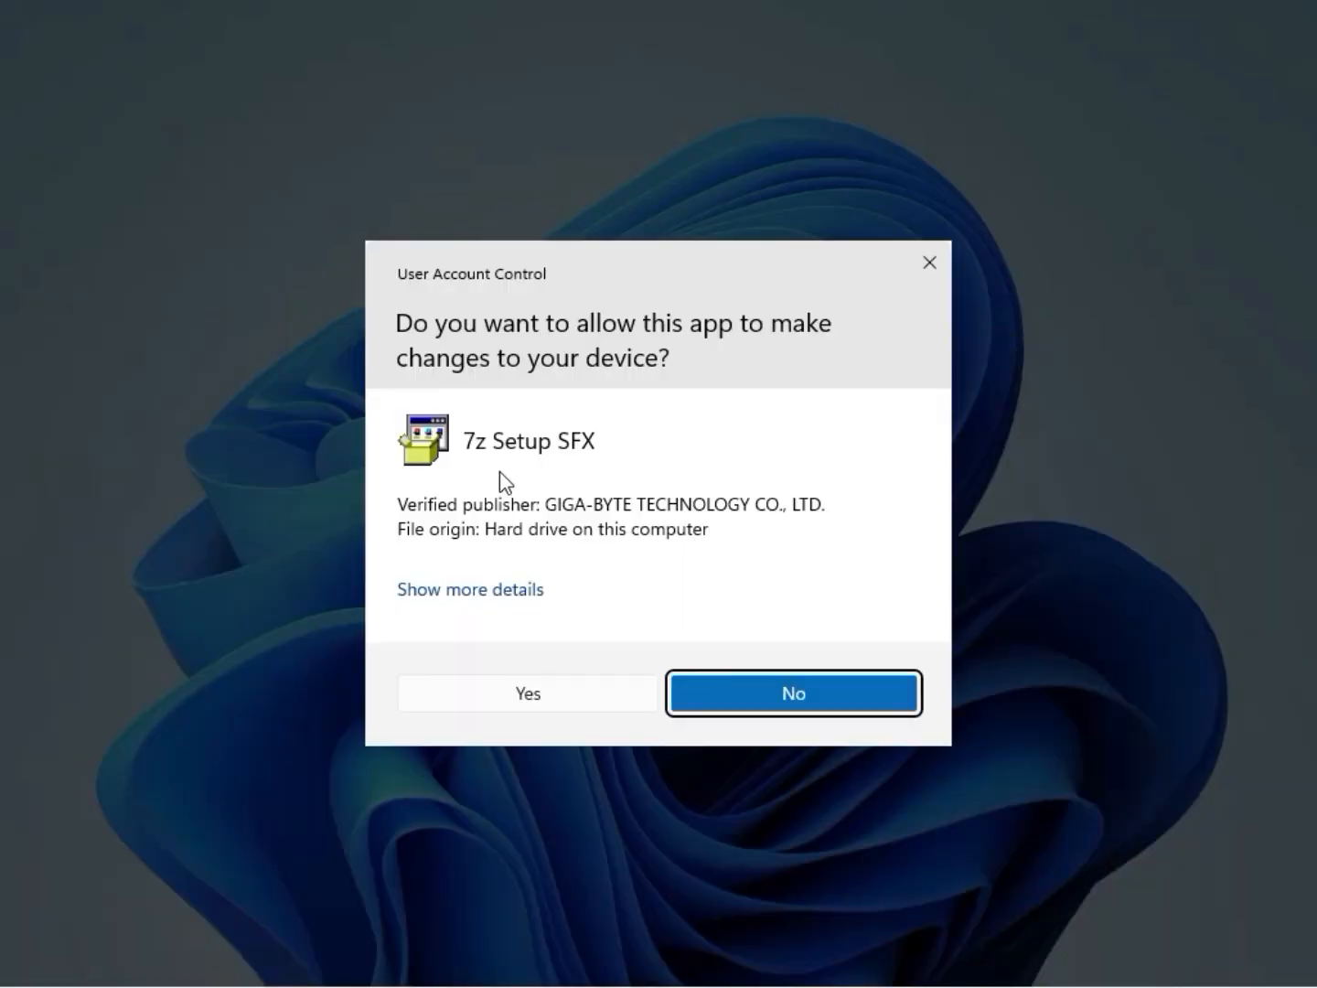
click(509, 702)
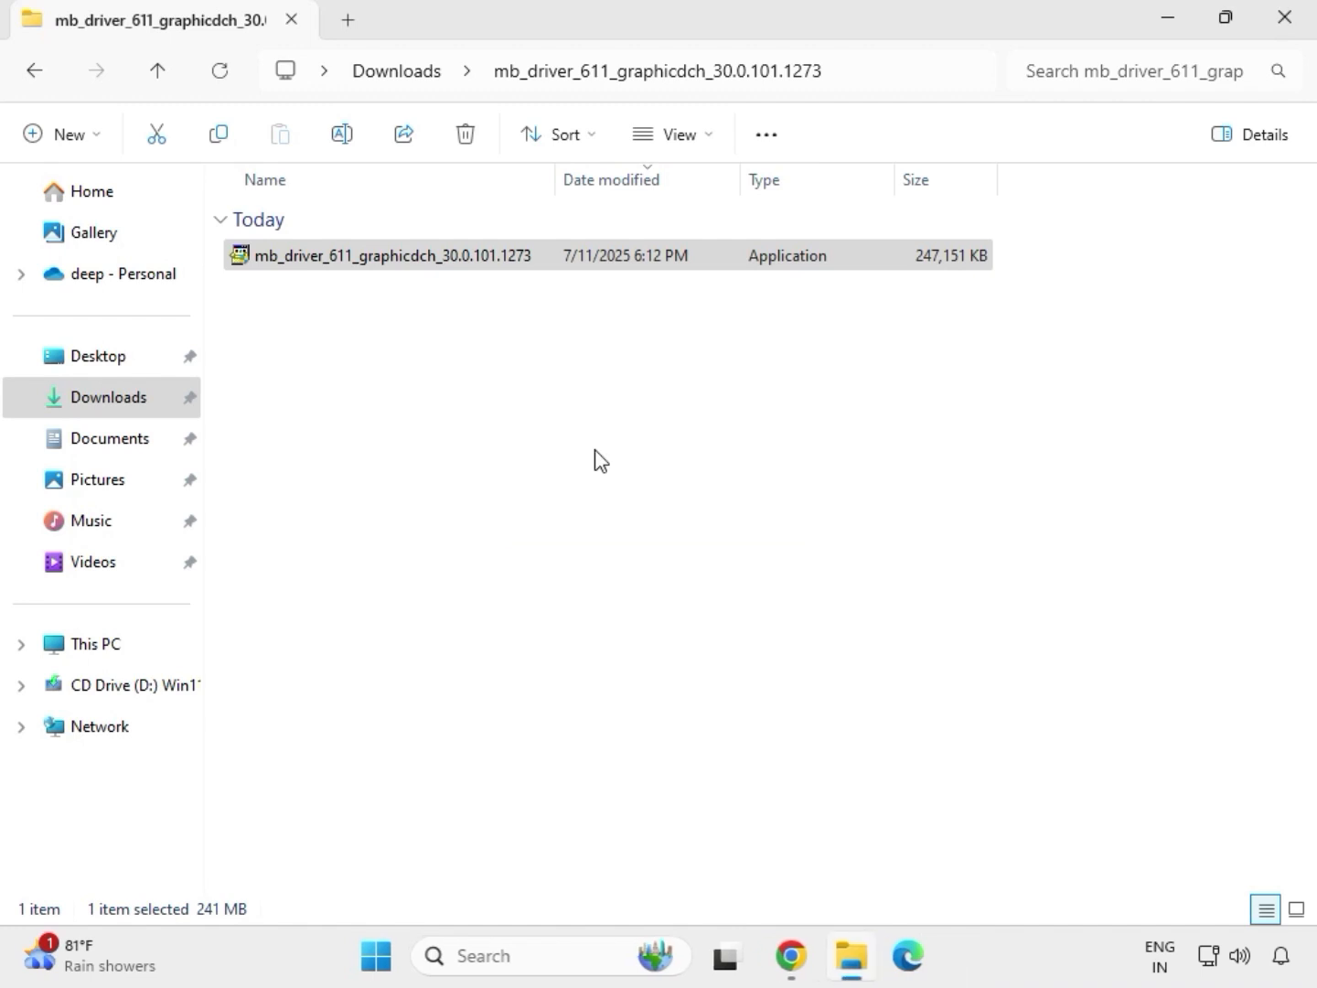
click(412, 75)
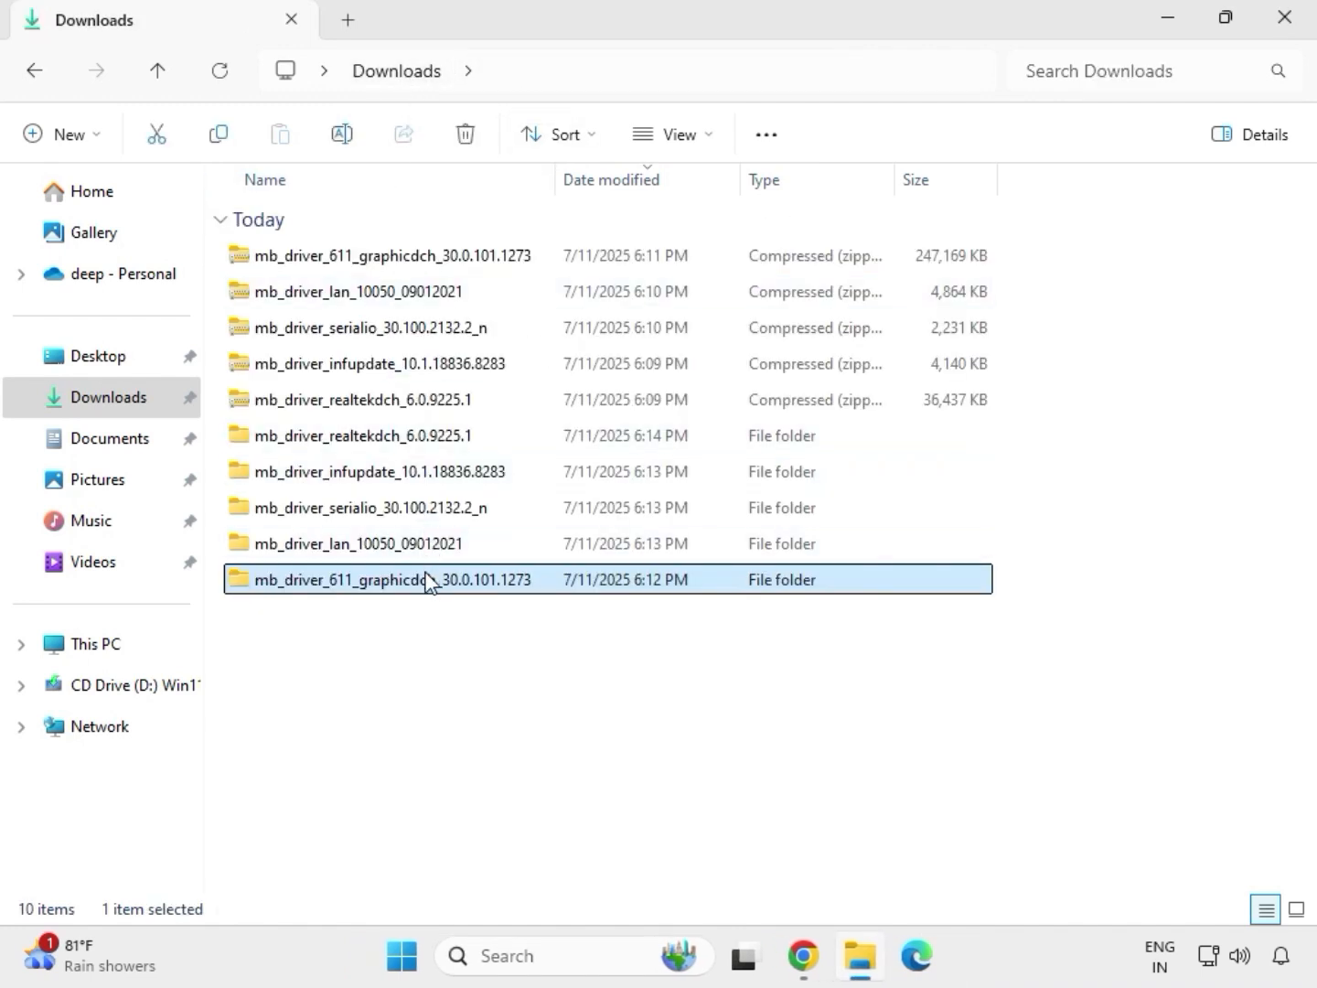
Step: Run Setup as administrator from the 9225.1_UAD_Win10_Win11_2021_0824_123850_WHQL_1458 folder inside mb_driver_realtekdch_6.0.9225.1, and complete the Realtek Audio Driver wizard with restarting now selected
double_click(405, 439)
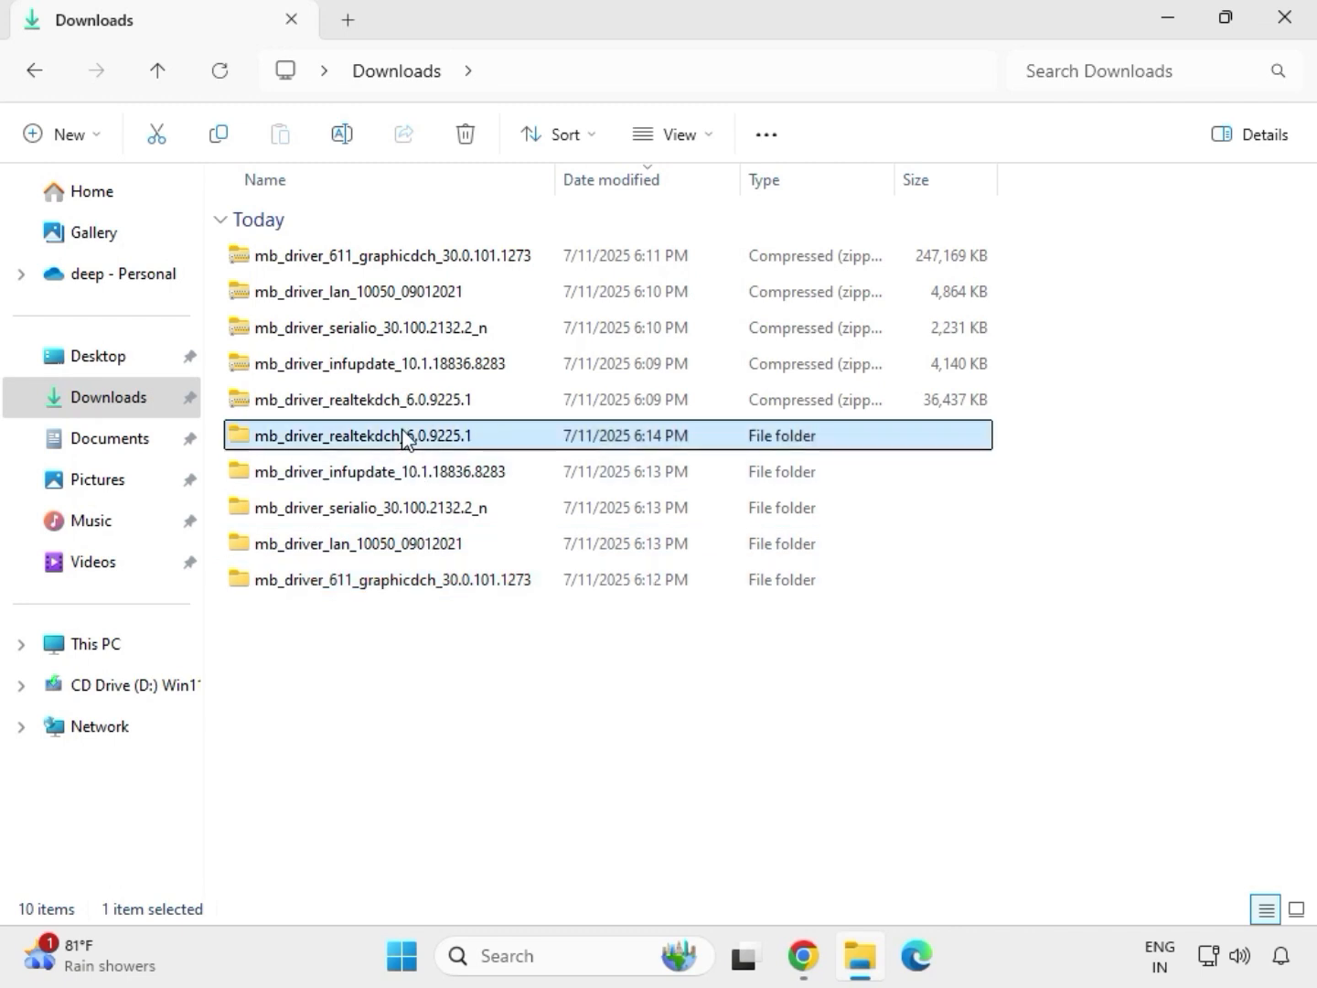
double_click(385, 248)
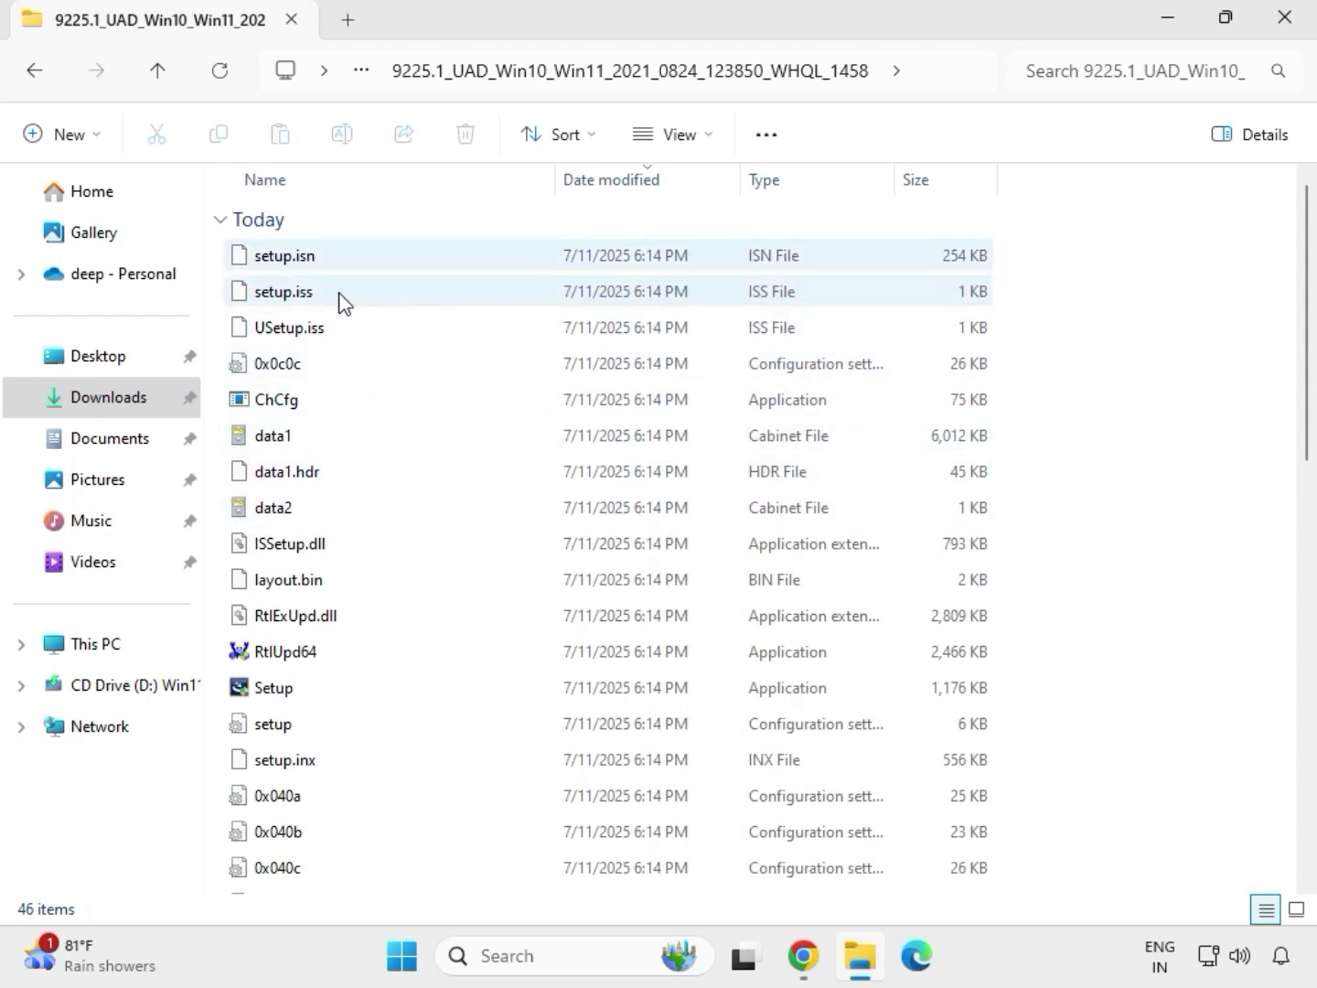
click(292, 693)
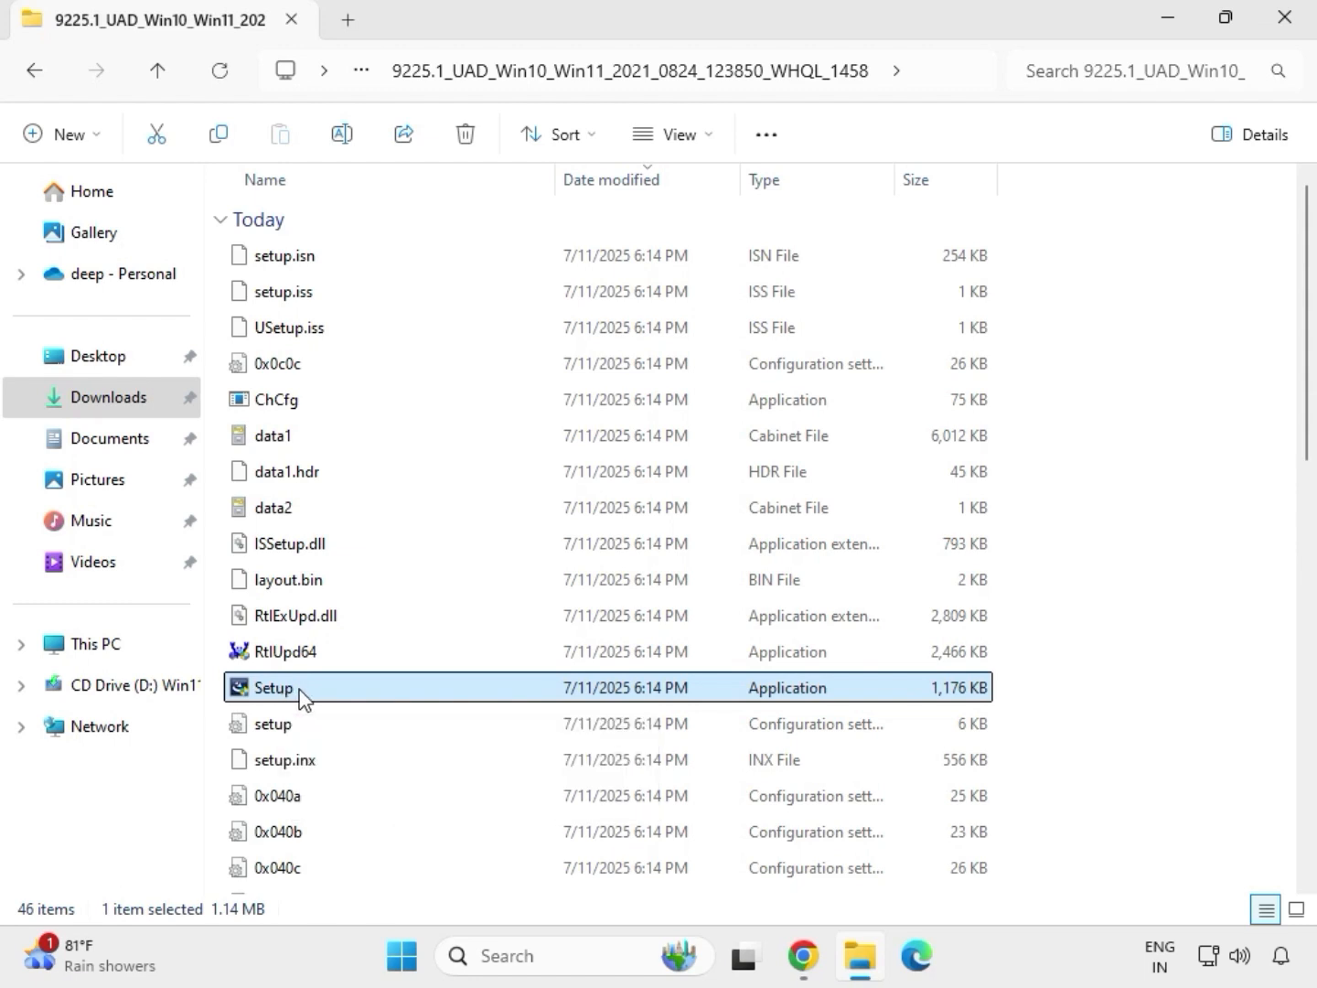
right_click(301, 699)
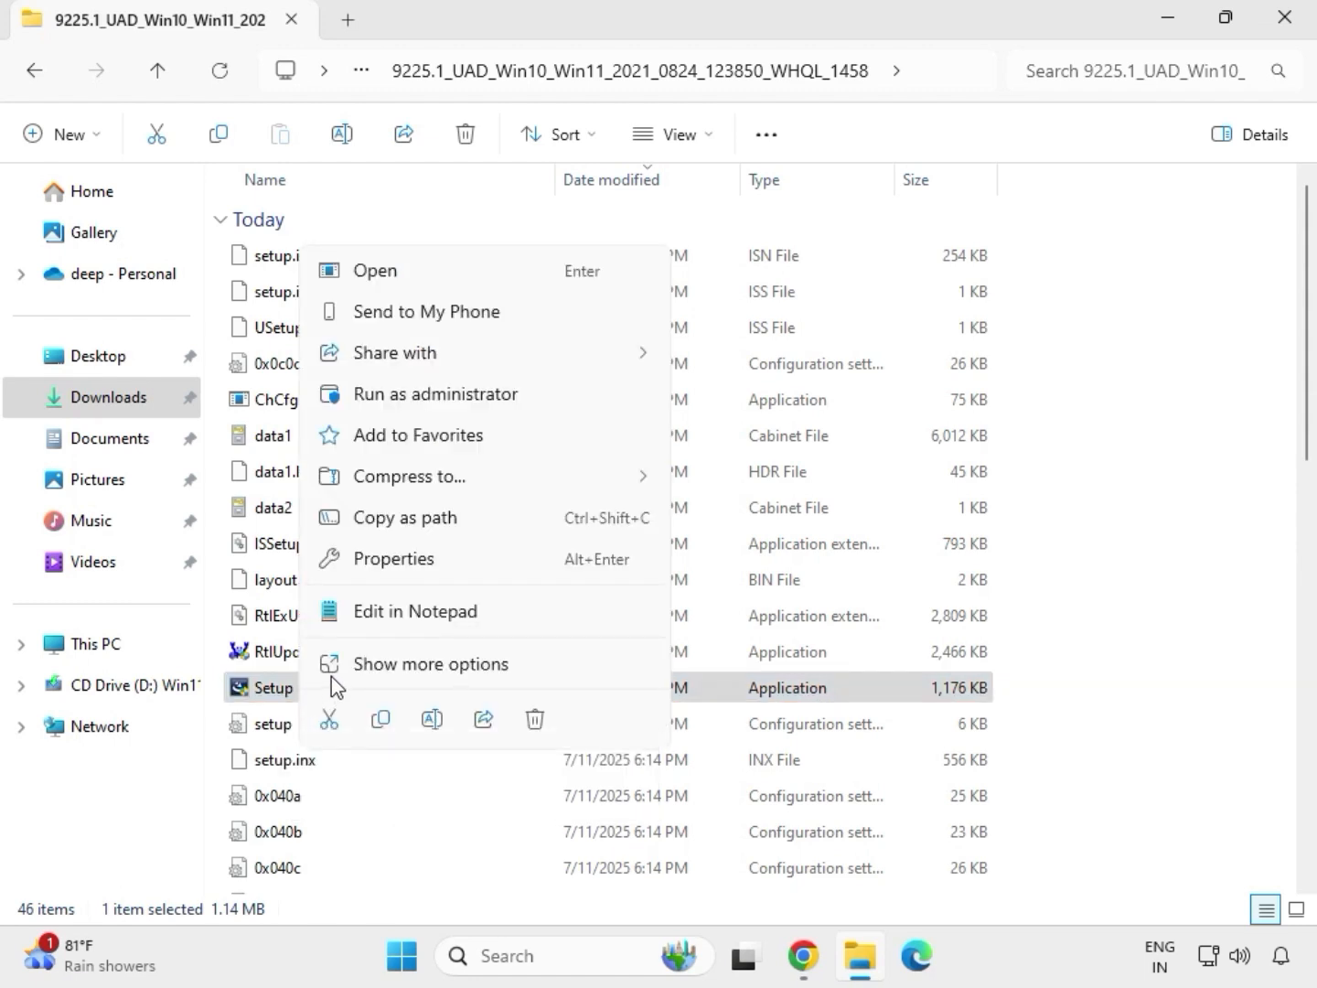
click(408, 400)
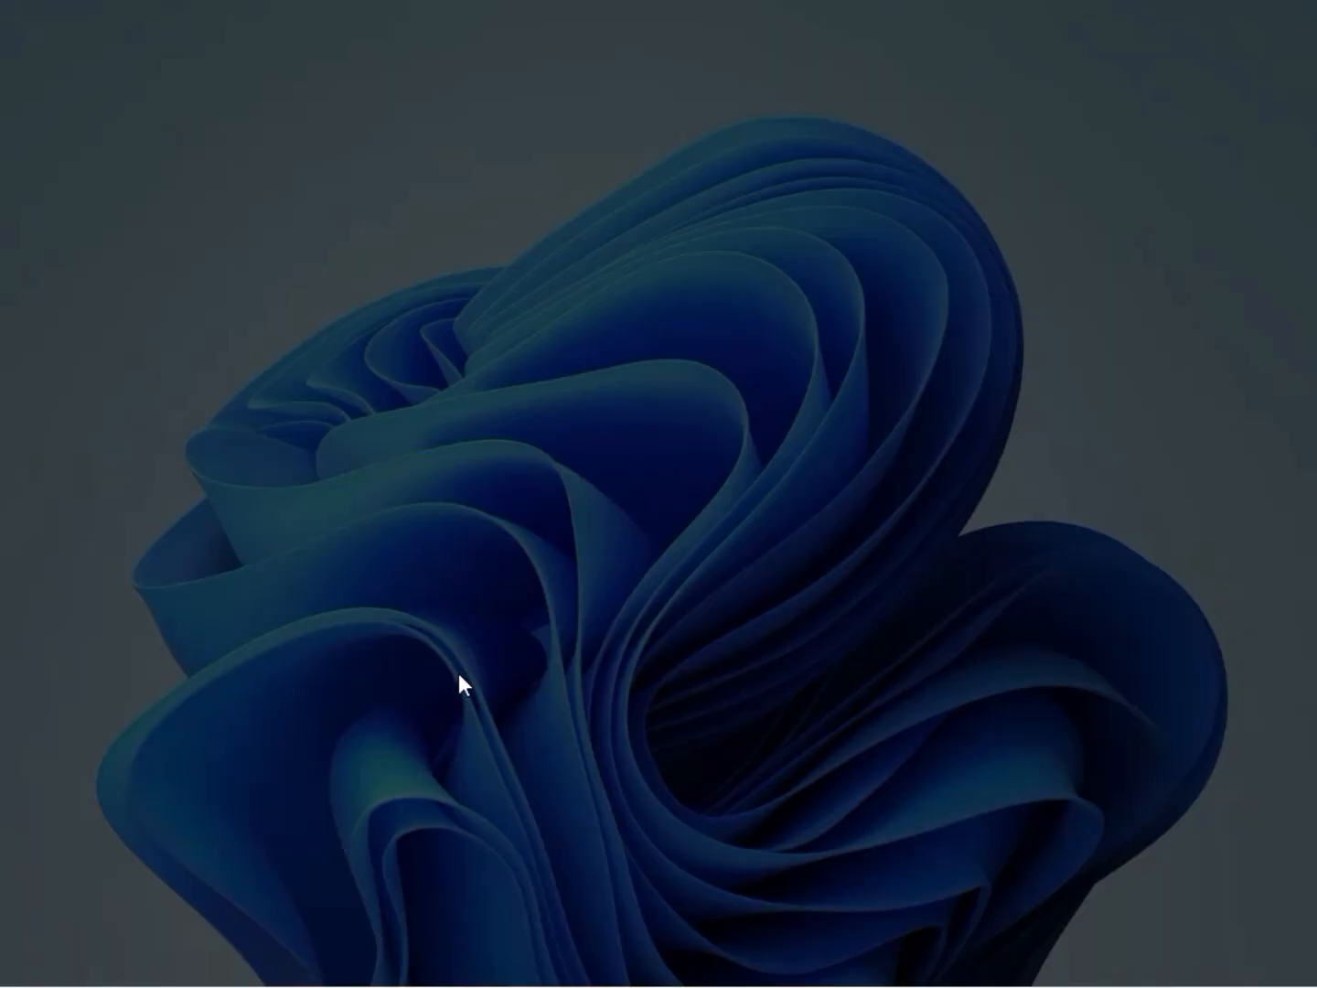
click(463, 688)
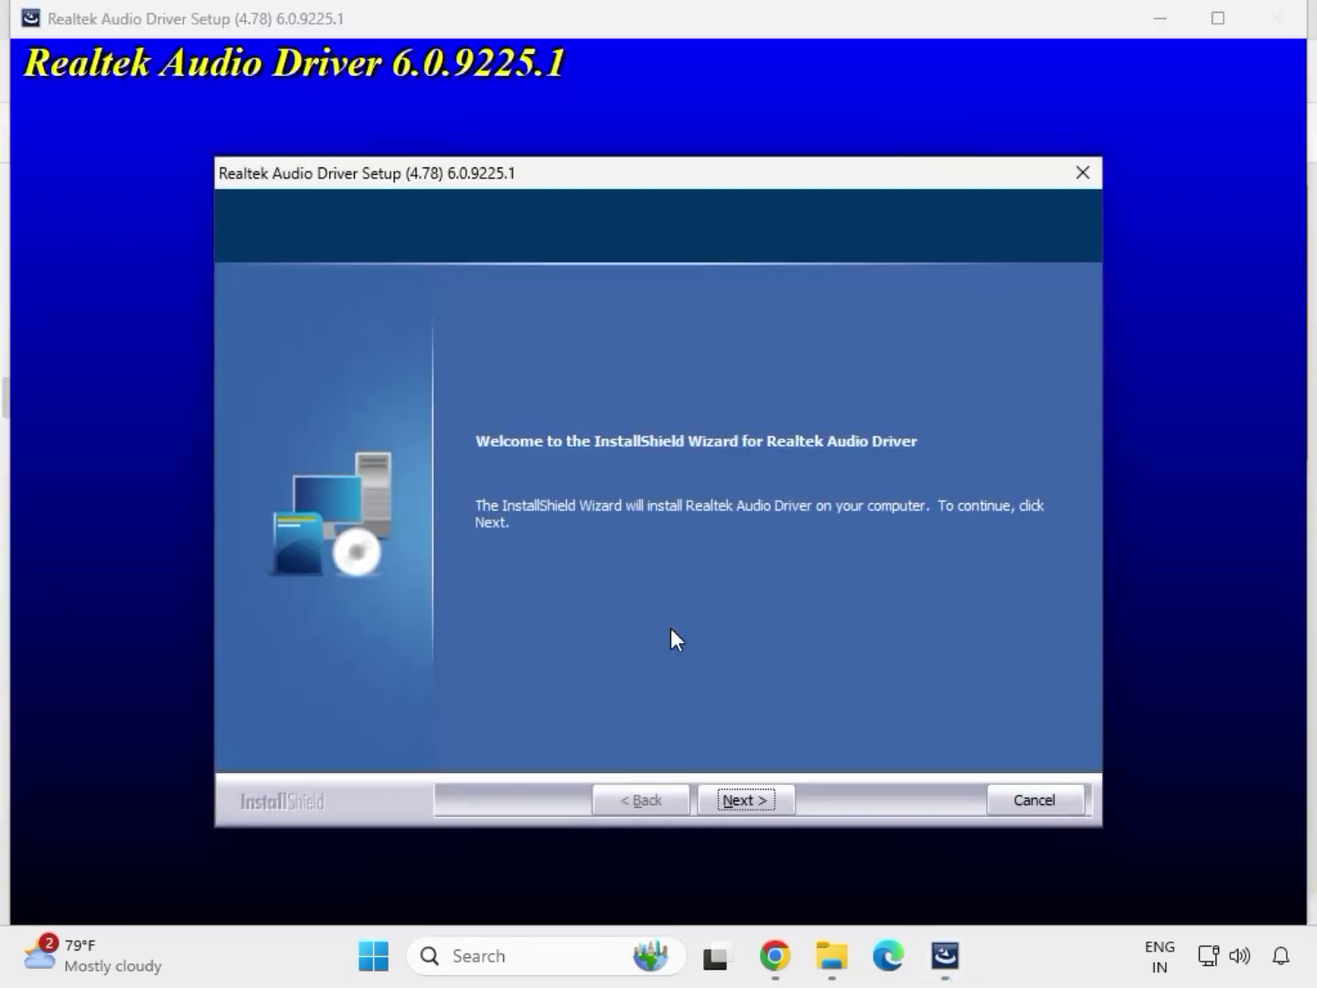
click(747, 795)
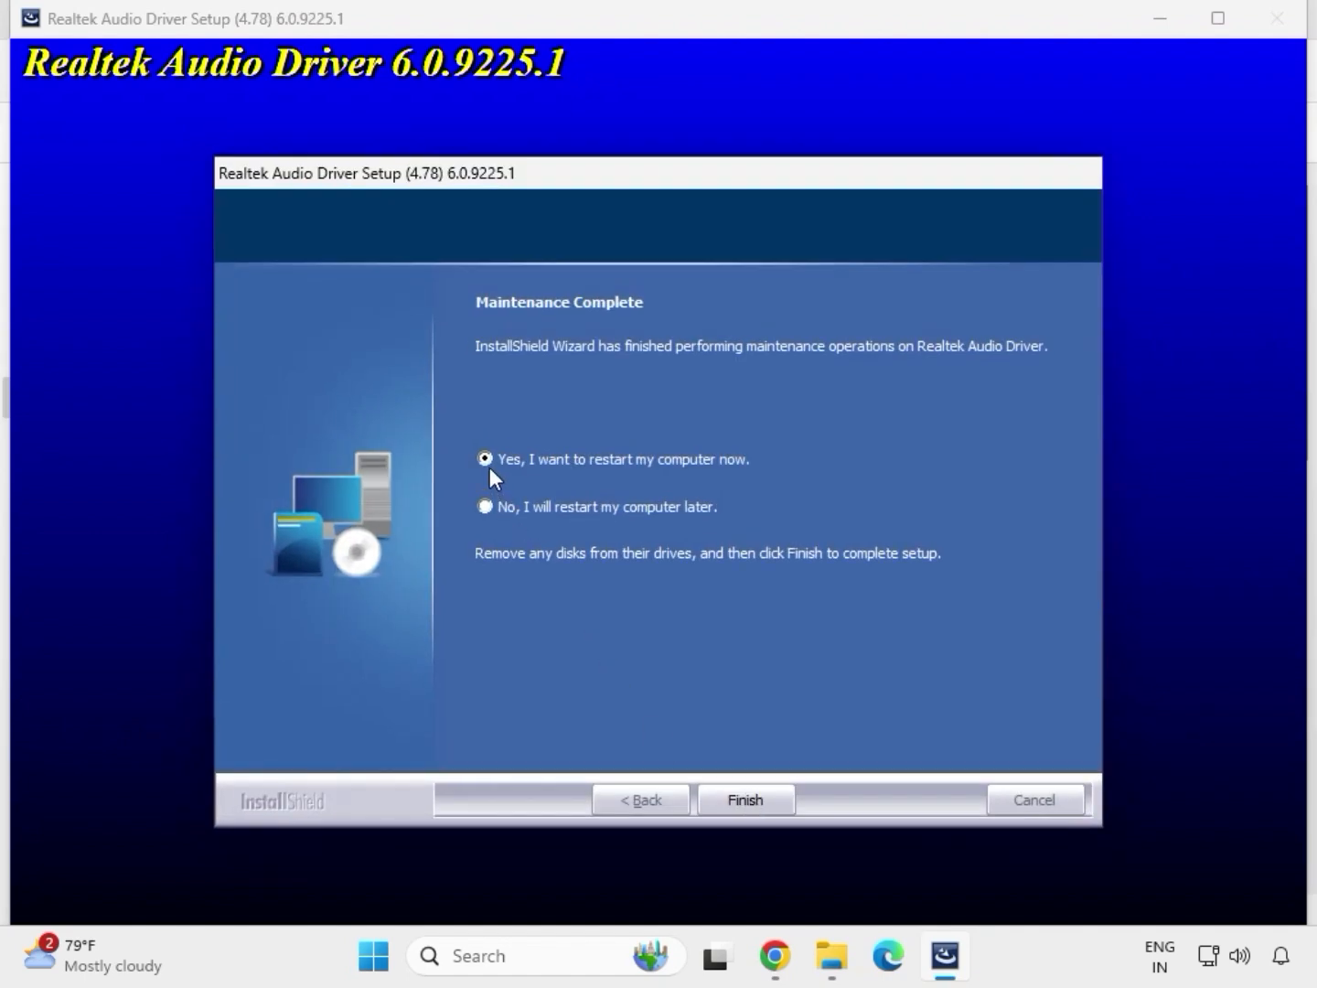
click(741, 799)
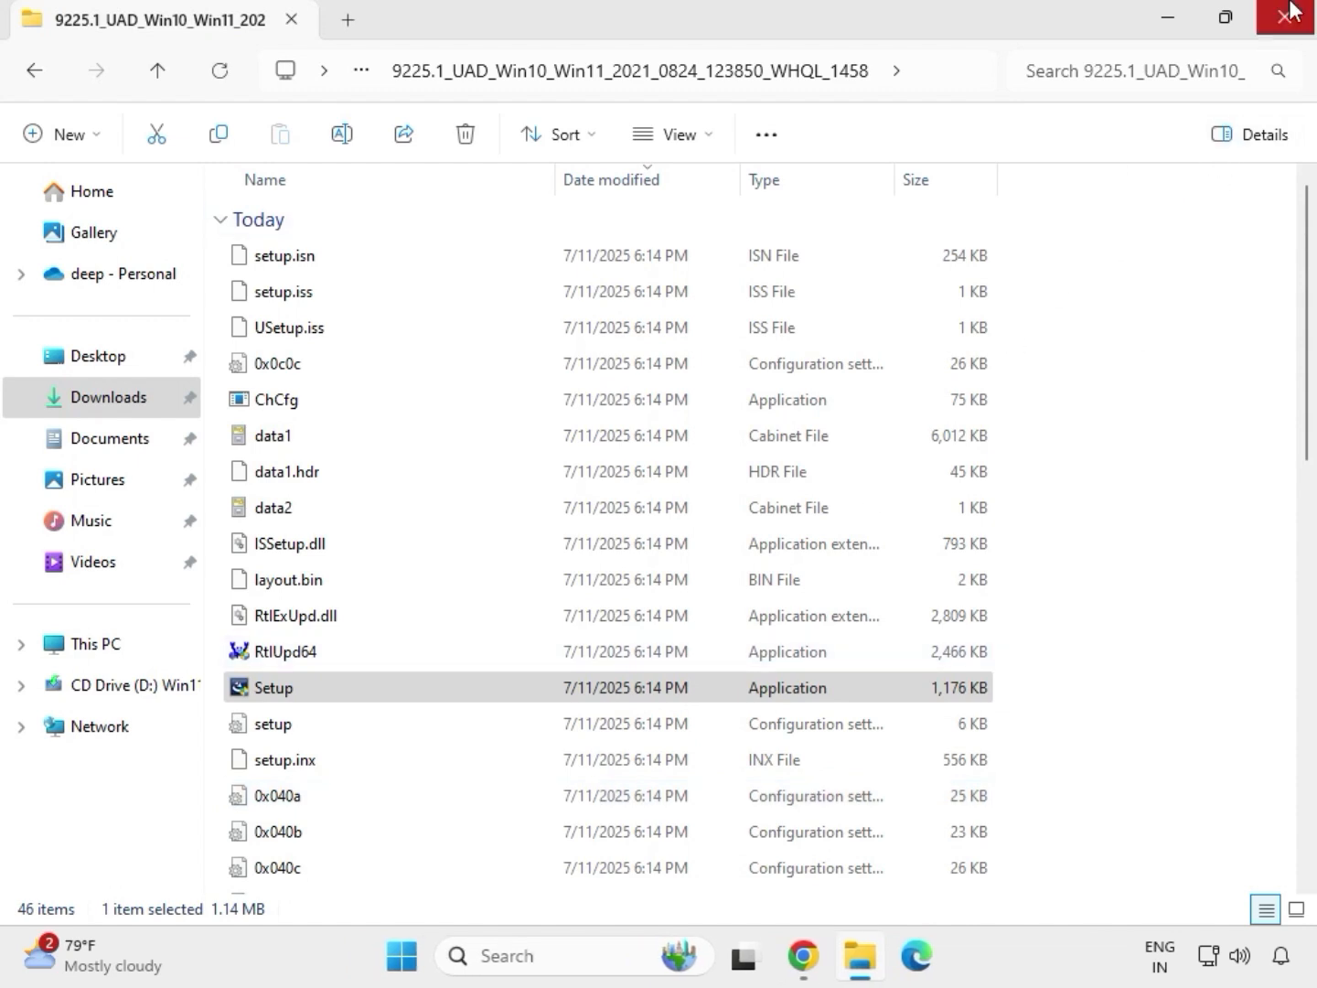